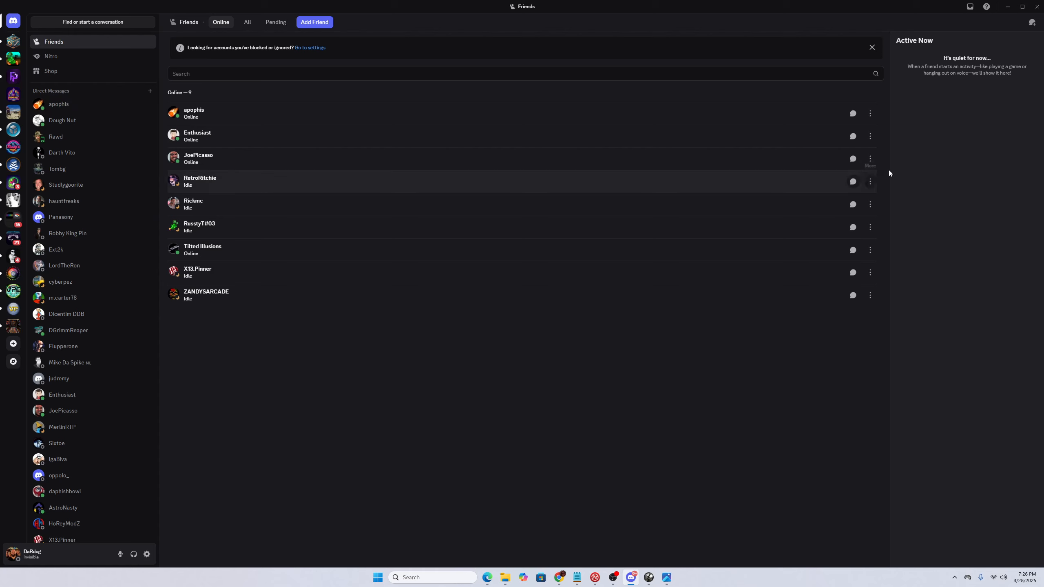
Step: Close the Discord window and the SWTutorial.jpeg image, and switch to Microsoft Edge
{"action": "left_click", "coordinate": [1033, 7]}
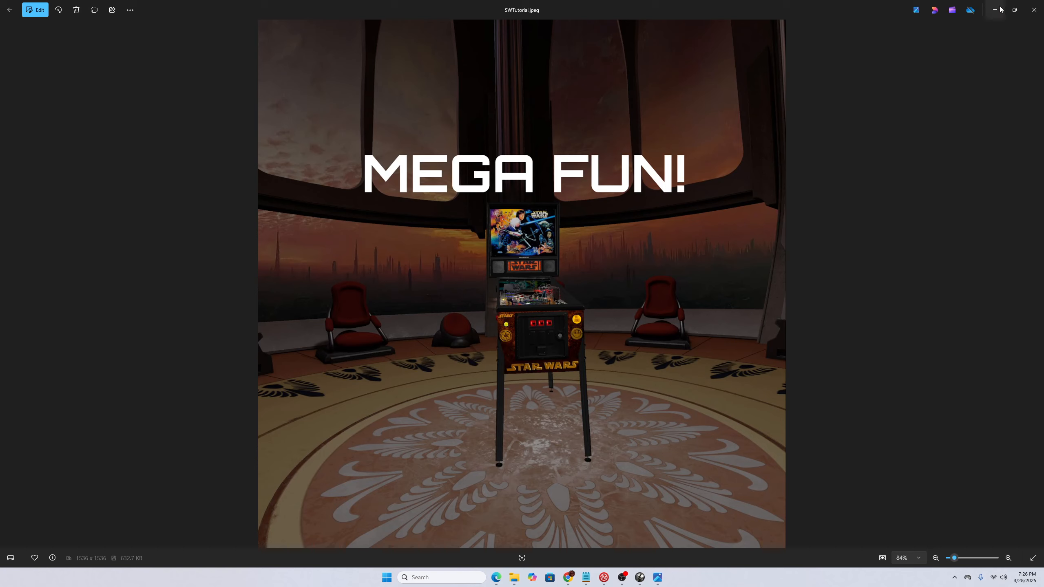
{"action": "left_click", "coordinate": [1034, 9]}
{"action": "left_click", "coordinate": [504, 578]}
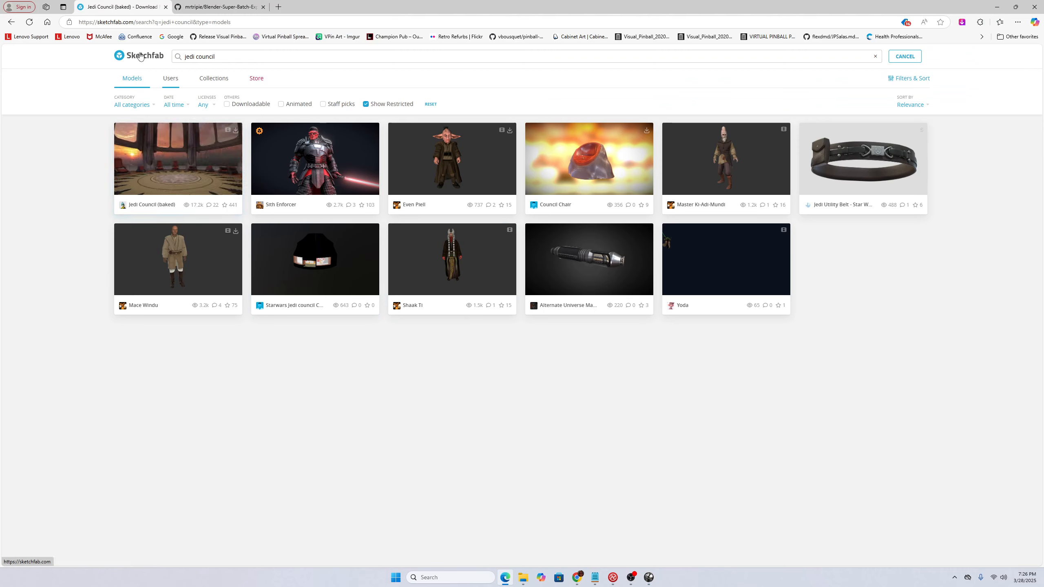
Step: Open the Jedi Council (baked) model from the search results and review its triangle count, title and available download formats
{"action": "left_click", "coordinate": [181, 171]}
{"action": "double_click", "coordinate": [149, 500]}
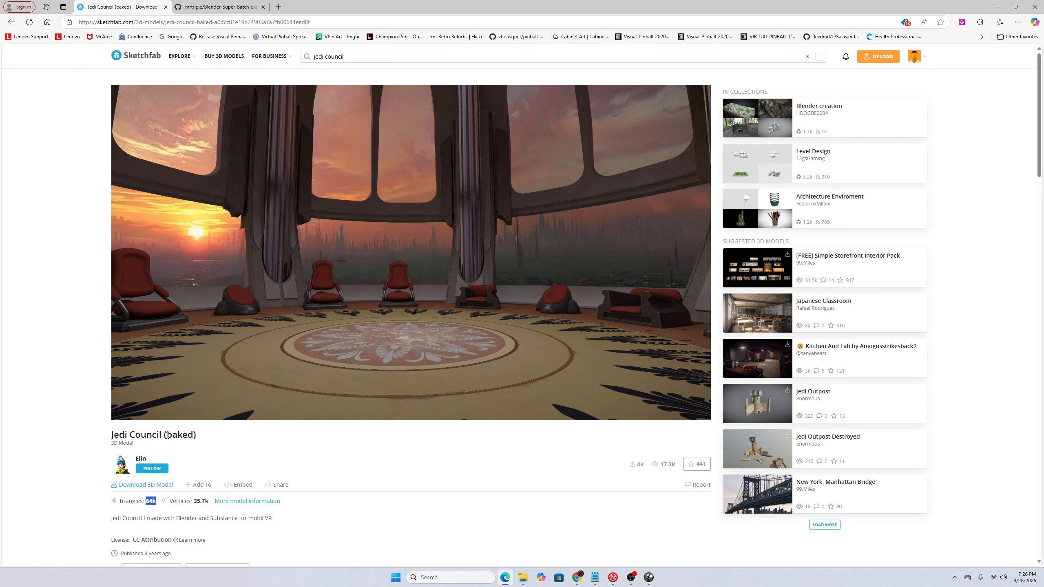
{"action": "left_click_drag", "start_coordinate": [167, 435], "coordinate": [196, 437]}
{"action": "left_click", "coordinate": [148, 484]}
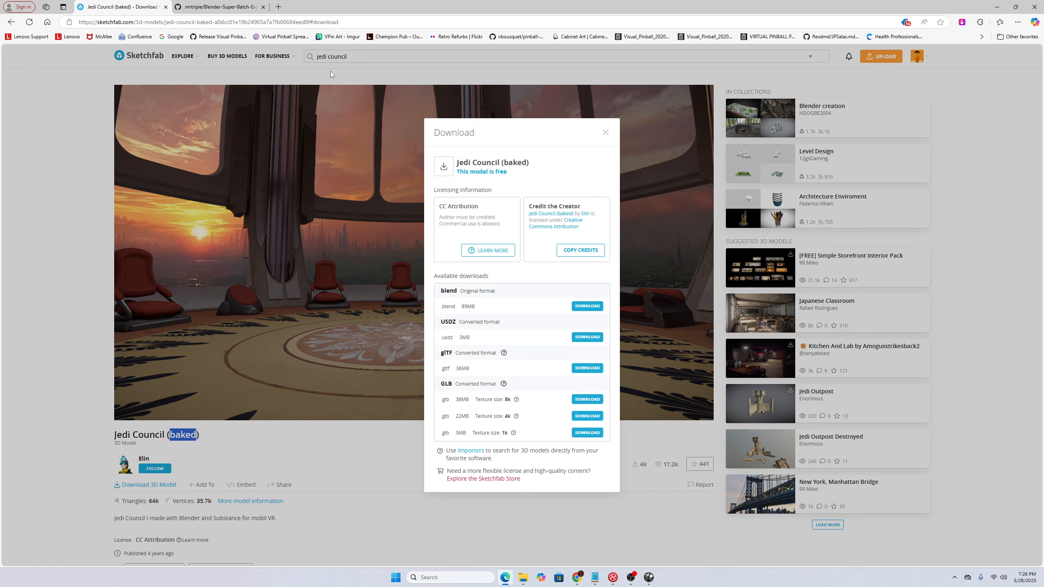
{"action": "left_click", "coordinate": [605, 133]}
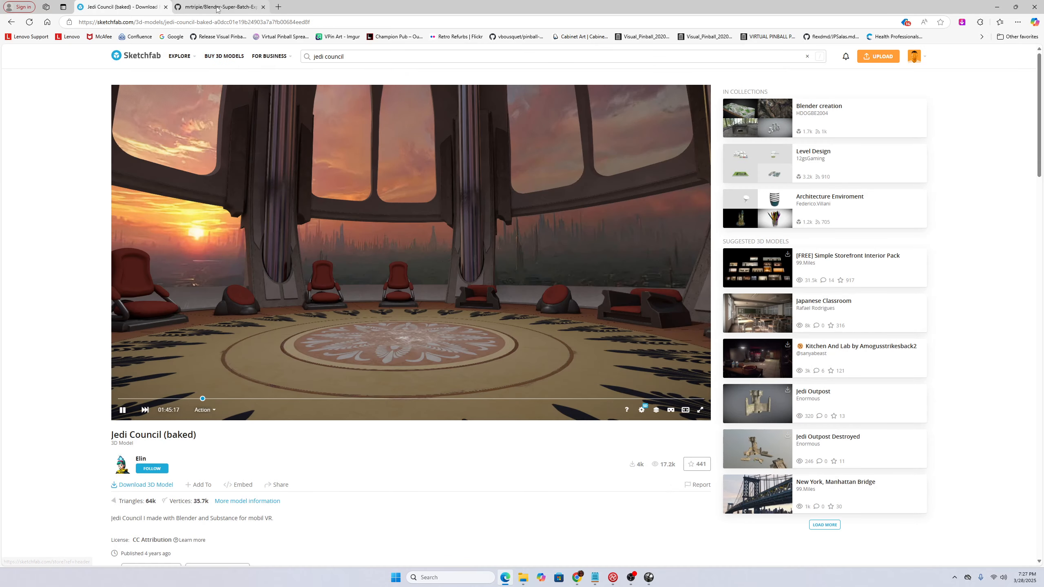
Step: View the Blender-Super-Batch-Export add-on page on GitHub and then minimize the browser
{"action": "mouse_move", "coordinate": [216, 8]}
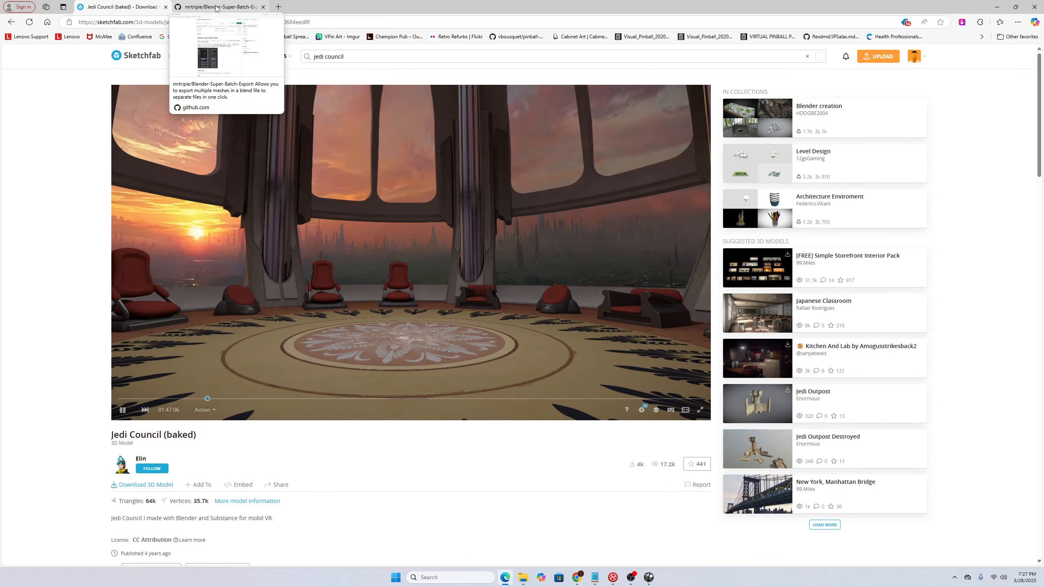
{"action": "left_click", "coordinate": [216, 7]}
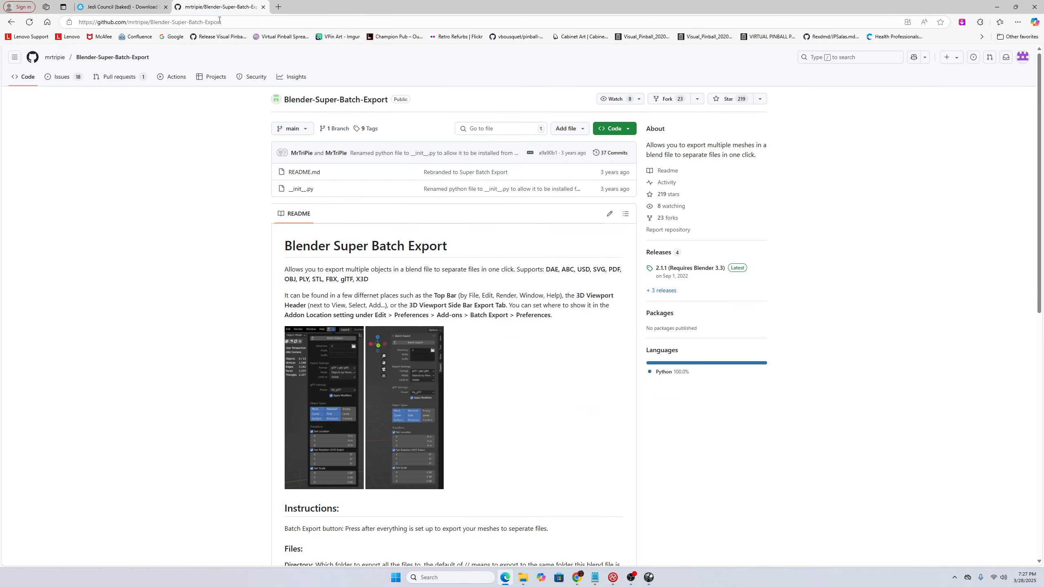
{"action": "left_click_drag", "start_coordinate": [284, 246], "coordinate": [454, 246]}
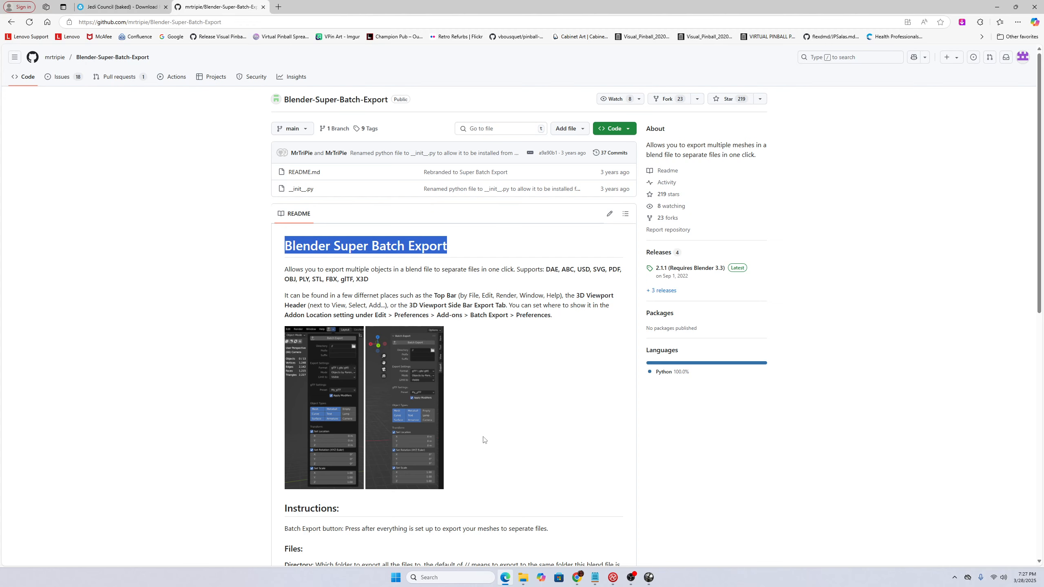
{"action": "mouse_move", "coordinate": [648, 579]}
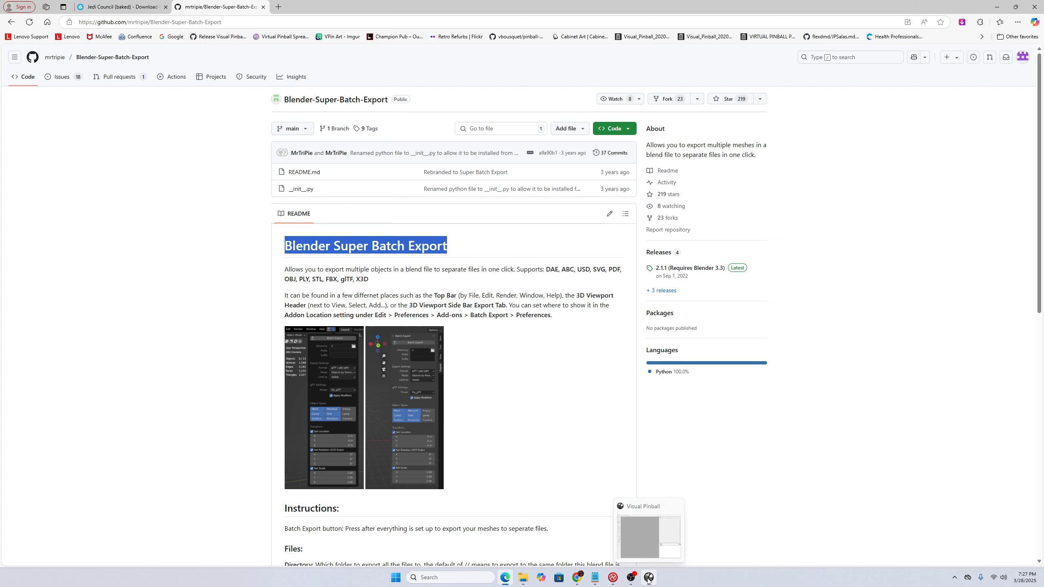
{"action": "left_click", "coordinate": [998, 6]}
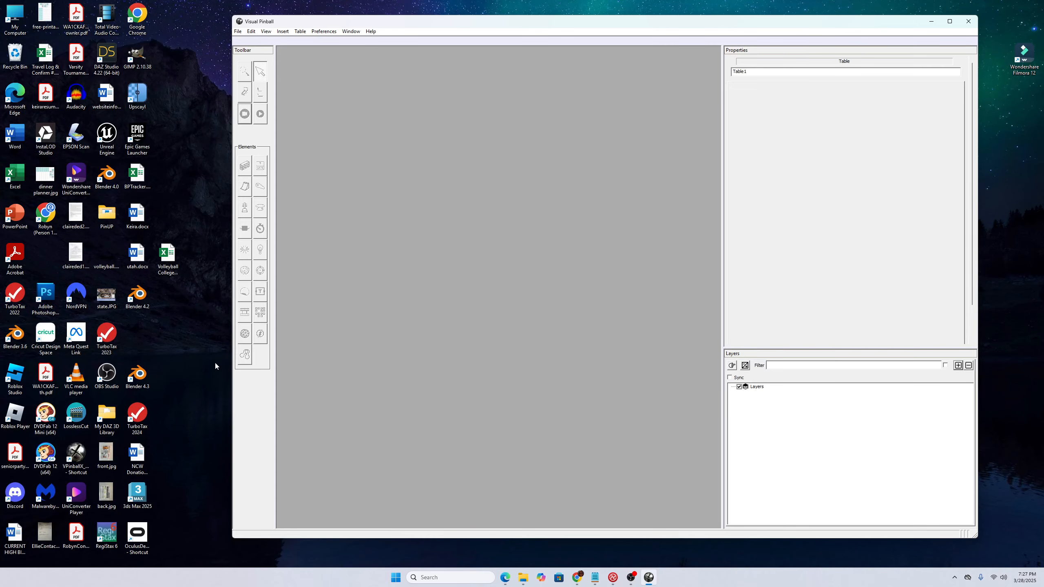
Step: In File Explorer, delete the existing jedi-council-baked folder in Star Wars Tutorial and extract jedi-council-baked.zip to a folder of the same name
{"action": "left_click", "coordinate": [523, 578]}
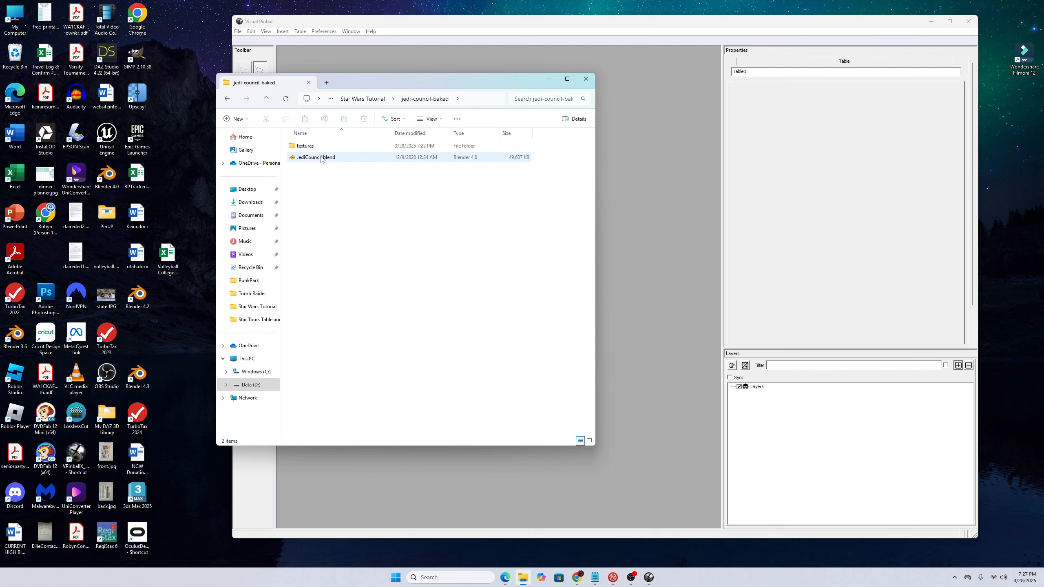
{"action": "left_click", "coordinate": [332, 147]}
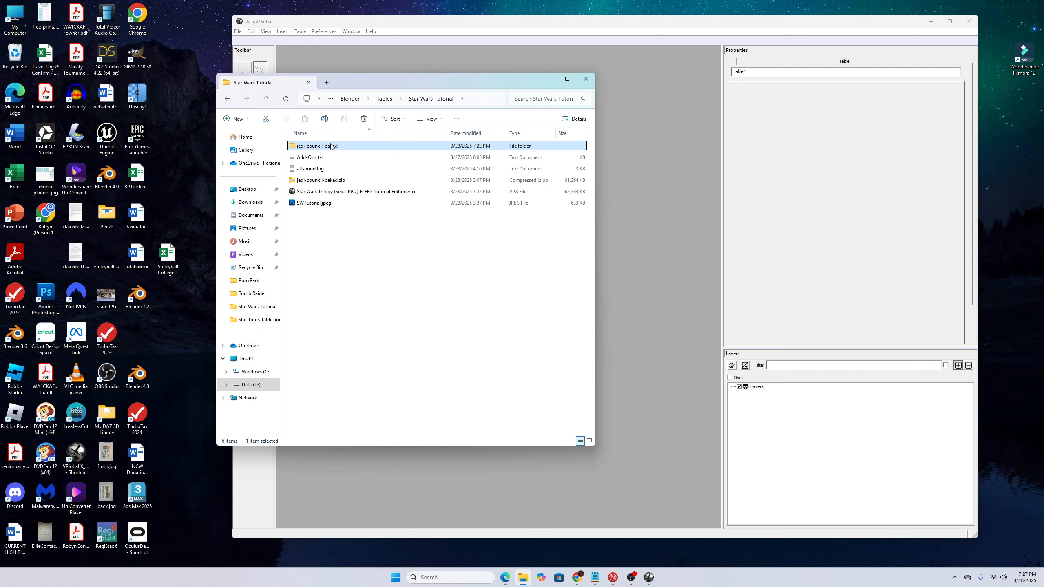
{"action": "key", "text": "Delete"}
{"action": "left_click", "coordinate": [324, 168]}
{"action": "right_click", "coordinate": [323, 168]}
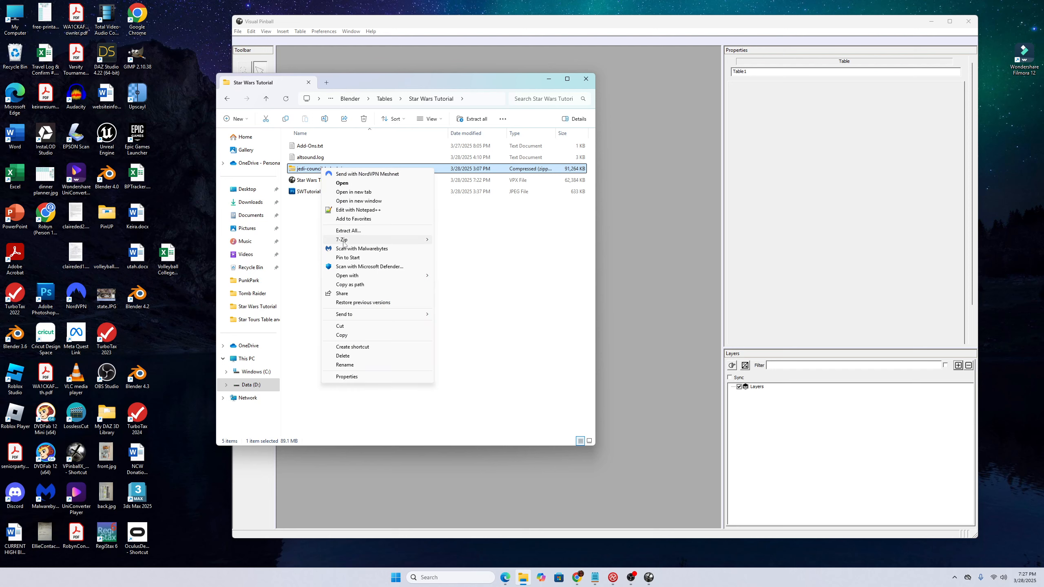
{"action": "mouse_move", "coordinate": [345, 240]}
{"action": "left_click", "coordinate": [498, 277]}
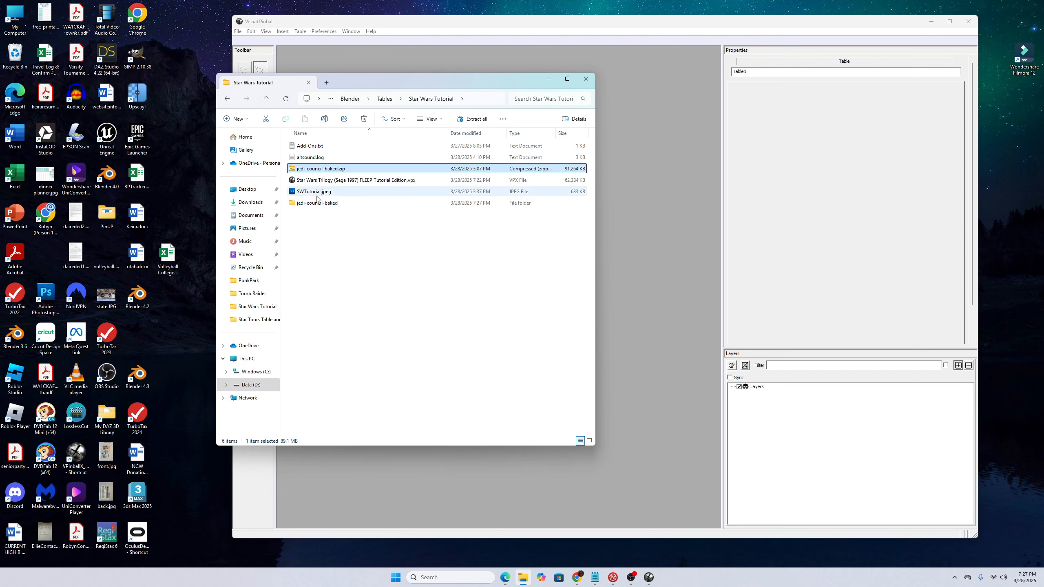
Step: Move JediCouncil.blend from the extracted source folder up into the jedi-council-baked folder
{"action": "double_click", "coordinate": [316, 203]}
{"action": "double_click", "coordinate": [299, 146]}
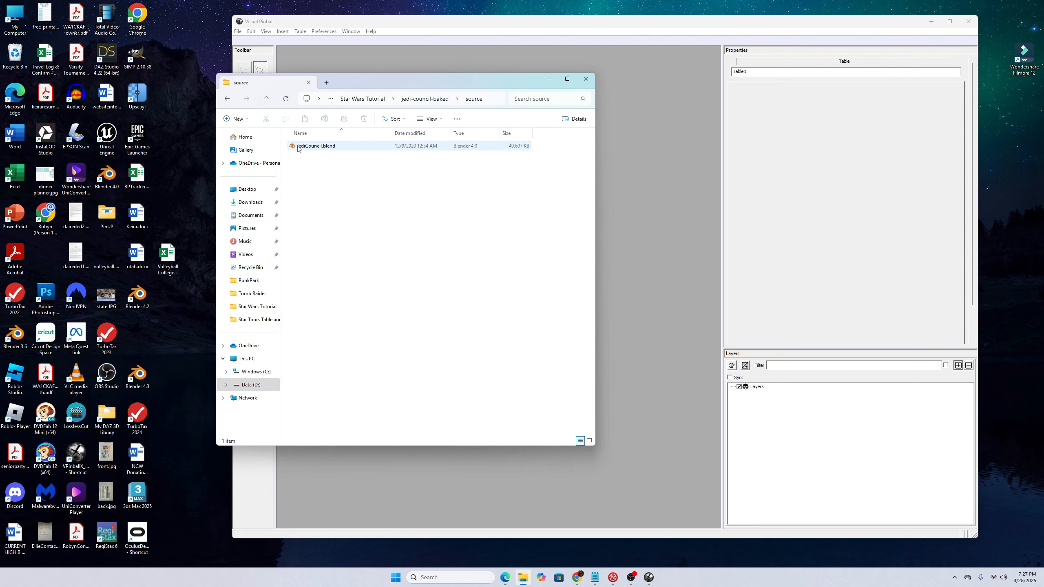
{"action": "right_click", "coordinate": [299, 147]}
{"action": "left_click", "coordinate": [318, 274]}
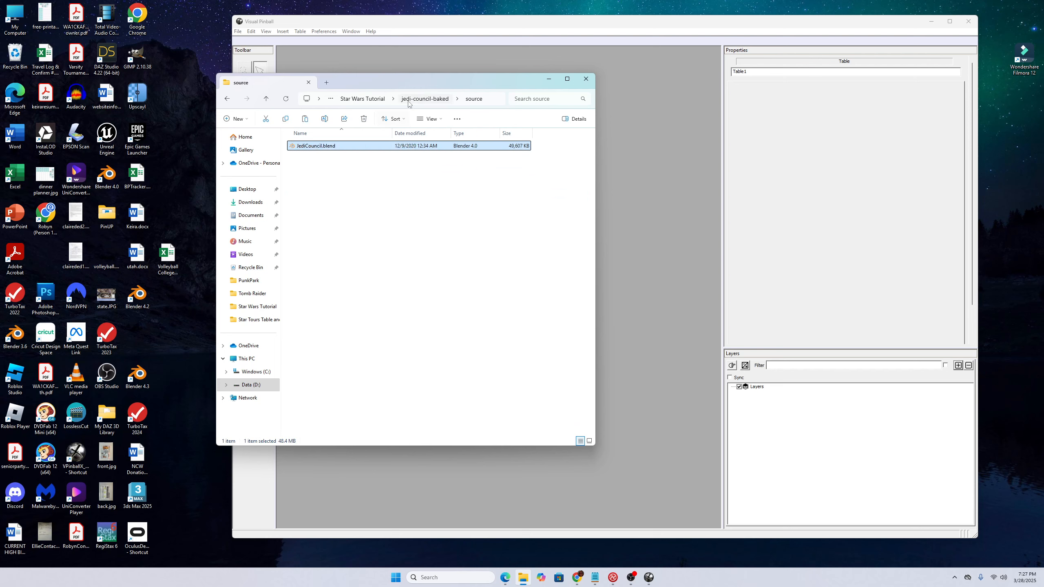
{"action": "left_click", "coordinate": [424, 99]}
{"action": "right_click", "coordinate": [345, 183]}
{"action": "left_click", "coordinate": [362, 238]}
Step: View the Floor.jpeg image in the textures folder and open JediCouncil.blend in Blender
{"action": "double_click", "coordinate": [305, 157]}
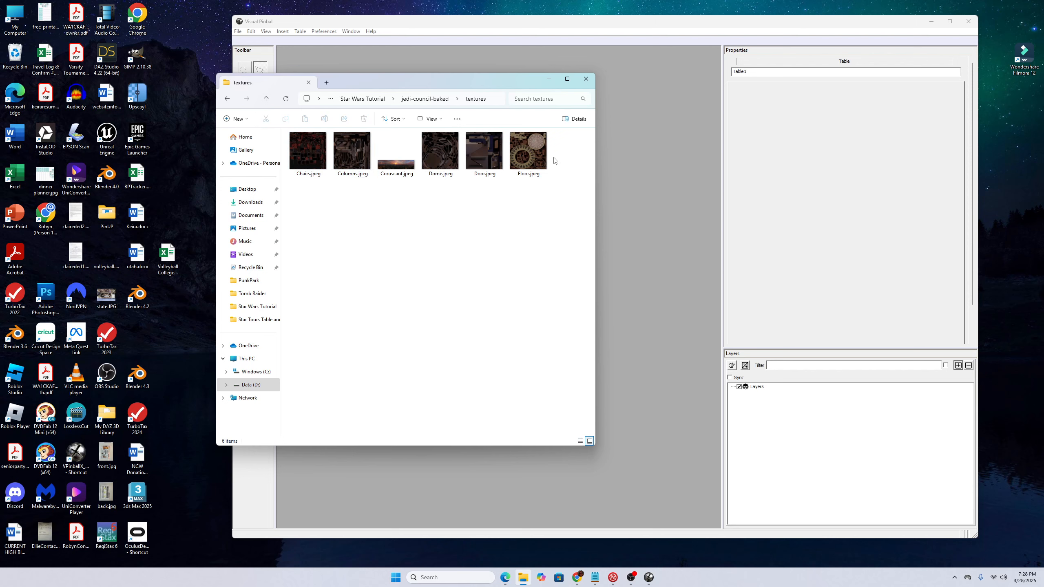
{"action": "double_click", "coordinate": [527, 156]}
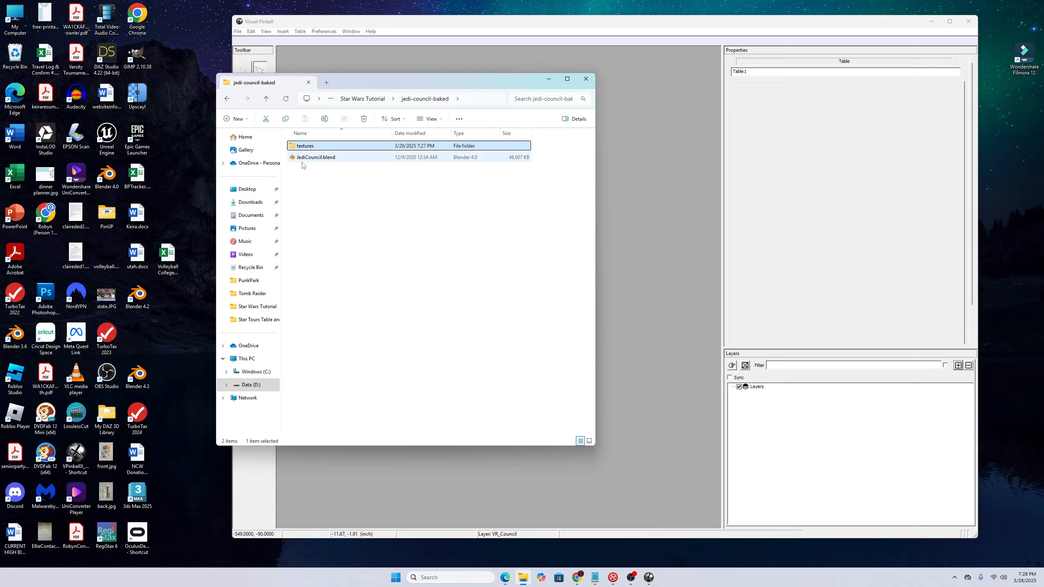
{"action": "double_click", "coordinate": [341, 154]}
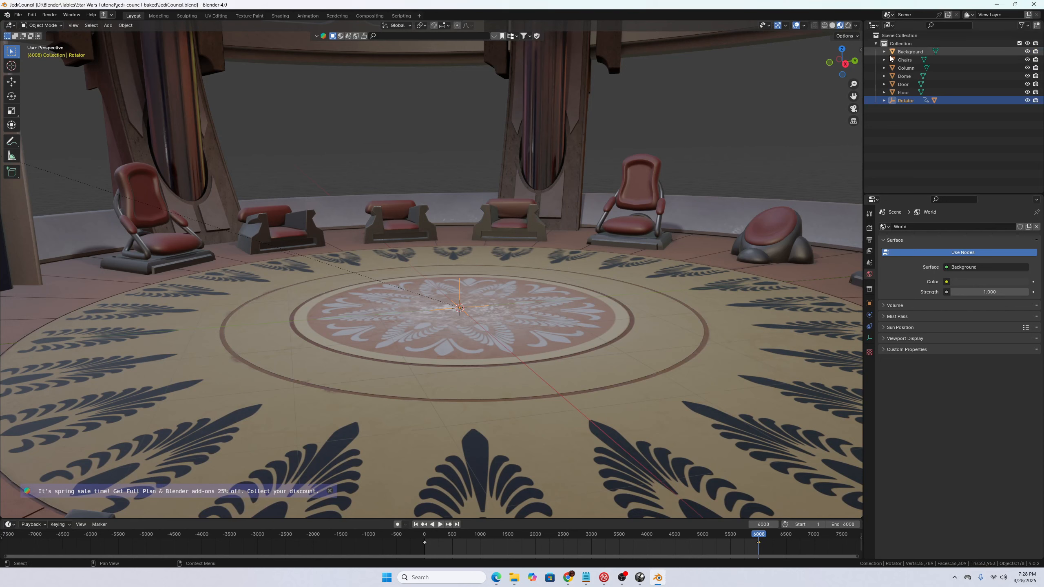
Step: Set the viewport's clip end distance to 5000 m so the whole council building and cityscape can be viewed
{"action": "scroll", "coordinate": [452, 288], "scroll_direction": "down", "scroll_amount": 7}
{"action": "key", "text": "n"}
{"action": "left_click", "coordinate": [857, 88]}
{"action": "left_click", "coordinate": [827, 77]}
{"action": "type", "text": "5000"}
{"action": "key", "text": "Return"}
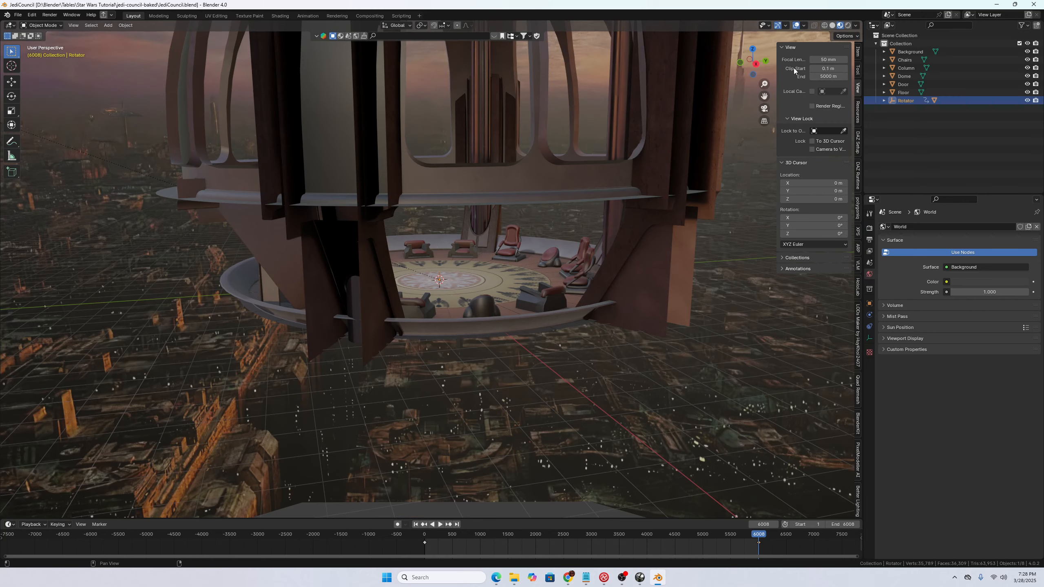
{"action": "scroll", "coordinate": [544, 200], "scroll_direction": "down", "scroll_amount": 5}
{"action": "scroll", "coordinate": [543, 184], "scroll_direction": "down", "scroll_amount": 3}
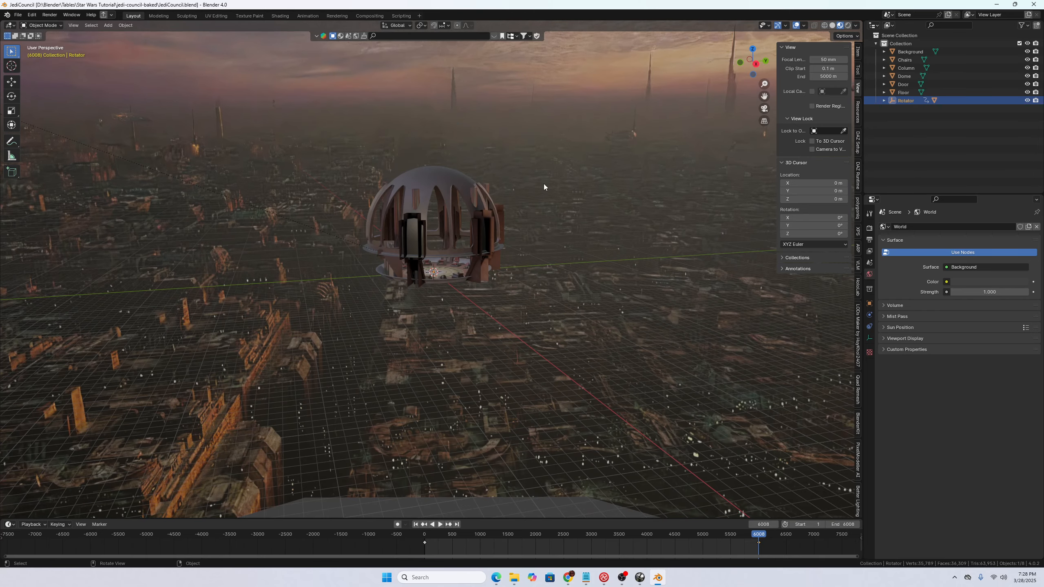
Step: Scrub the timeline back to frame 4813 to preview the animation, and delete the Rotator object with its hierarchy
{"action": "left_click", "coordinate": [743, 535]}
{"action": "key", "text": "space"}
{"action": "left_click_drag", "start_coordinate": [743, 535], "coordinate": [692, 518]}
{"action": "key", "text": "space"}
{"action": "right_click", "coordinate": [904, 101]}
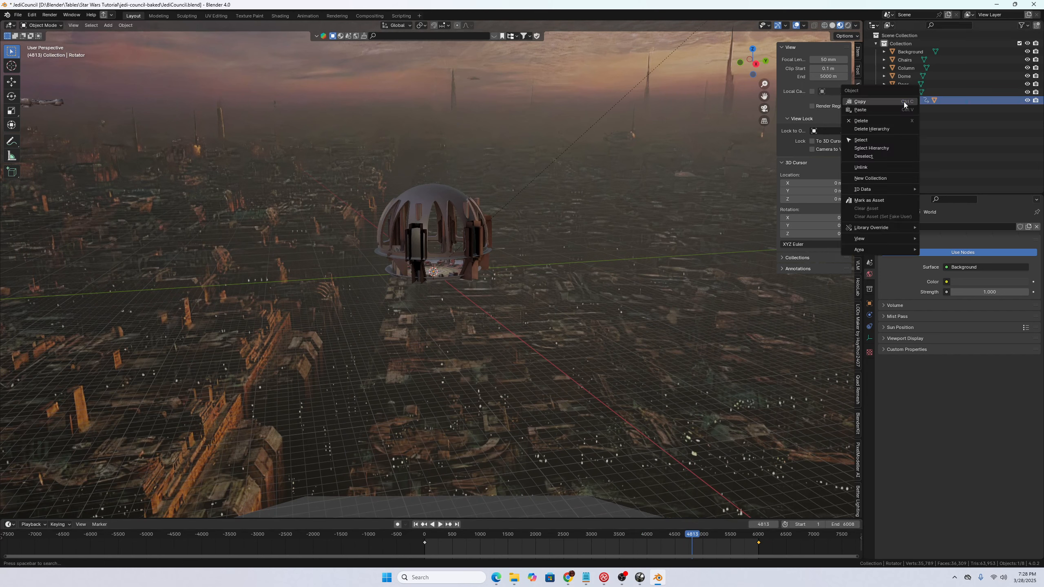
{"action": "left_click", "coordinate": [886, 129]}
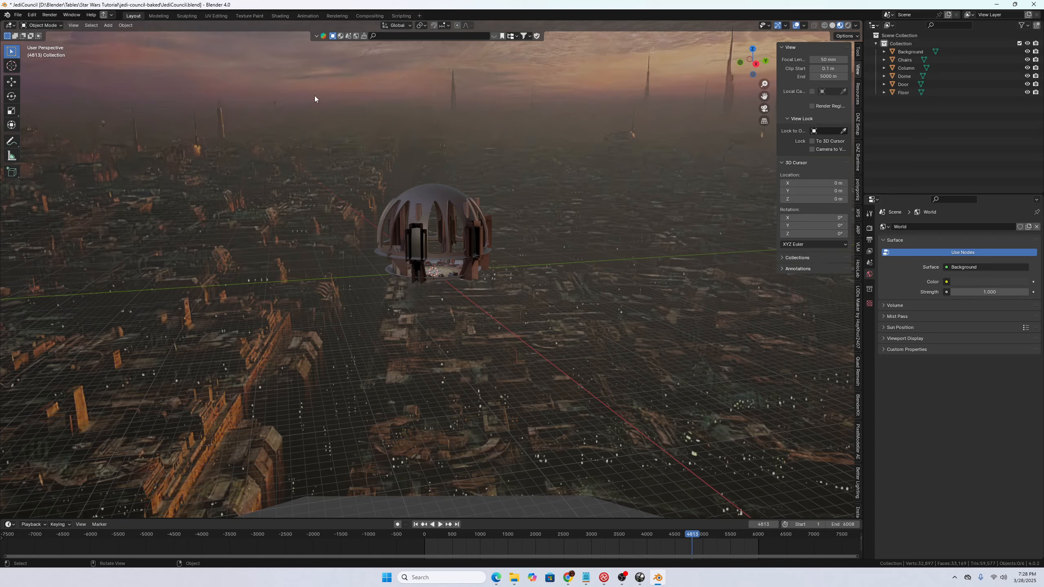
{"action": "scroll", "coordinate": [437, 232], "scroll_direction": "up", "scroll_amount": 10}
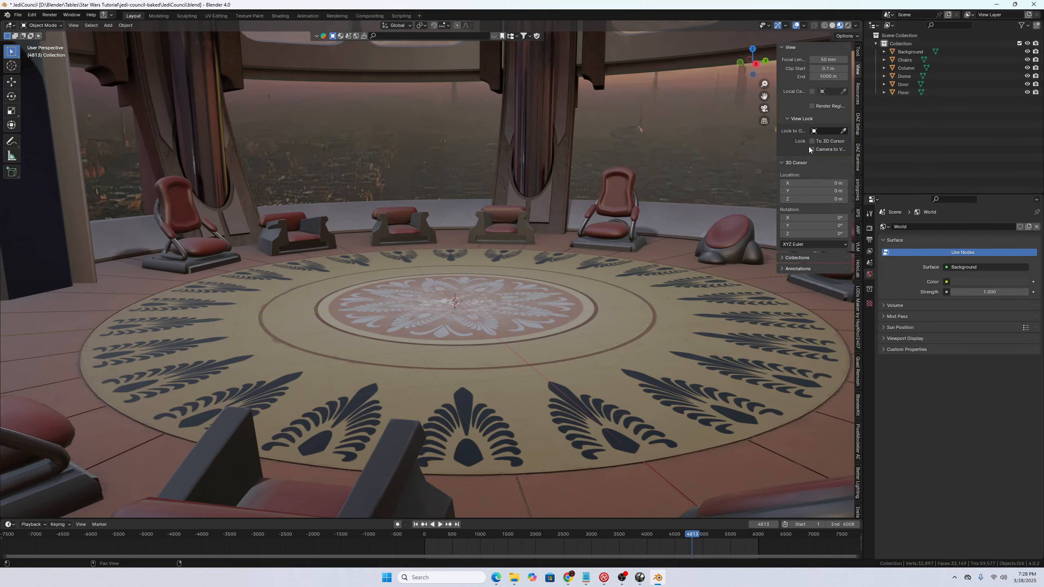
{"action": "left_click", "coordinate": [906, 69]}
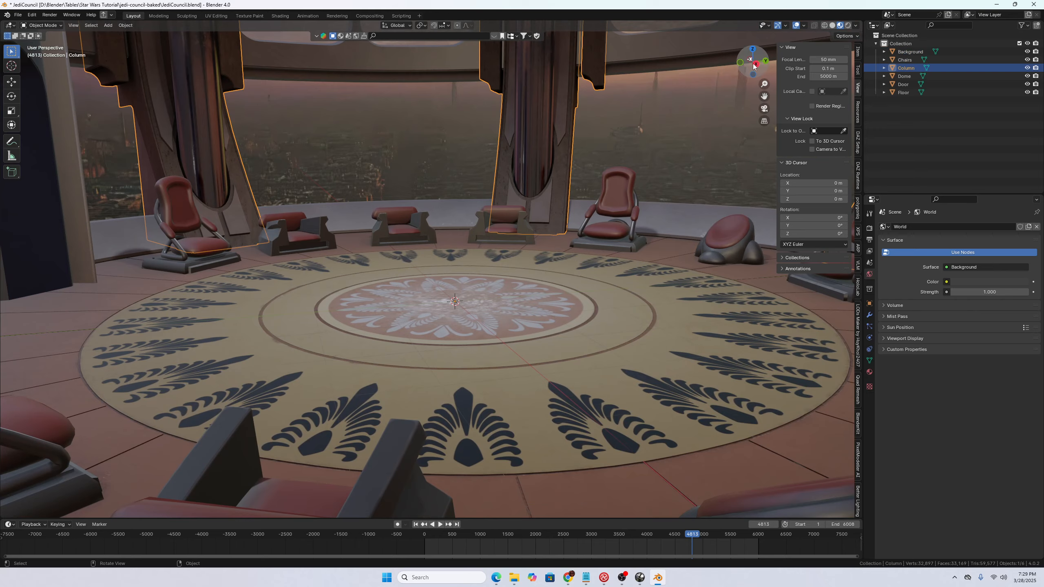
{"action": "left_click_drag", "start_coordinate": [753, 64], "coordinate": [751, 93]}
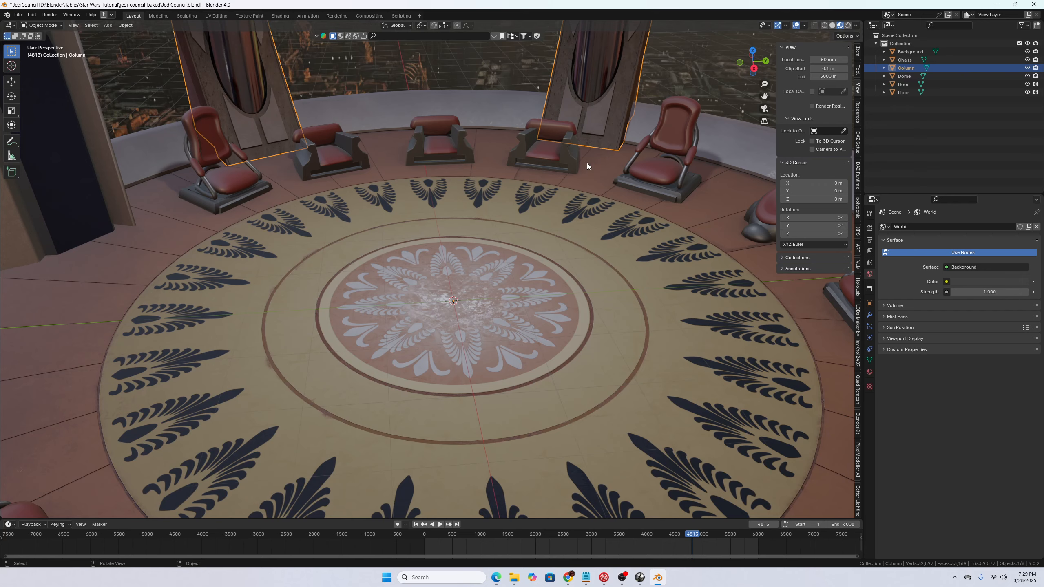
{"action": "left_click_drag", "start_coordinate": [747, 67], "coordinate": [747, 71]}
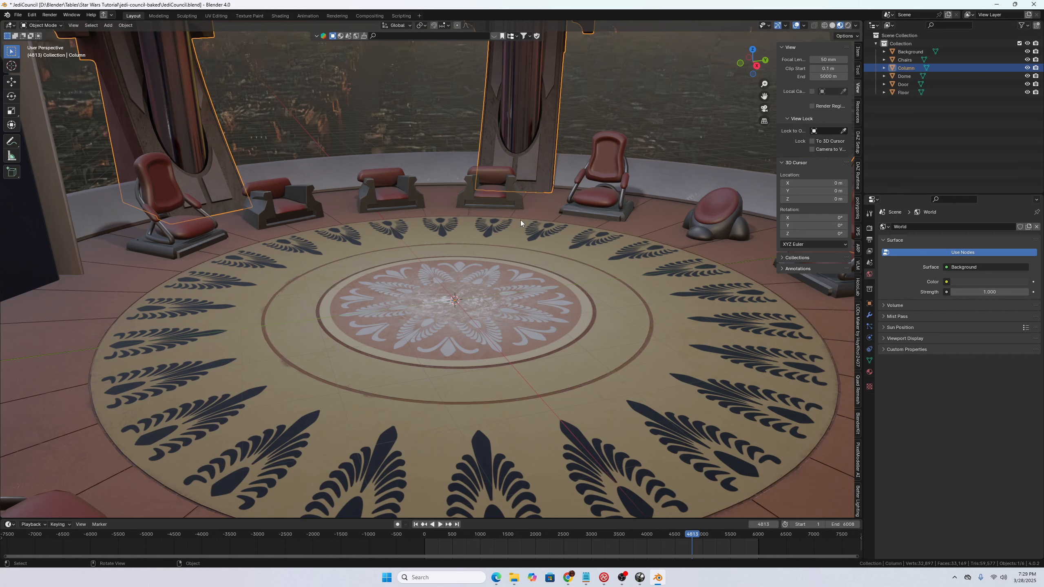
Step: Rename the Background object as VR_Background
{"action": "left_click", "coordinate": [910, 52]}
{"action": "double_click", "coordinate": [899, 51]}
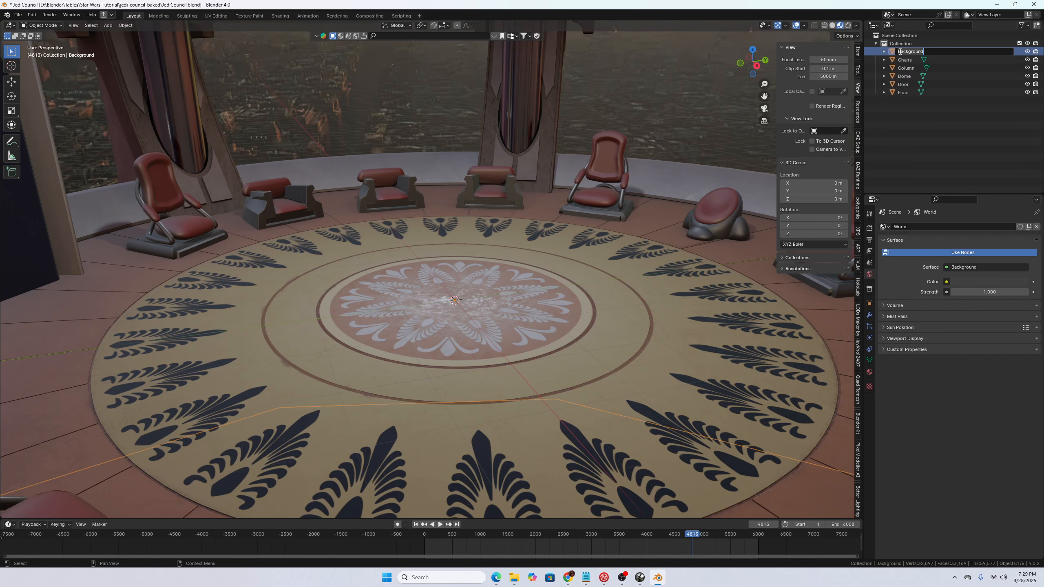
{"action": "key", "text": "Home"}
{"action": "type", "text": "R_"}
{"action": "key", "text": "Return"}
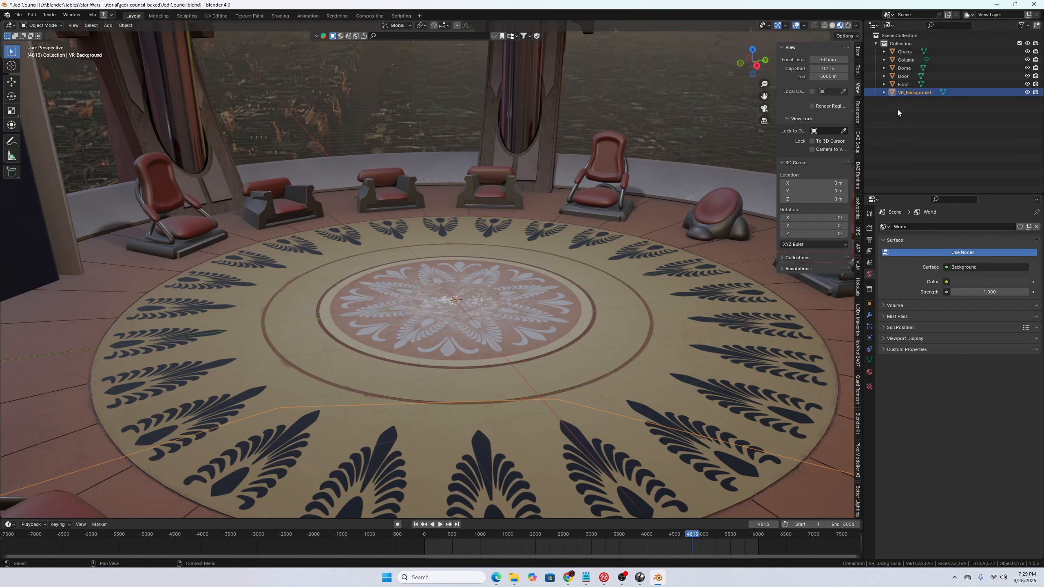
Step: Rename the Chairs object as VR_Chairs
{"action": "left_click", "coordinate": [900, 55]}
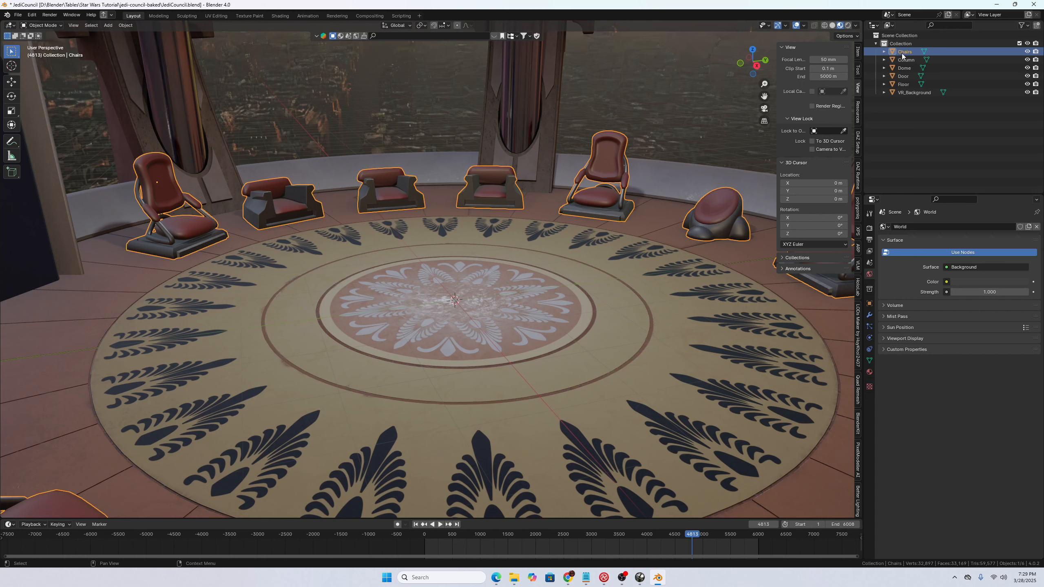
{"action": "double_click", "coordinate": [902, 55]}
{"action": "key", "text": "Home"}
{"action": "type", "text": "VR_"}
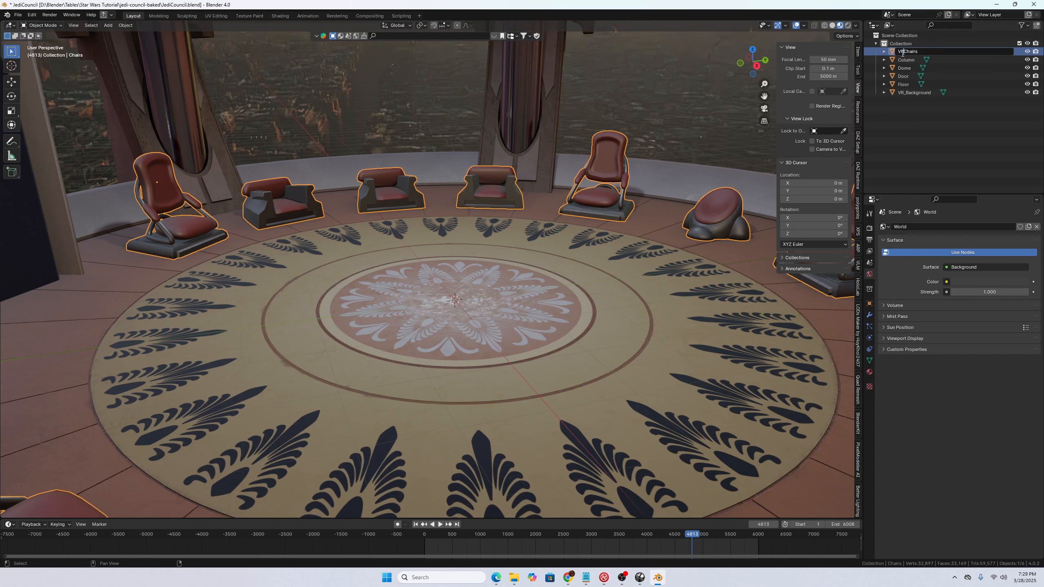
{"action": "key", "text": "Return"}
Step: Rename the Column object as VR_Column
{"action": "double_click", "coordinate": [906, 51]}
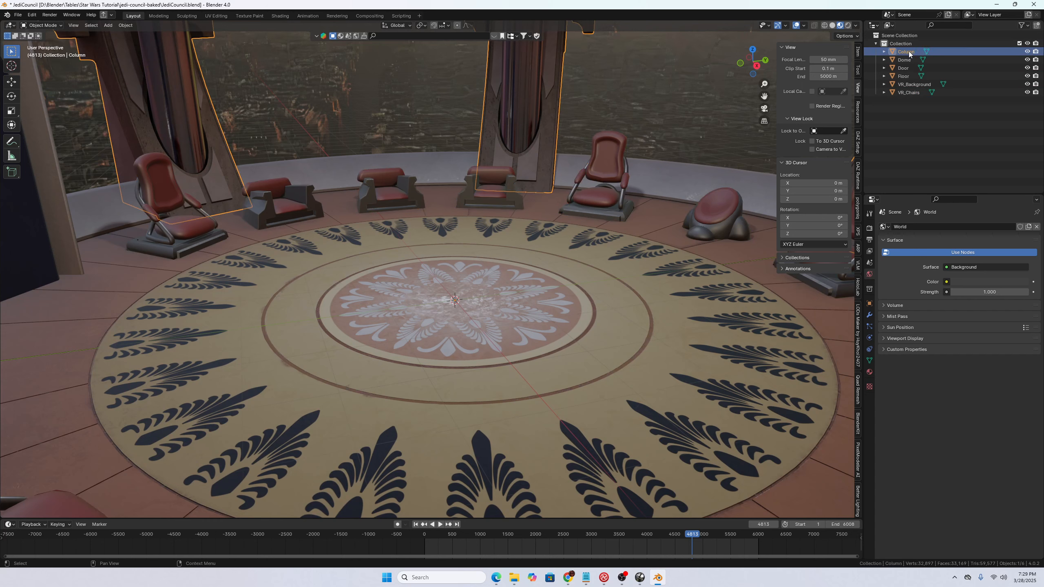
{"action": "key", "text": "Home"}
{"action": "type", "text": "VR_"}
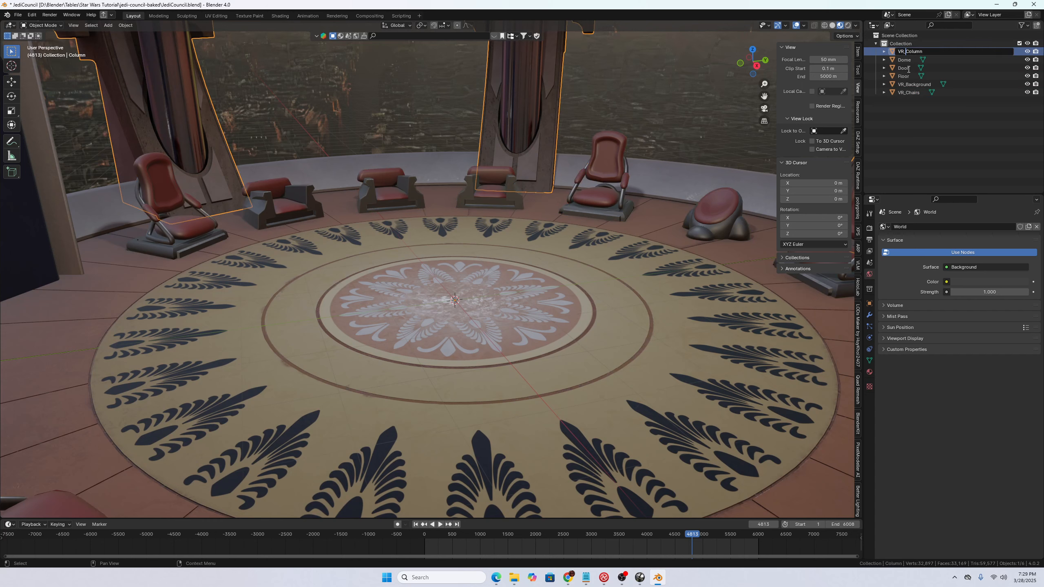
{"action": "key", "text": "Return"}
Step: Rename the Dome object as VR_Dome
{"action": "double_click", "coordinate": [912, 51]}
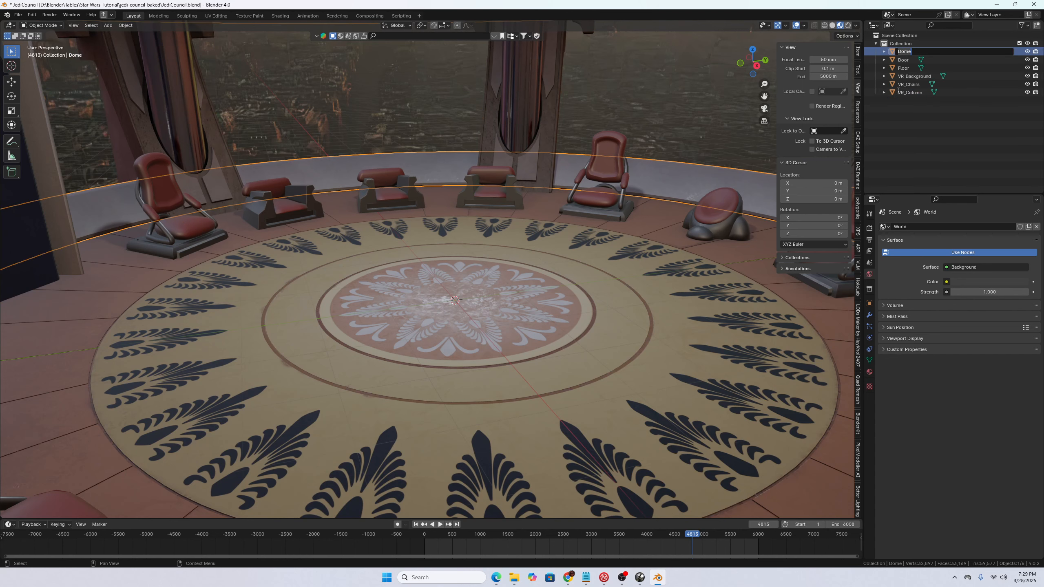
{"action": "key", "text": "Home"}
{"action": "type", "text": "VR_"}
{"action": "key", "text": "Return"}
Step: Rename the Door object as VR_Door
{"action": "double_click", "coordinate": [898, 52]}
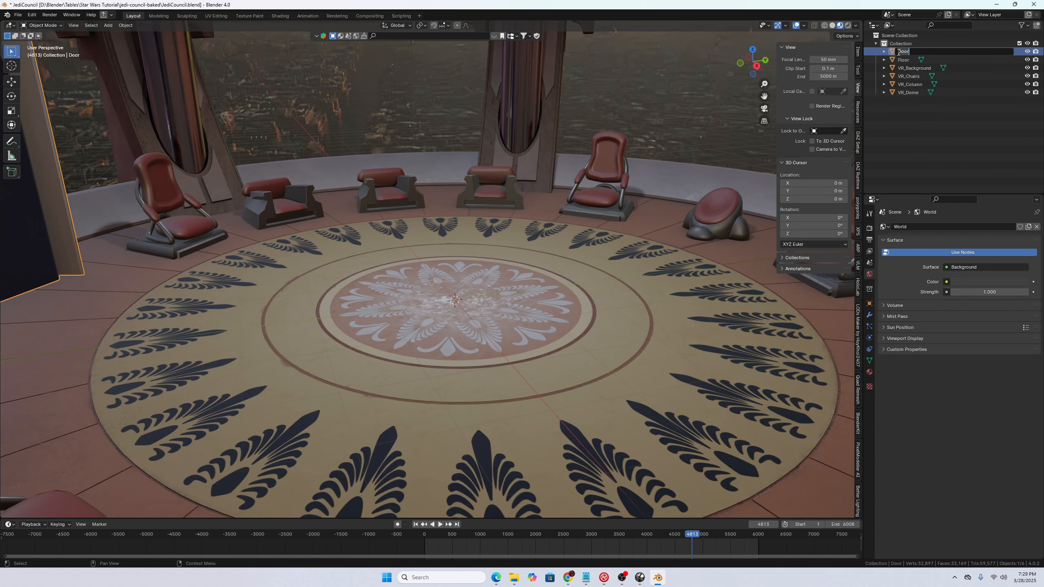
{"action": "key", "text": "Home"}
{"action": "type", "text": "VR_"}
{"action": "key", "text": "Return"}
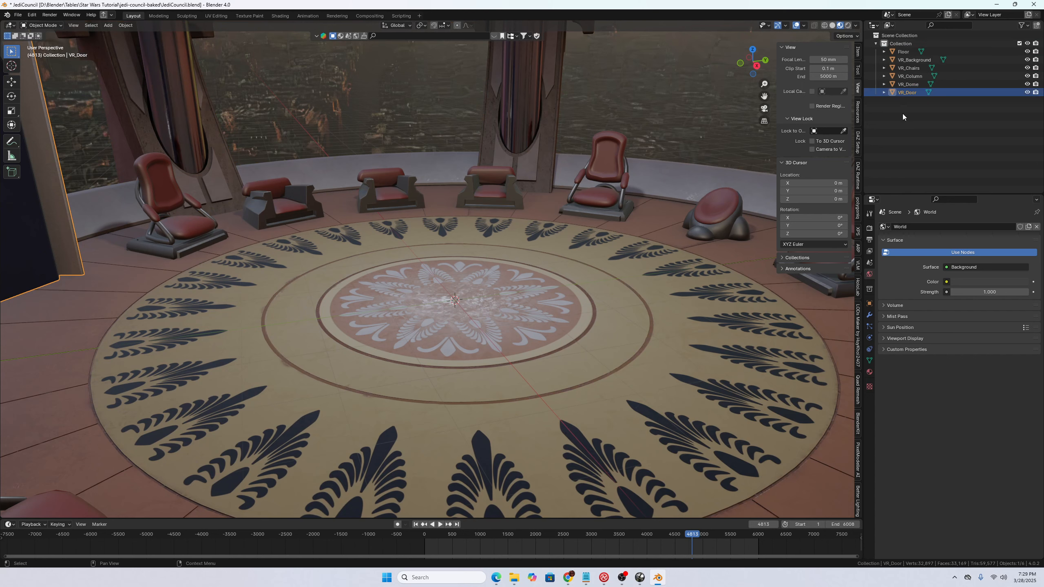
Step: Rename the Floor object as VR_Floor
{"action": "double_click", "coordinate": [900, 52]}
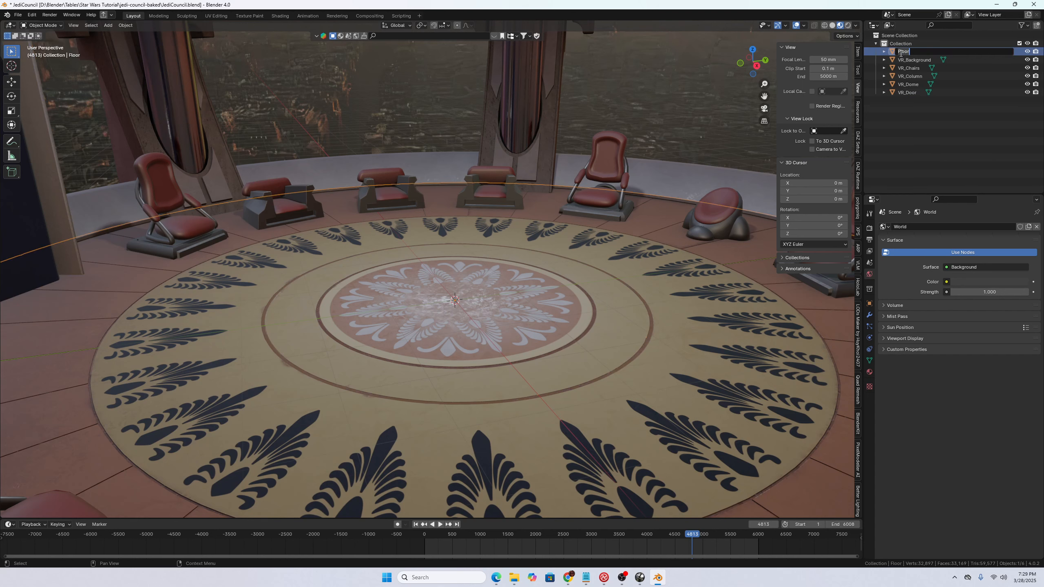
{"action": "key", "text": "Home"}
{"action": "type", "text": "VR_"}
{"action": "key", "text": "Return"}
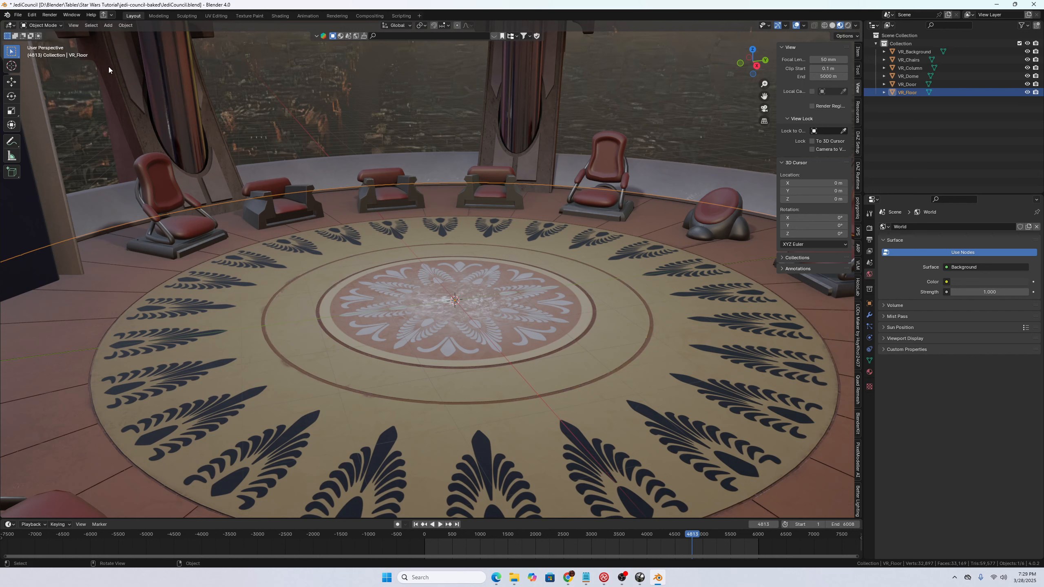
Step: Examine the VR_Floor mesh and its baked Floor.jpg texture in the UV Editing workspace
{"action": "key", "text": "Tab"}
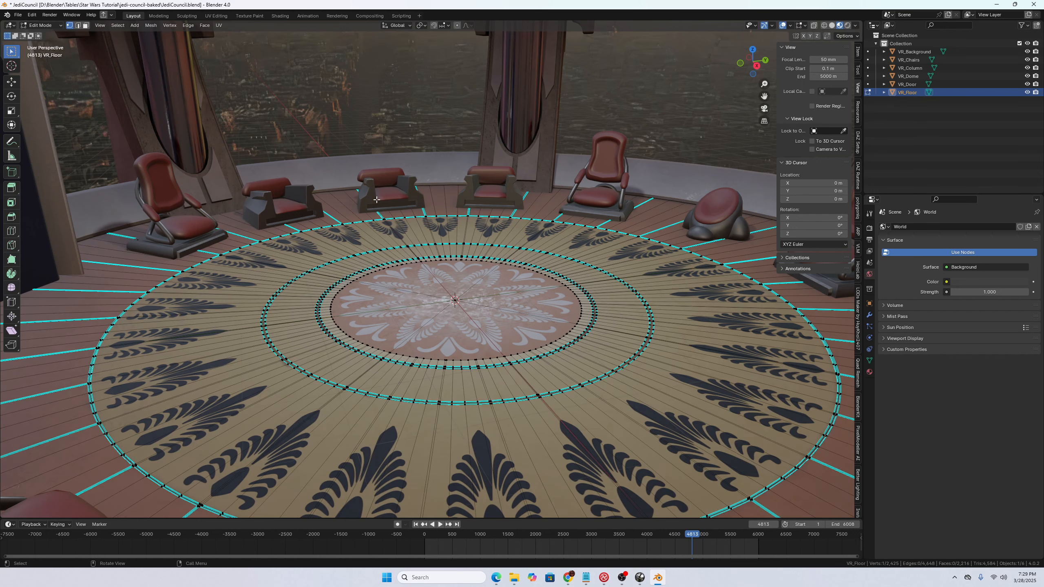
{"action": "key", "text": "Tab"}
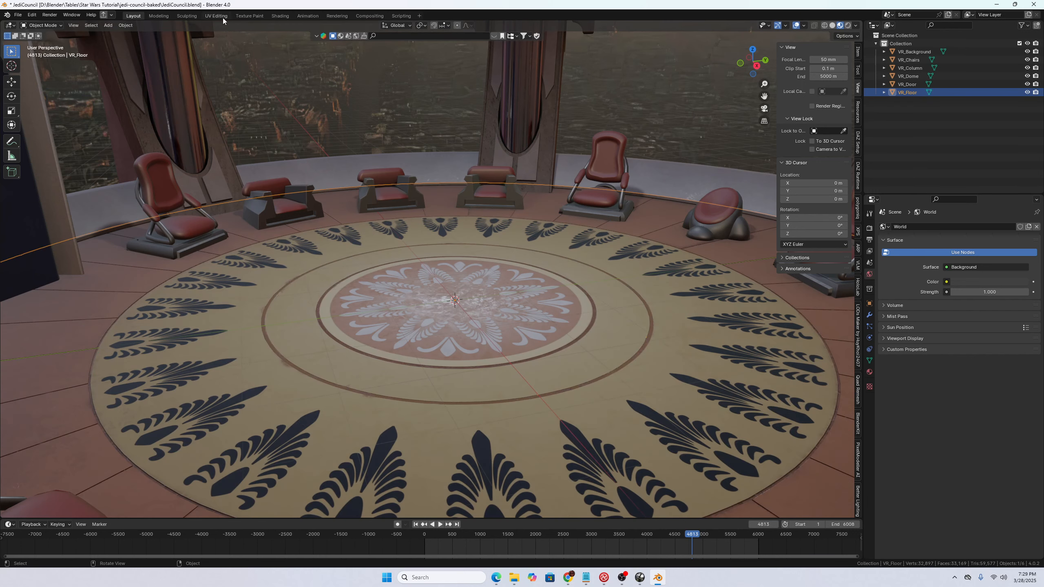
{"action": "left_click", "coordinate": [216, 16]}
{"action": "scroll", "coordinate": [257, 164], "scroll_direction": "down", "scroll_amount": 8}
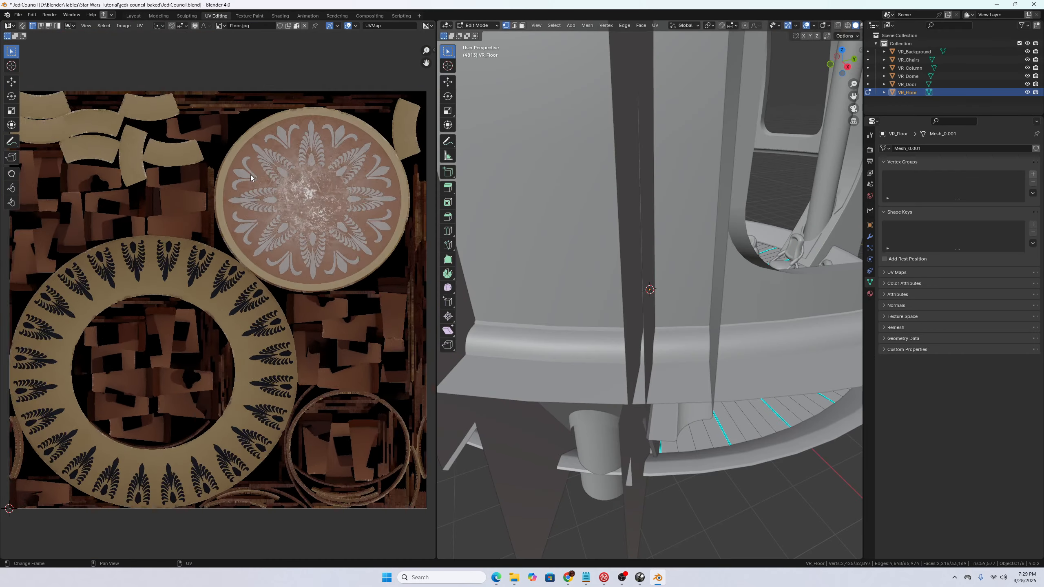
{"action": "key", "text": "Tab"}
{"action": "key", "text": "a"}
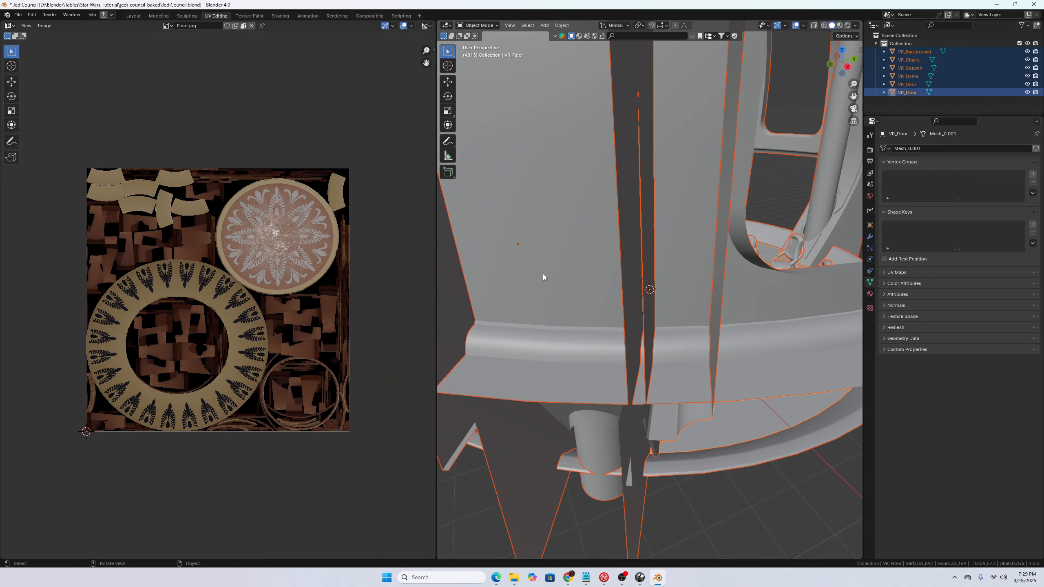
{"action": "key", "text": "Tab"}
{"action": "key", "text": "Tab"}
Step: Examine the complete UV layout of VR_Column over its Columns.jpeg texture, ending with nothing selected in the mesh
{"action": "left_click", "coordinate": [908, 67]}
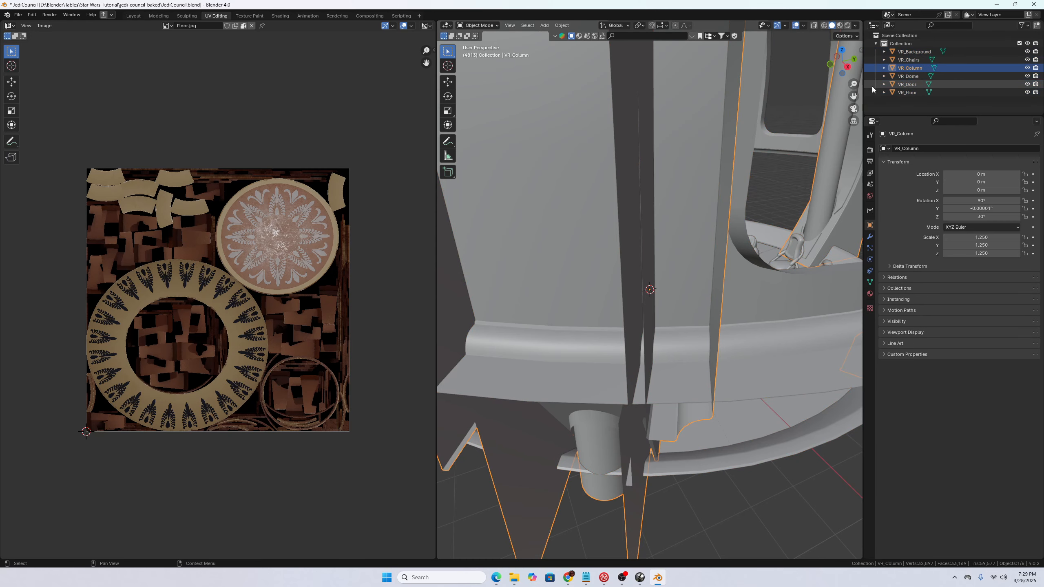
{"action": "key", "text": "Tab"}
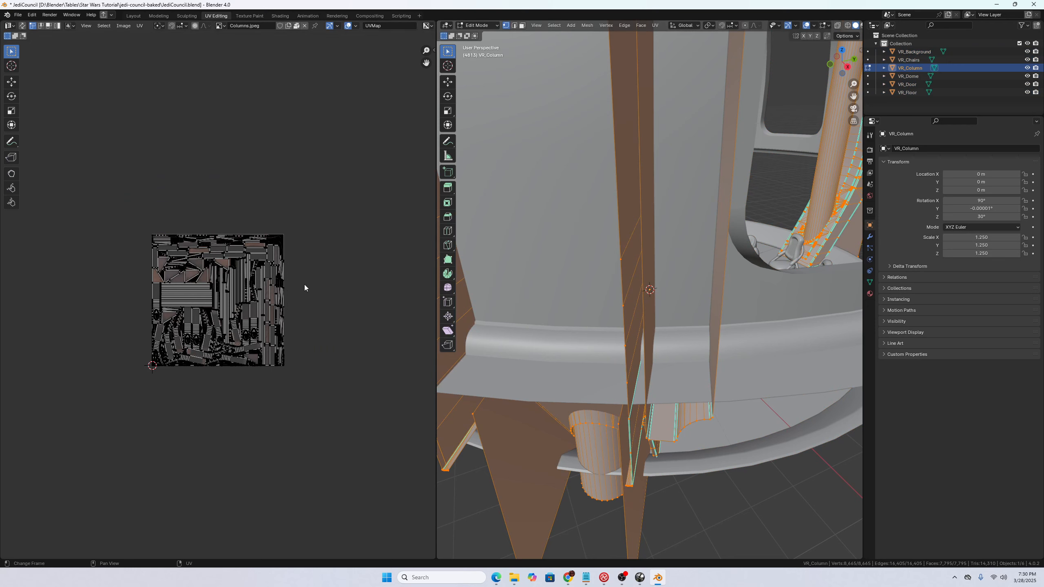
{"action": "key", "text": "a"}
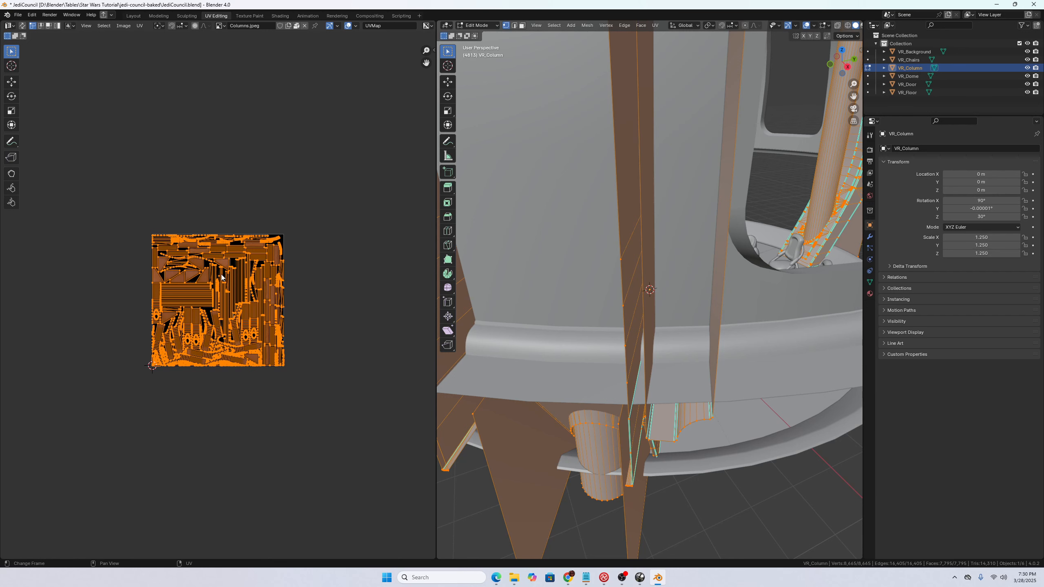
{"action": "scroll", "coordinate": [601, 163], "scroll_direction": "down", "scroll_amount": 8}
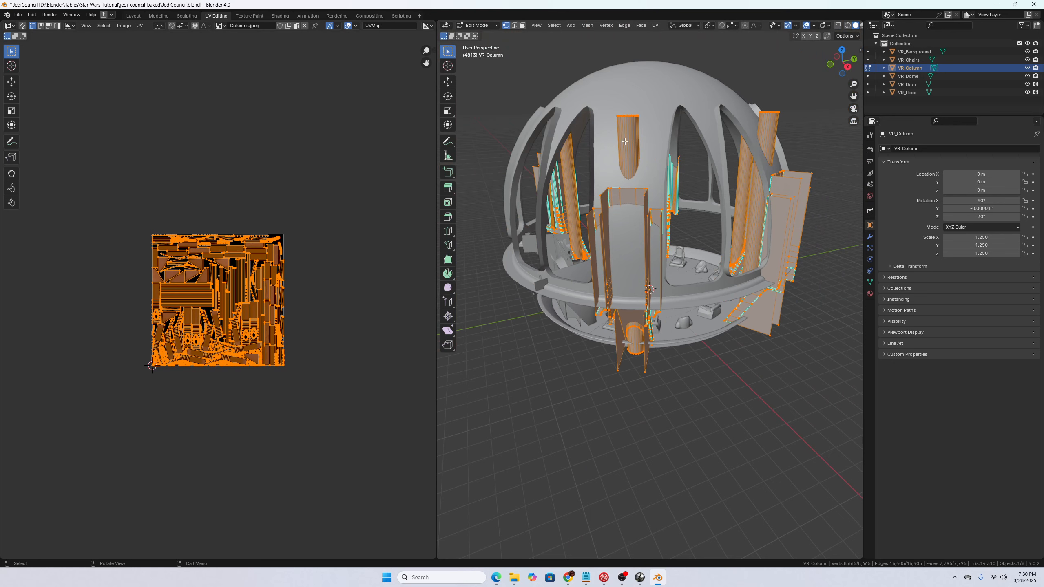
{"action": "key", "text": "alt+a"}
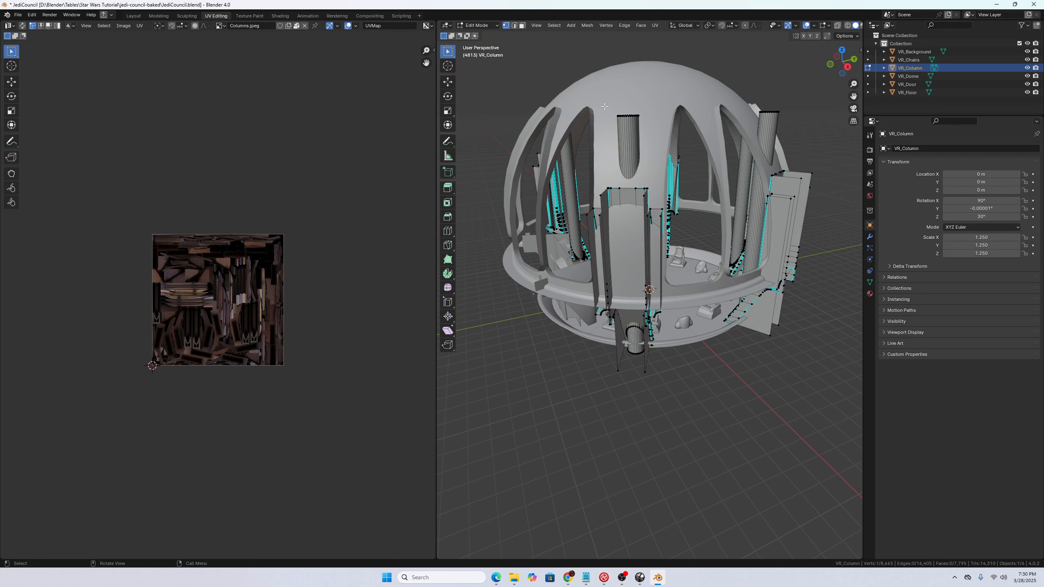
Step: Inspect which UV islands belong to parts of VR_Column and to the whole mesh, then return to Object Mode in the Layout workspace
{"action": "left_click_drag", "start_coordinate": [604, 106], "coordinate": [650, 182]}
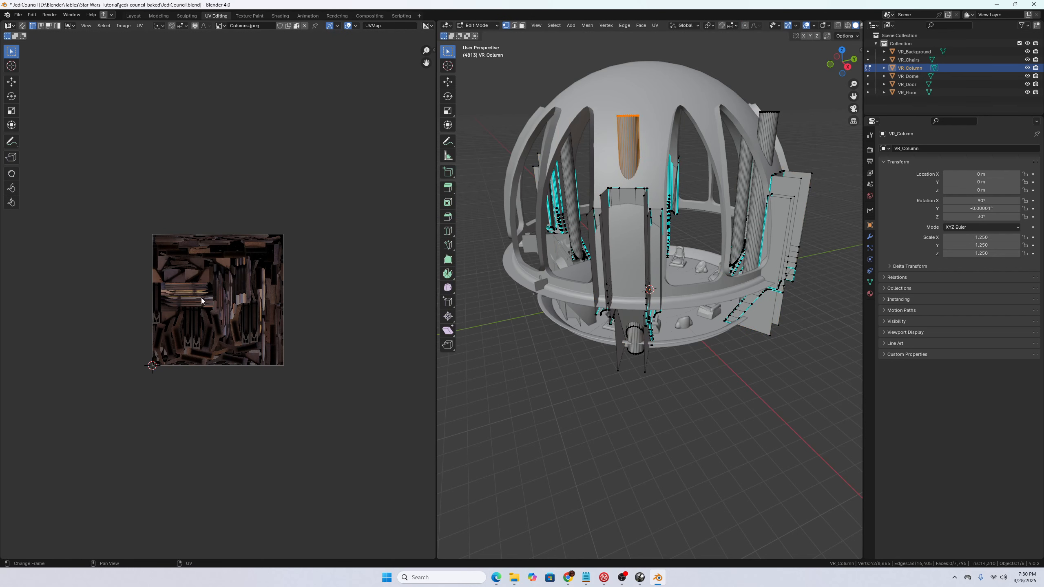
{"action": "scroll", "coordinate": [202, 300], "scroll_direction": "up", "scroll_amount": 4}
{"action": "scroll", "coordinate": [201, 299], "scroll_direction": "down", "scroll_amount": 1}
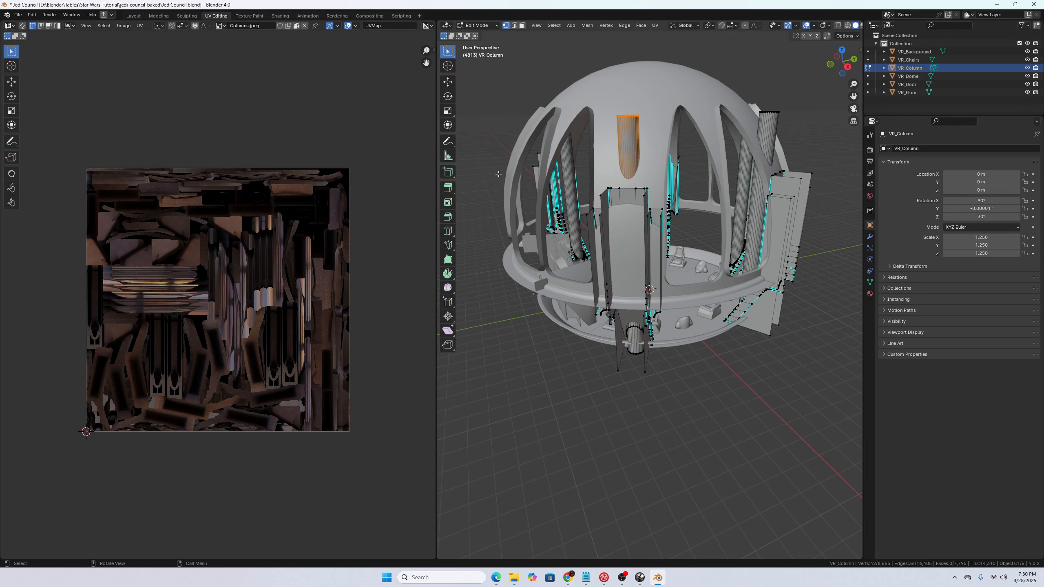
{"action": "left_click_drag", "start_coordinate": [502, 111], "coordinate": [672, 328]}
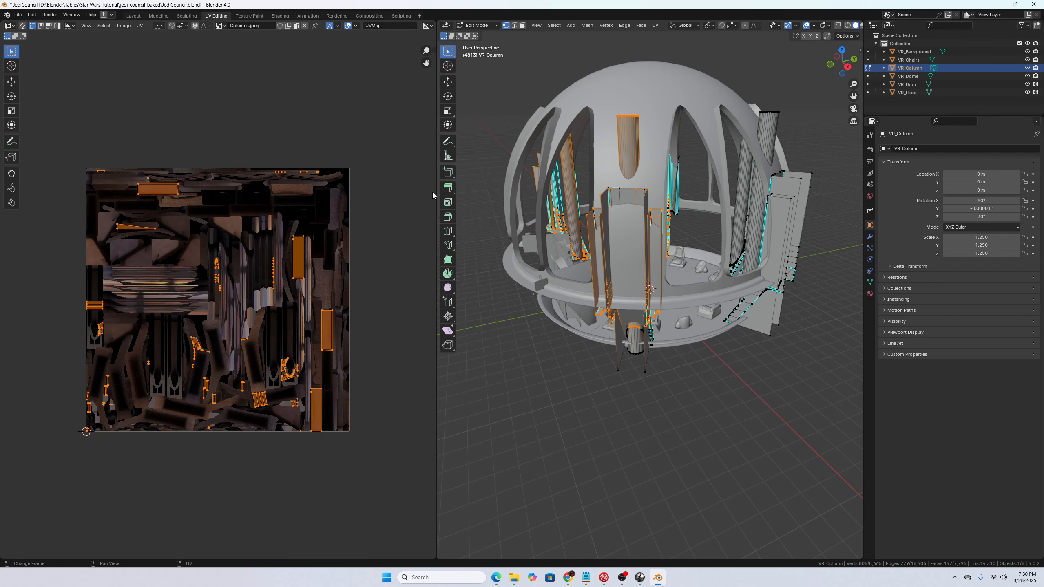
{"action": "key", "text": "a"}
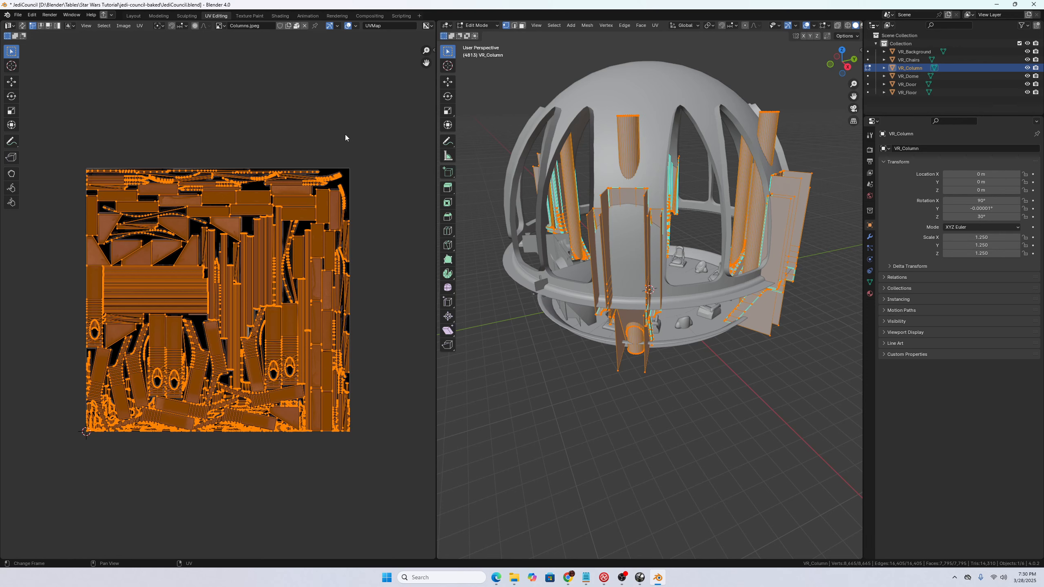
{"action": "key", "text": "Tab"}
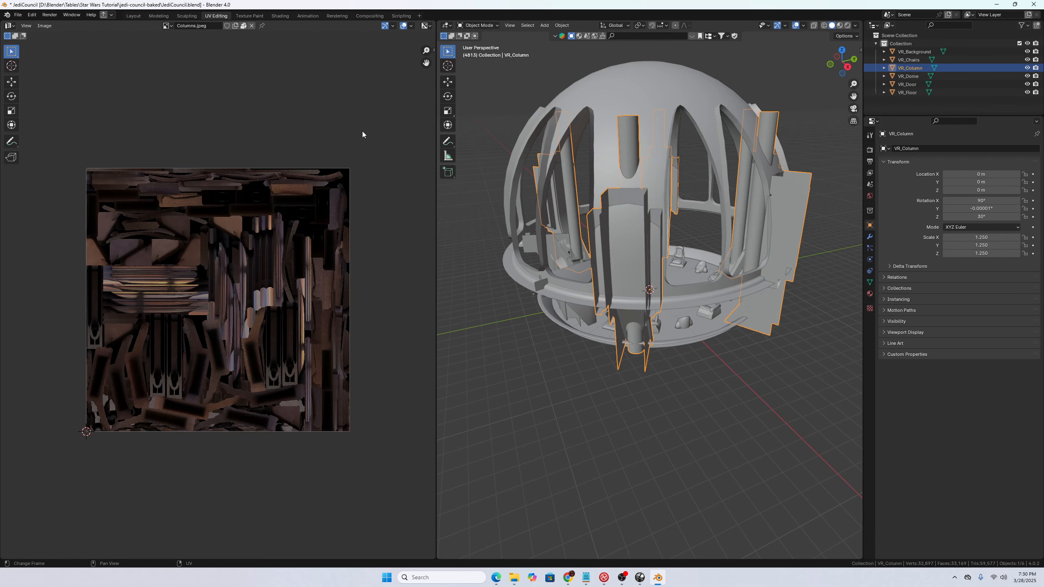
{"action": "left_click", "coordinate": [134, 15]}
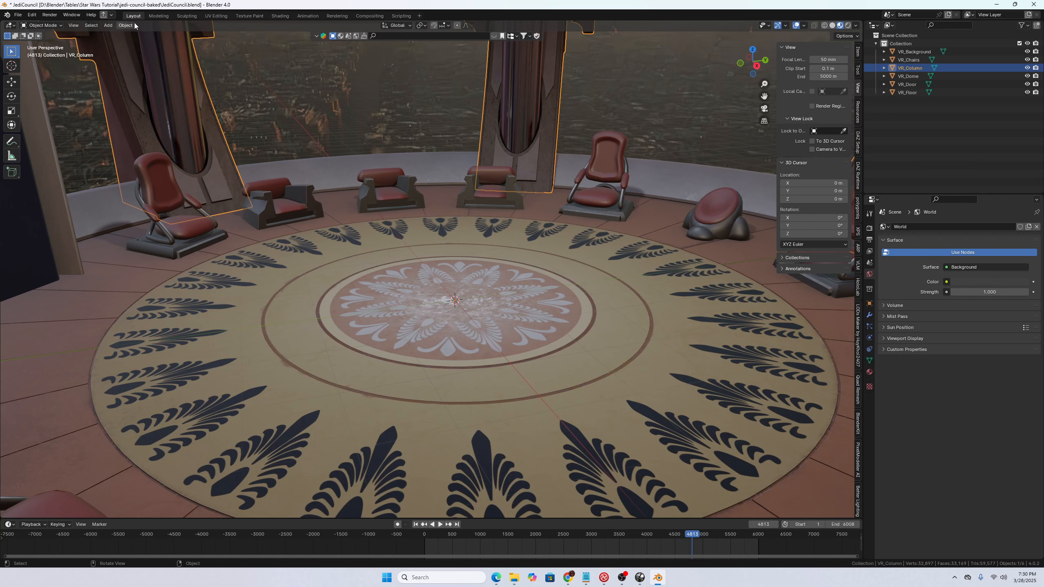
Step: Create an OBJs folder inside Star Wars Tutorial and set it as the batch export directory
{"action": "left_click", "coordinate": [112, 15]}
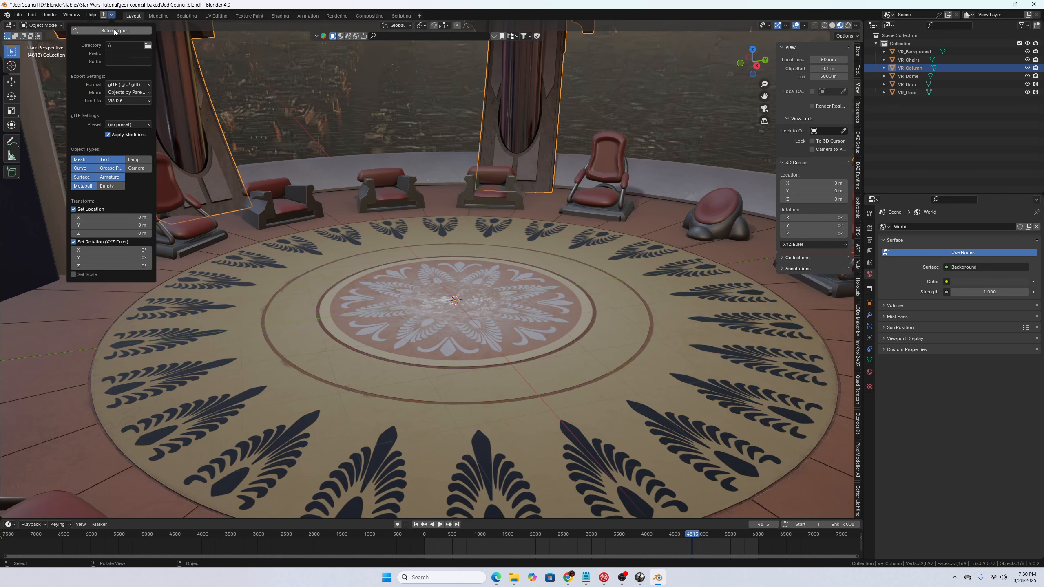
{"action": "left_click", "coordinate": [148, 46]}
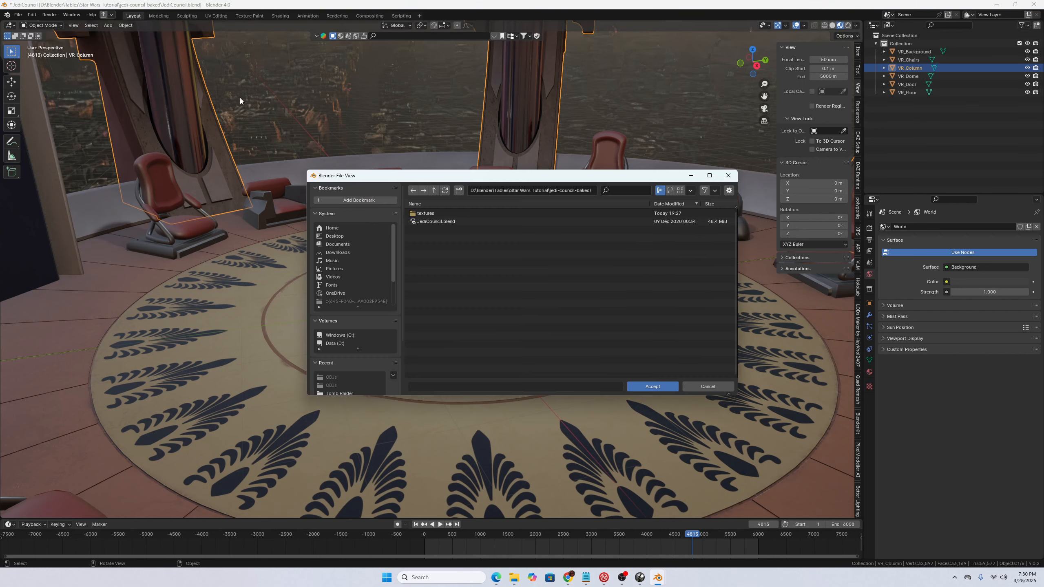
{"action": "left_click", "coordinate": [434, 191]}
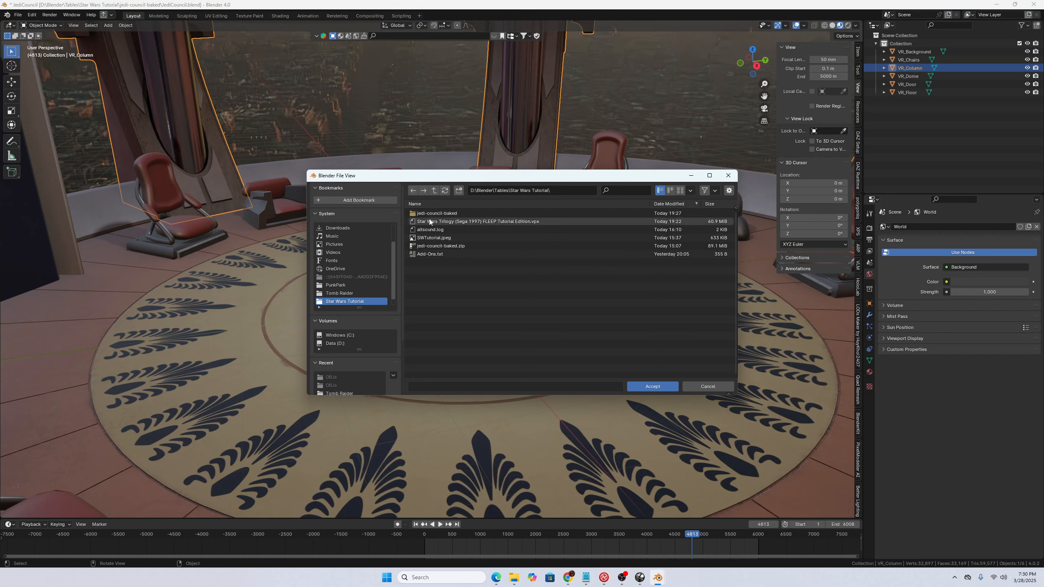
{"action": "left_click", "coordinate": [459, 191]}
{"action": "type", "text": "OBJs"}
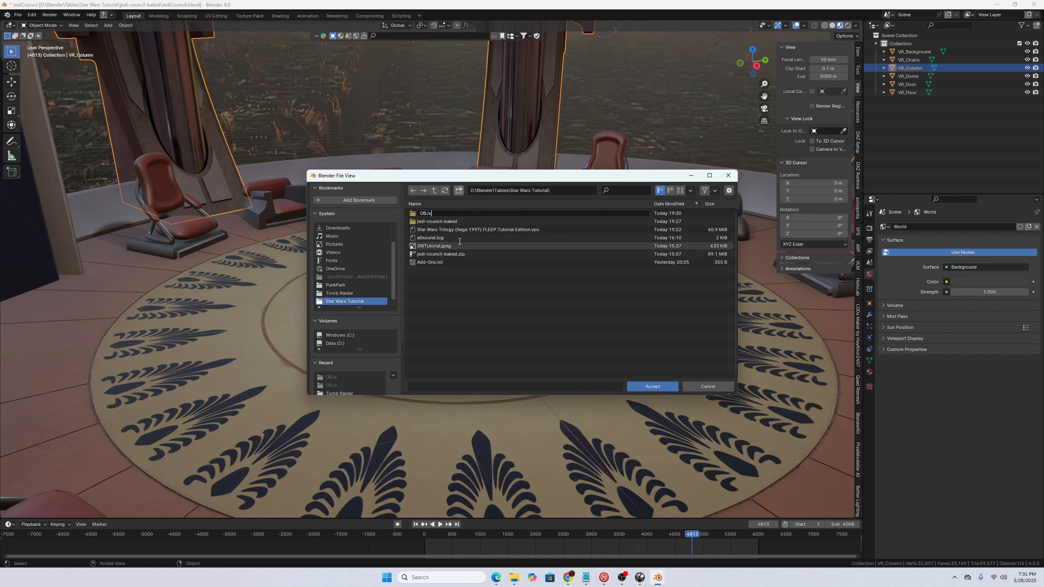
{"action": "key", "text": "Return"}
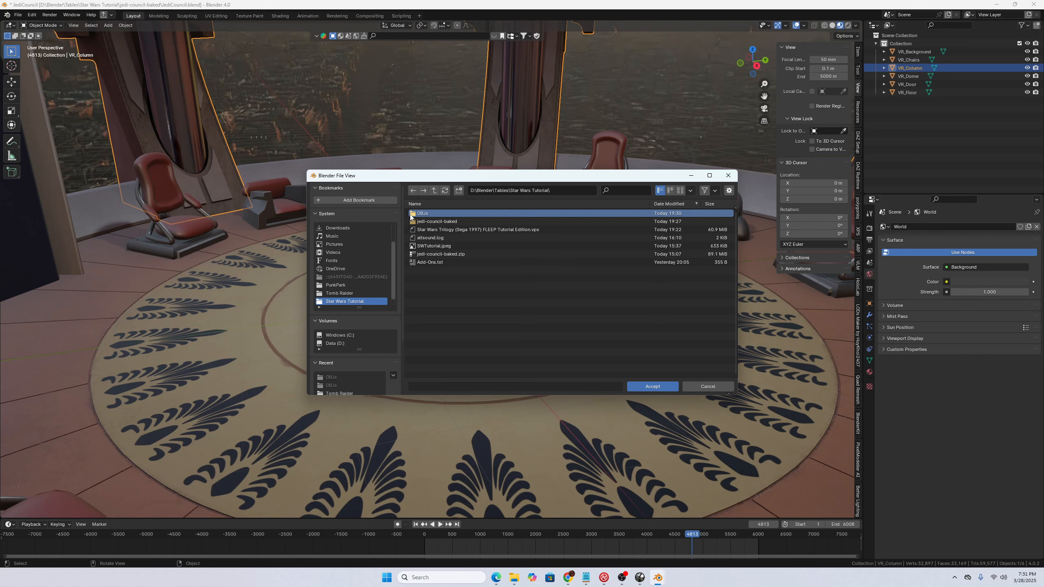
{"action": "double_click", "coordinate": [428, 212]}
{"action": "left_click", "coordinate": [641, 388]}
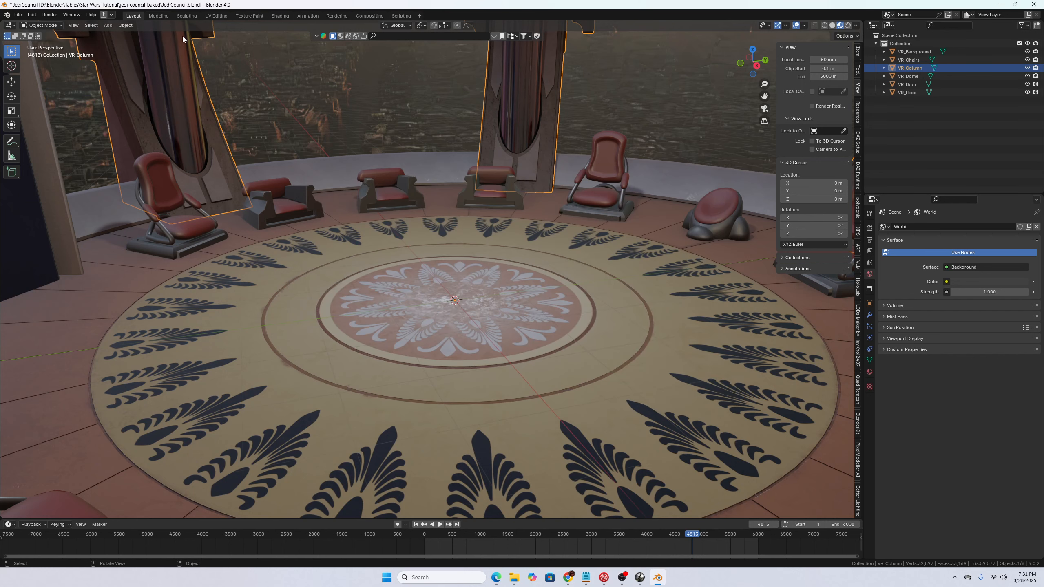
Step: Set the batch export format to Wavefront (.obj) and the export mode to Objects
{"action": "left_click", "coordinate": [111, 15]}
{"action": "left_click", "coordinate": [127, 84]}
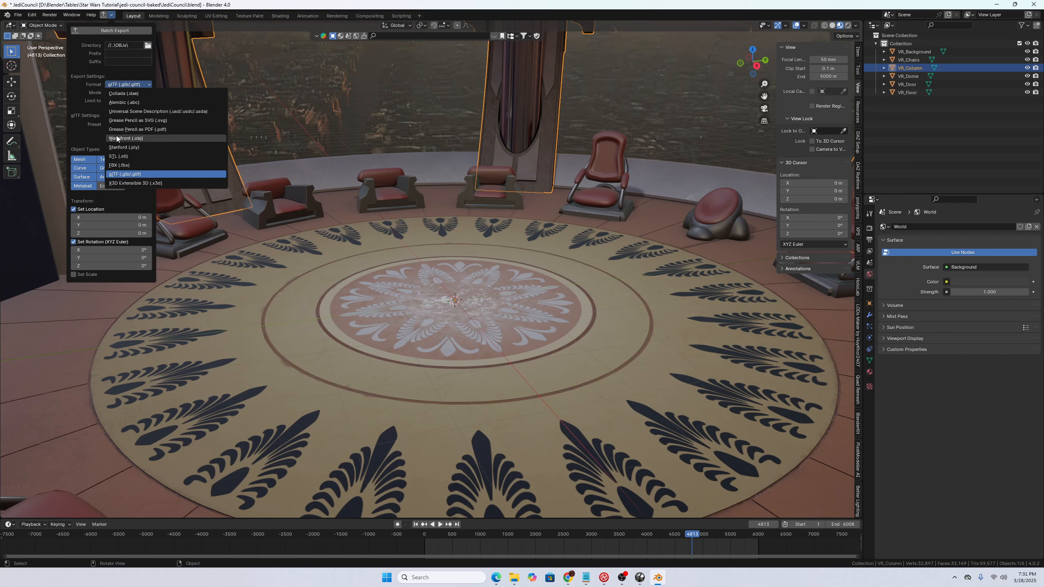
{"action": "left_click", "coordinate": [123, 139]}
{"action": "left_click", "coordinate": [116, 92]}
{"action": "left_click", "coordinate": [116, 102]}
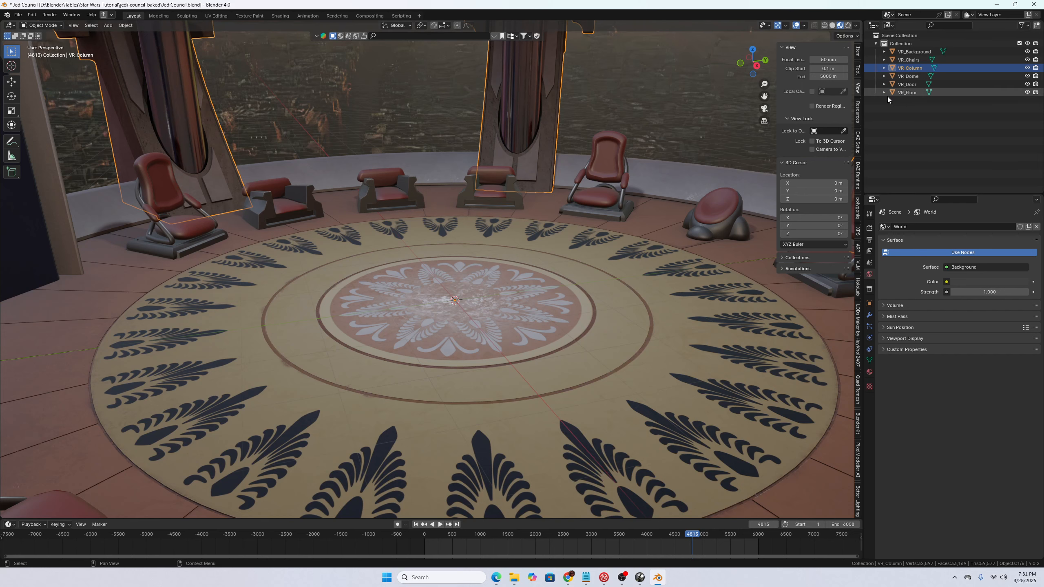
Step: Batch export the visible objects with only the Mesh type included and with Set Location and Set Rotation turned off
{"action": "left_click", "coordinate": [112, 15]}
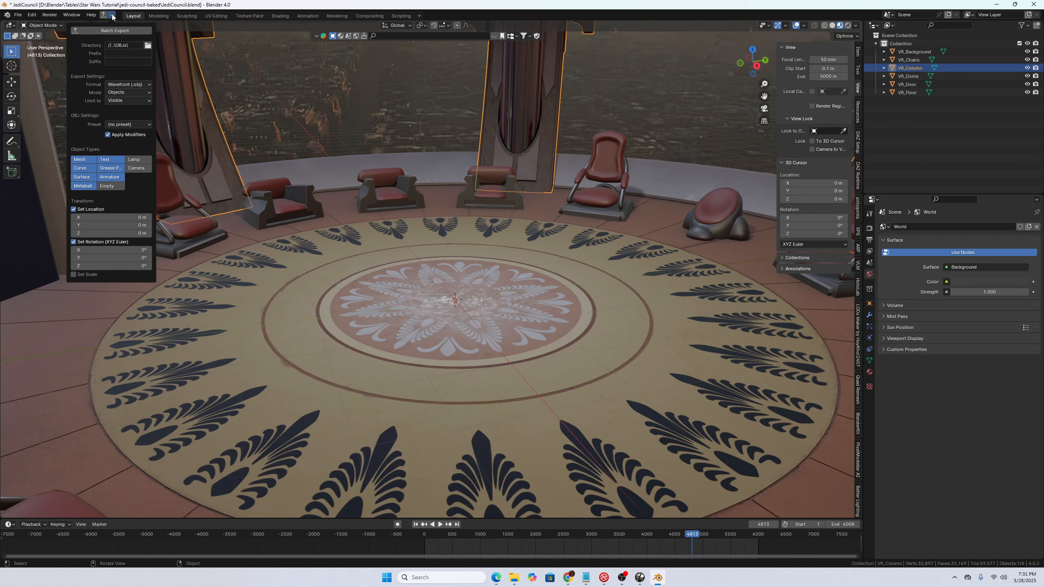
{"action": "left_click", "coordinate": [80, 160]}
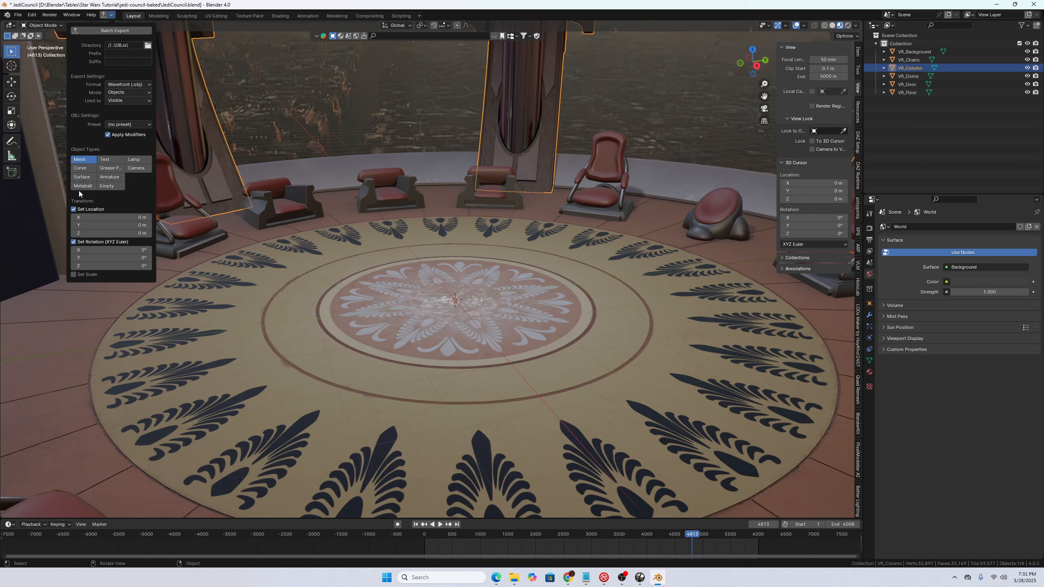
{"action": "left_click", "coordinate": [74, 209]}
{"action": "left_click", "coordinate": [74, 217]}
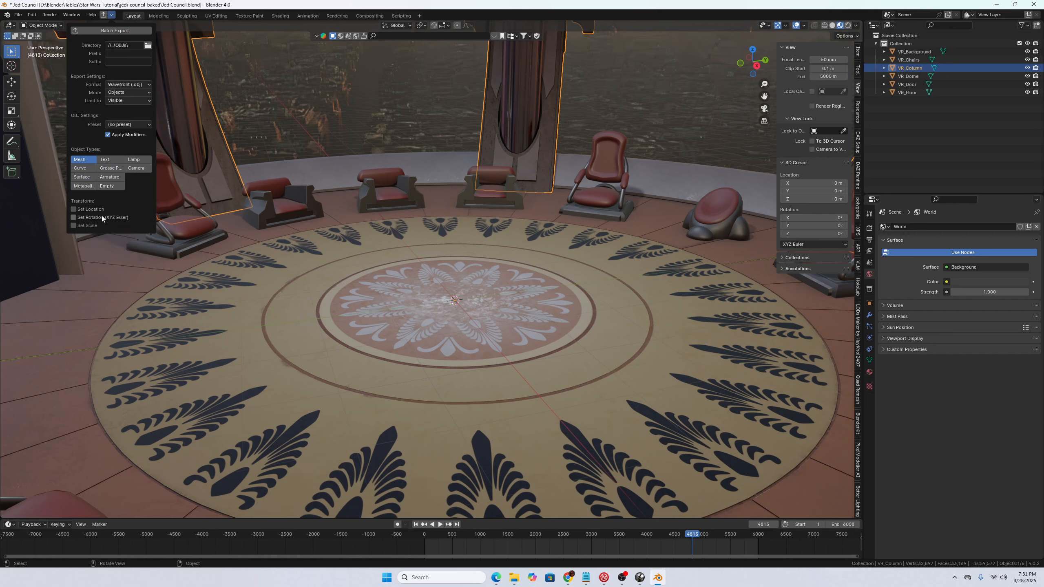
{"action": "left_click", "coordinate": [103, 31]}
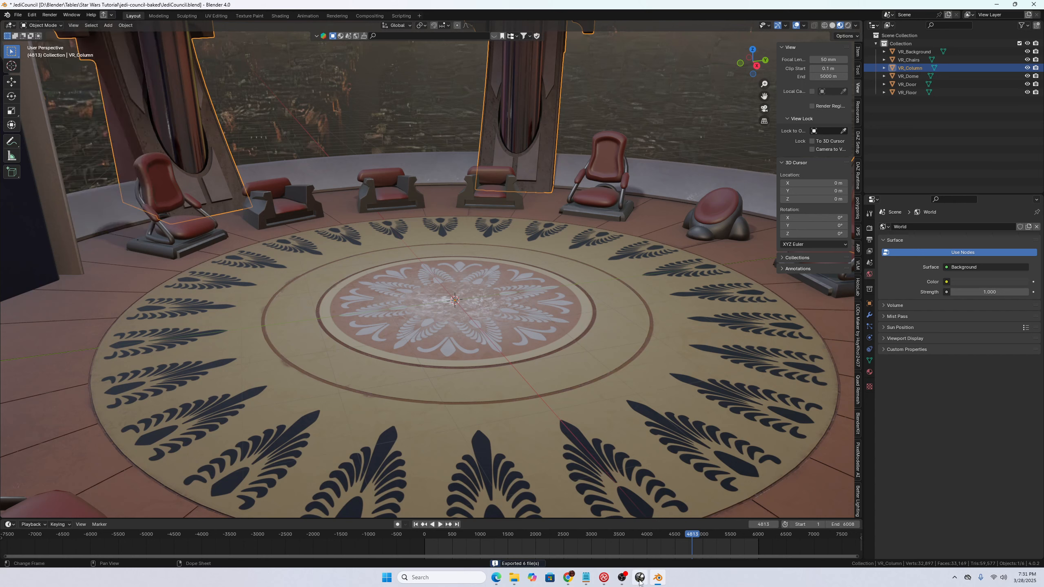
Step: Switch to File Explorer, open the OBJs folder in Star Wars Tutorial and select VR_Floor.mtl
{"action": "mouse_move", "coordinate": [638, 580]}
{"action": "left_click", "coordinate": [514, 578]}
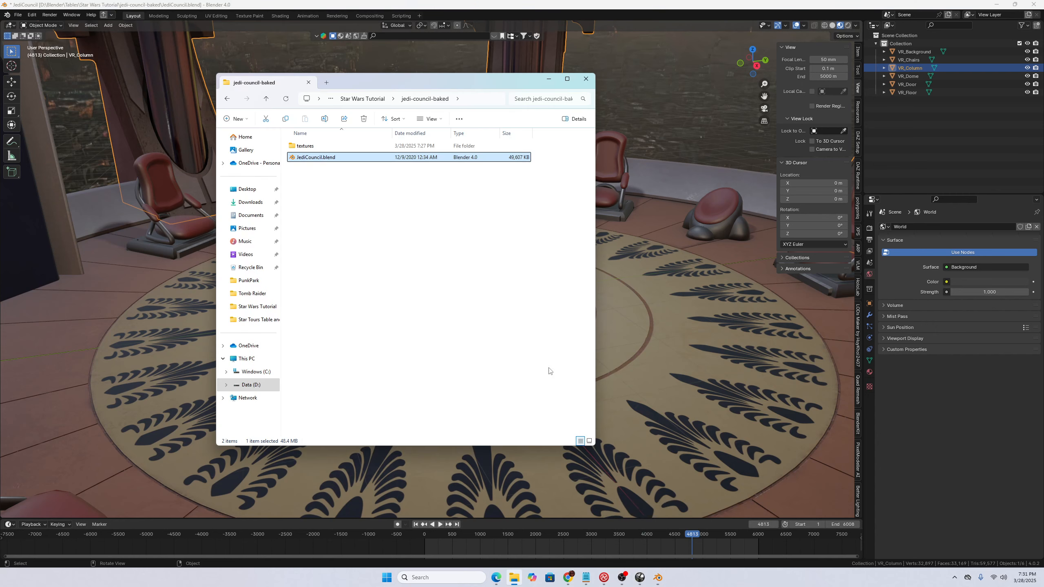
{"action": "left_click", "coordinate": [311, 149]}
{"action": "left_click", "coordinate": [363, 99]}
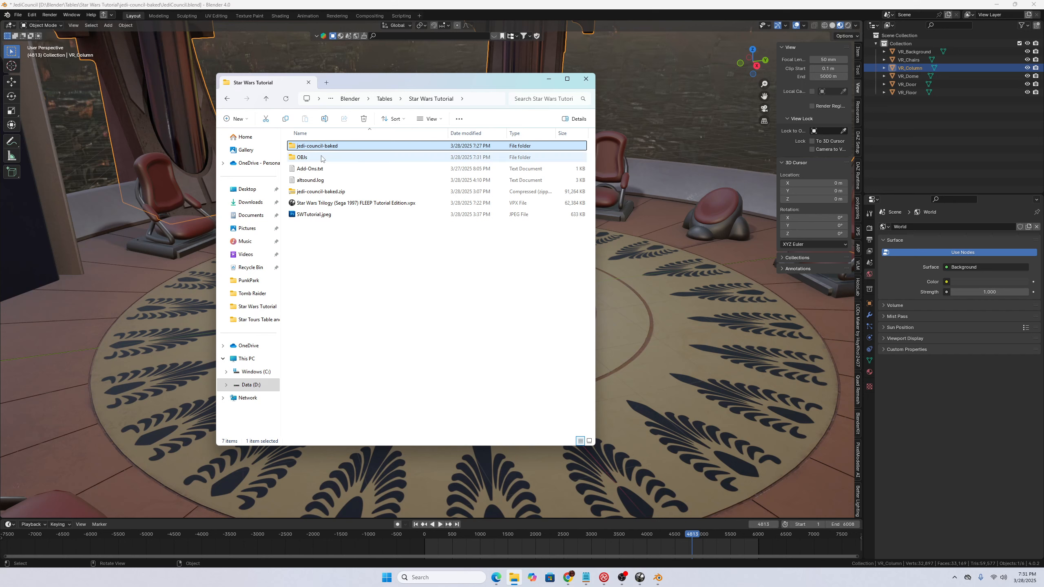
{"action": "double_click", "coordinate": [319, 157]}
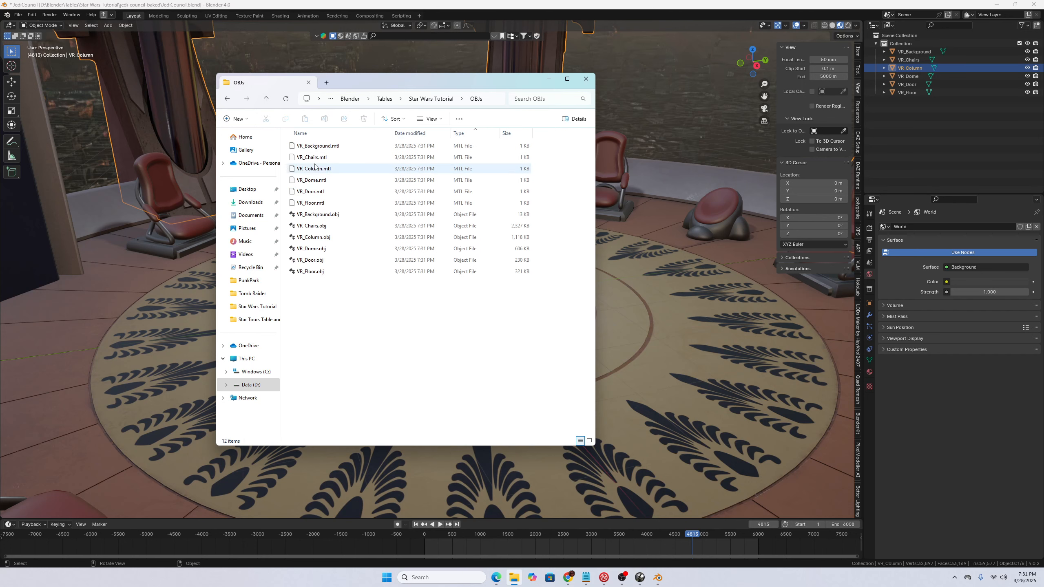
{"action": "left_click", "coordinate": [309, 203]}
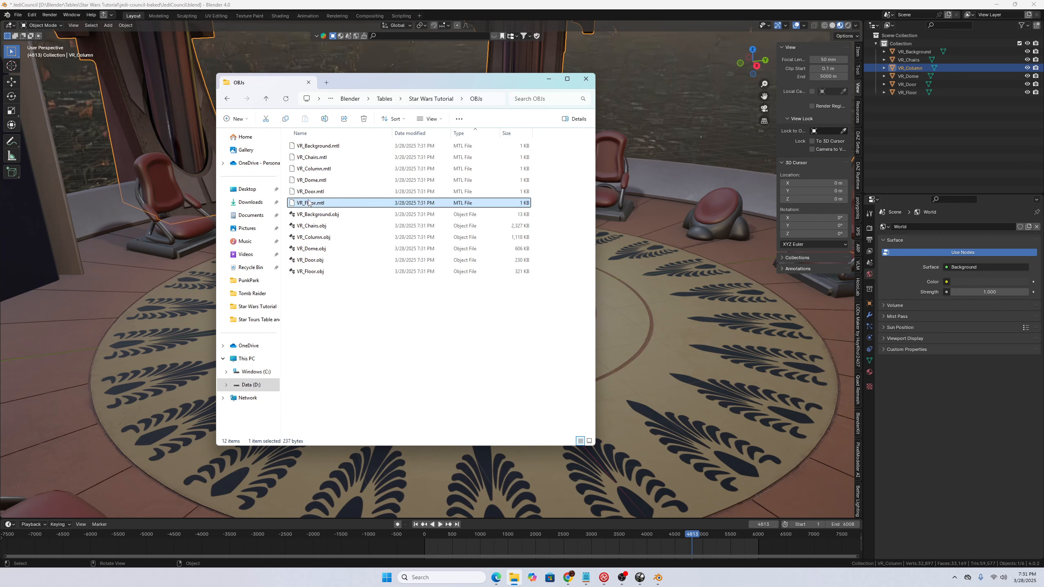
Step: Delete all six .mtl files from the OBJs folder, keeping only the .obj files
{"action": "key", "text": "shift+Up"}
{"action": "key", "text": "shift+Up"}
{"action": "key", "text": "shift+Up"}
{"action": "key", "text": "shift+Up"}
{"action": "key", "text": "shift+Up"}
{"action": "key", "text": "Delete"}
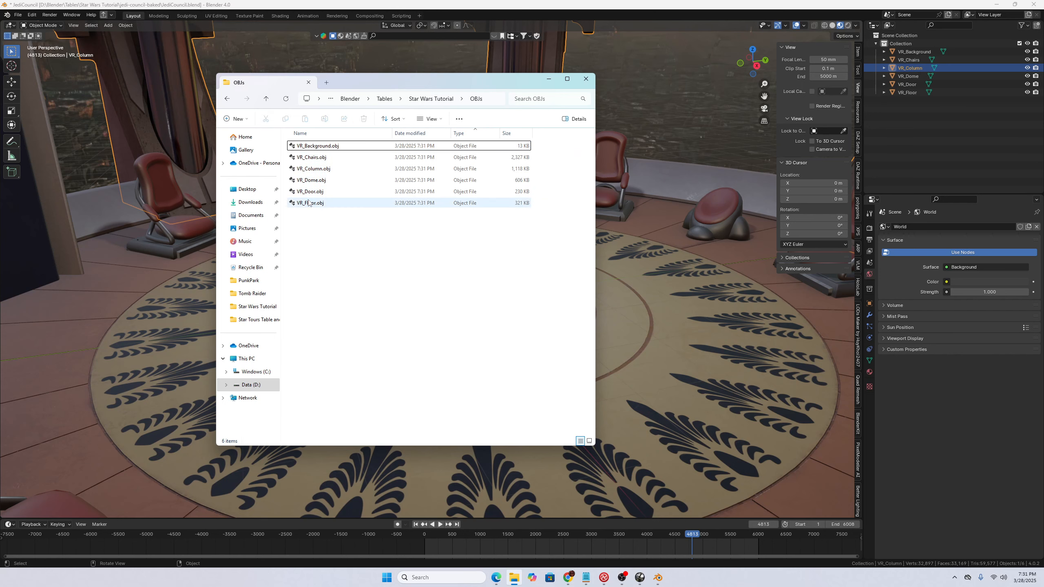
Step: Go back to the Star Wars Tutorial folder and open the textures folder inside jedi-council-baked
{"action": "left_click", "coordinate": [422, 100]}
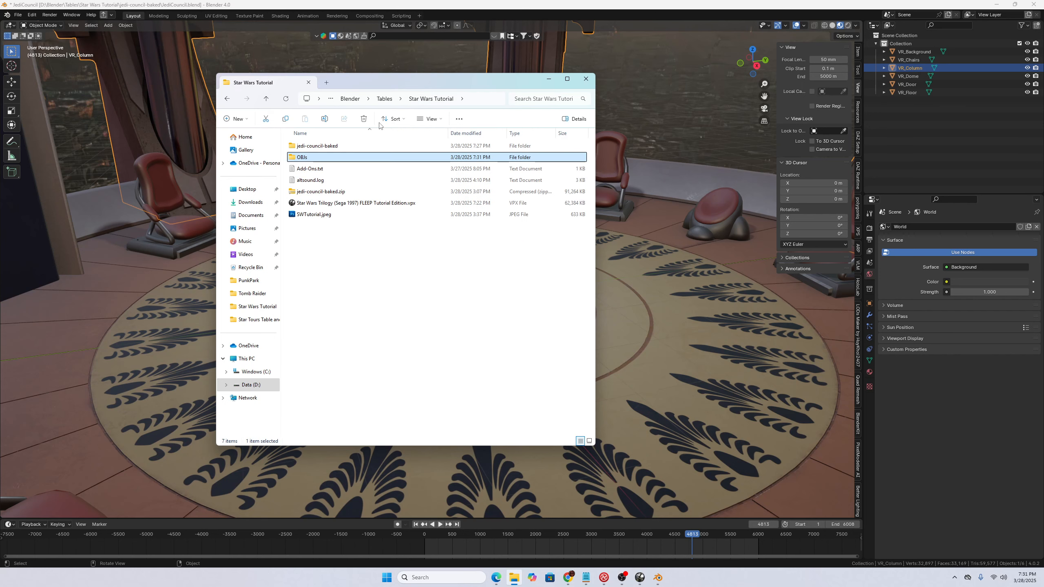
{"action": "double_click", "coordinate": [322, 149]}
{"action": "double_click", "coordinate": [306, 149]}
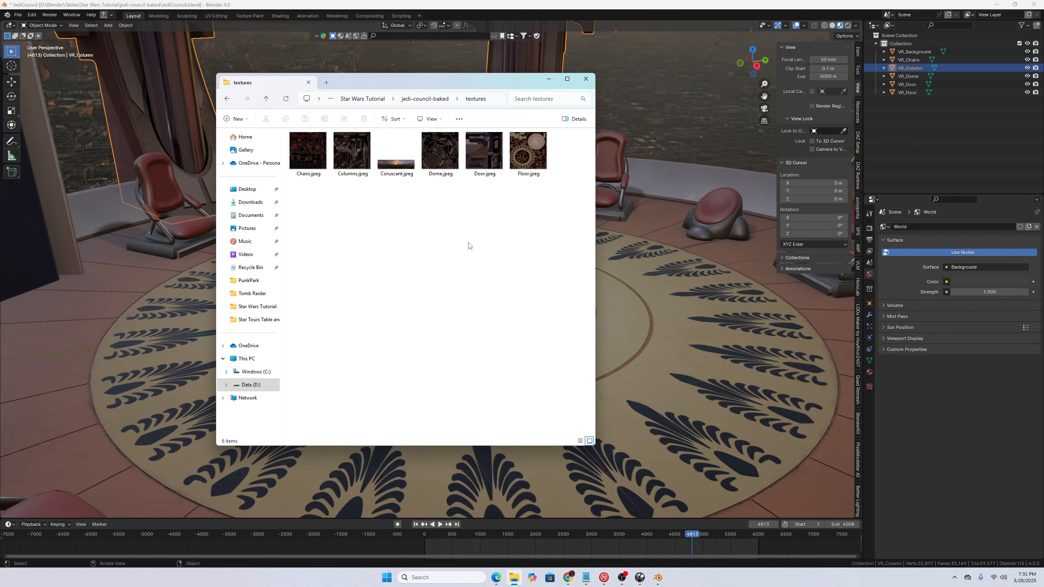
Step: Open Total Video Audio Converter, add all six JPEG textures from the textures folder and convert them to WebP images
{"action": "left_click", "coordinate": [997, 4]}
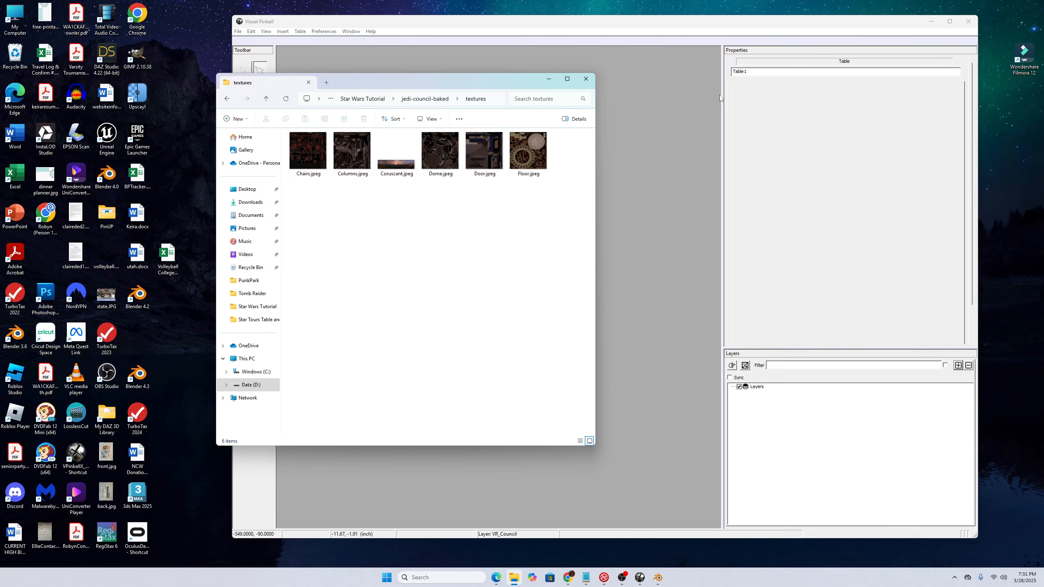
{"action": "left_click", "coordinate": [931, 20]}
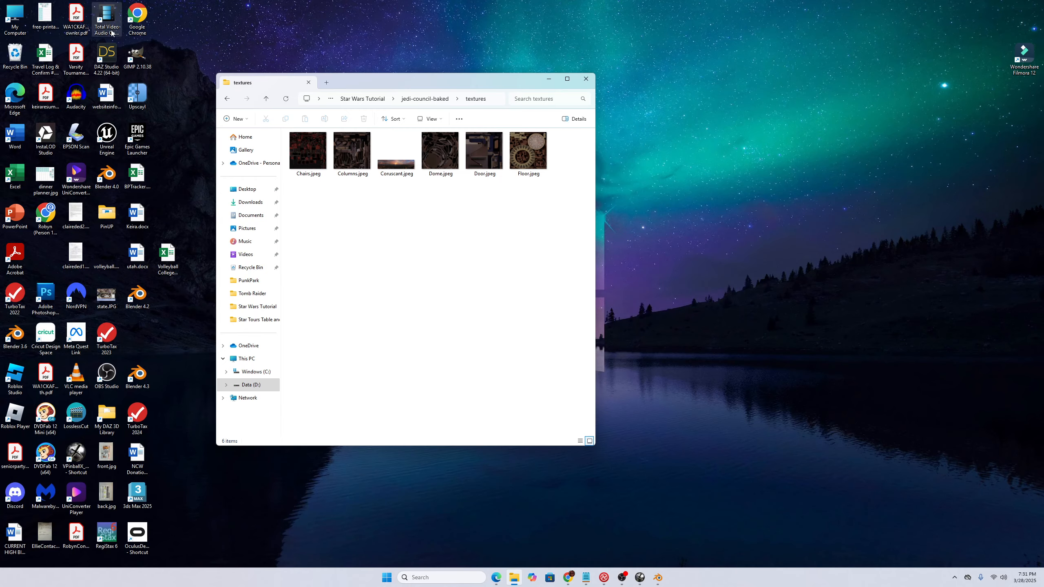
{"action": "double_click", "coordinate": [107, 16]}
{"action": "left_click_drag", "start_coordinate": [540, 203], "coordinate": [288, 132]}
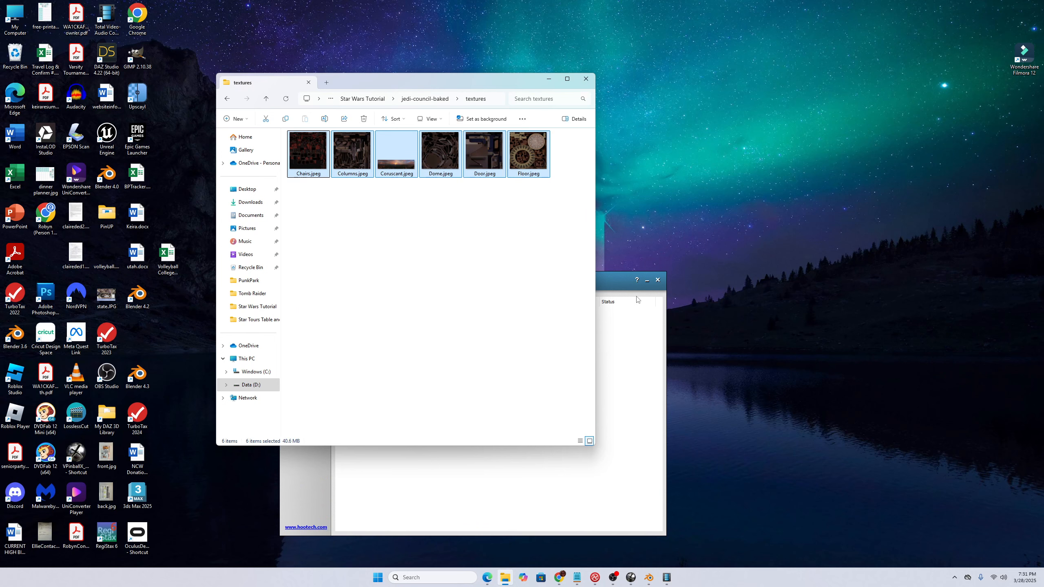
{"action": "left_click", "coordinate": [617, 284]}
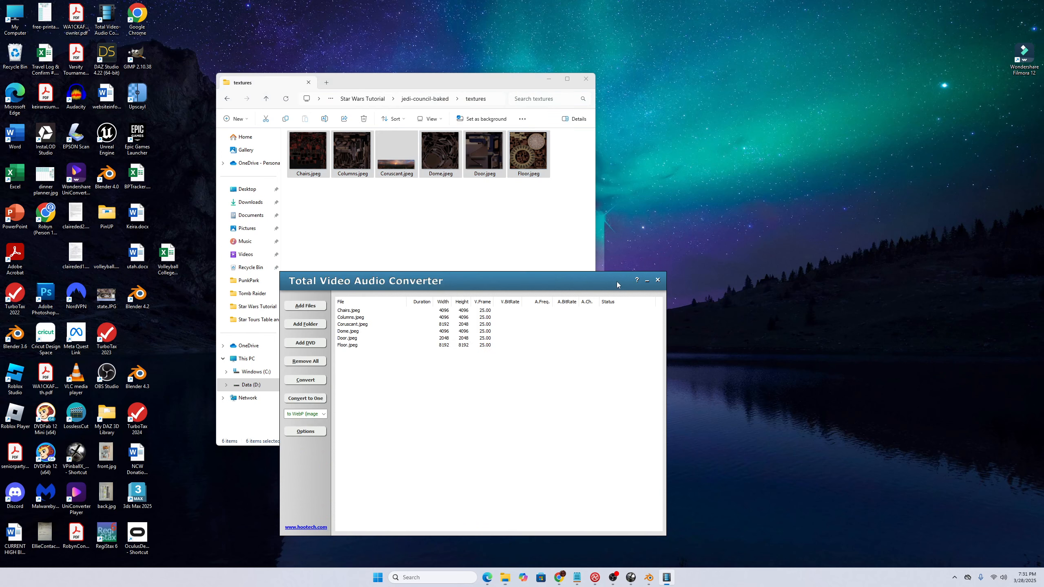
{"action": "left_click", "coordinate": [302, 383]}
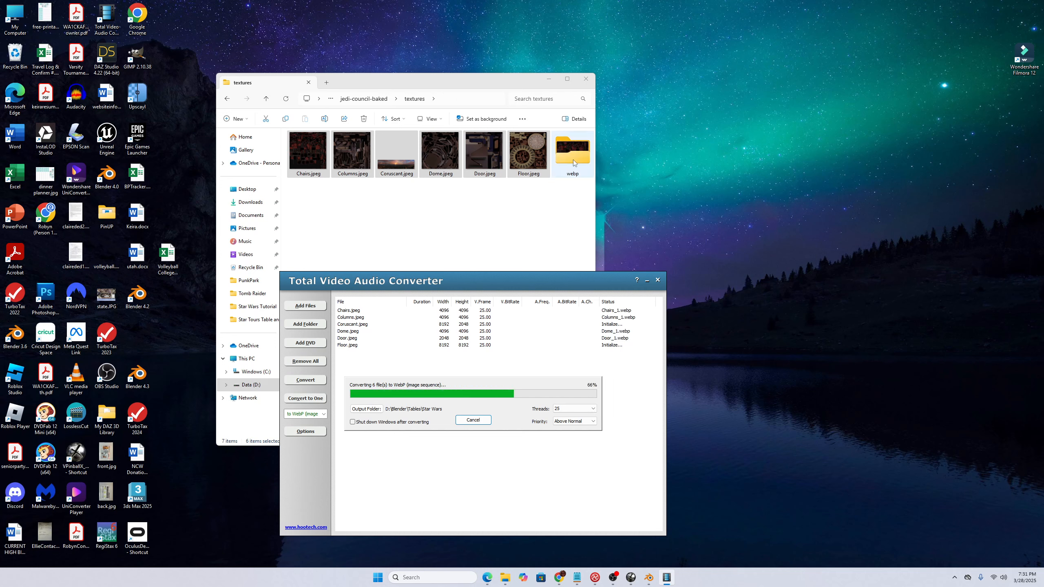
Step: Check the file size and image dimensions of Floor.jpeg in its properties
{"action": "left_click", "coordinate": [524, 152]}
{"action": "right_click", "coordinate": [524, 153]}
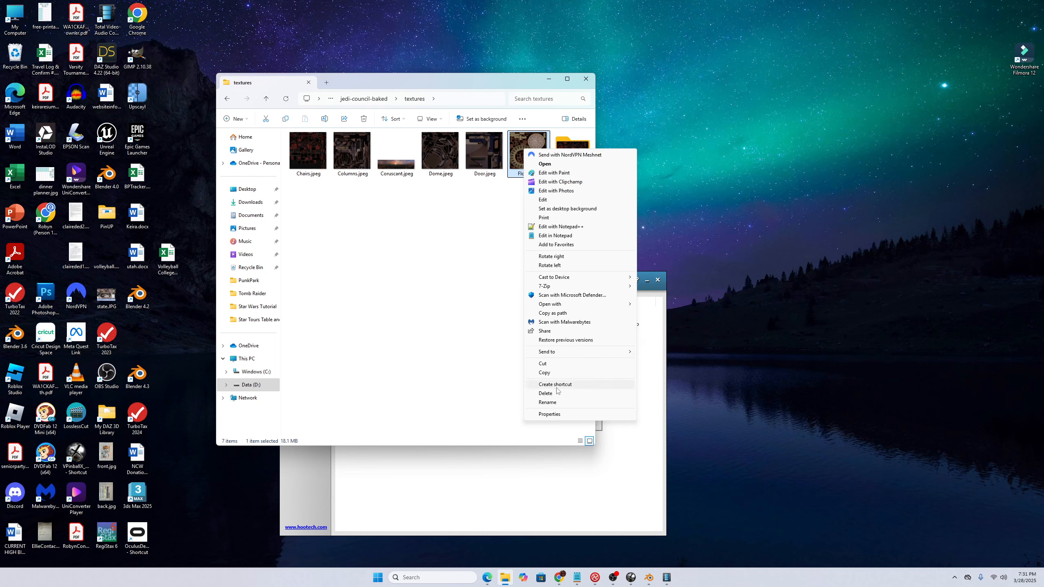
{"action": "left_click", "coordinate": [551, 414]}
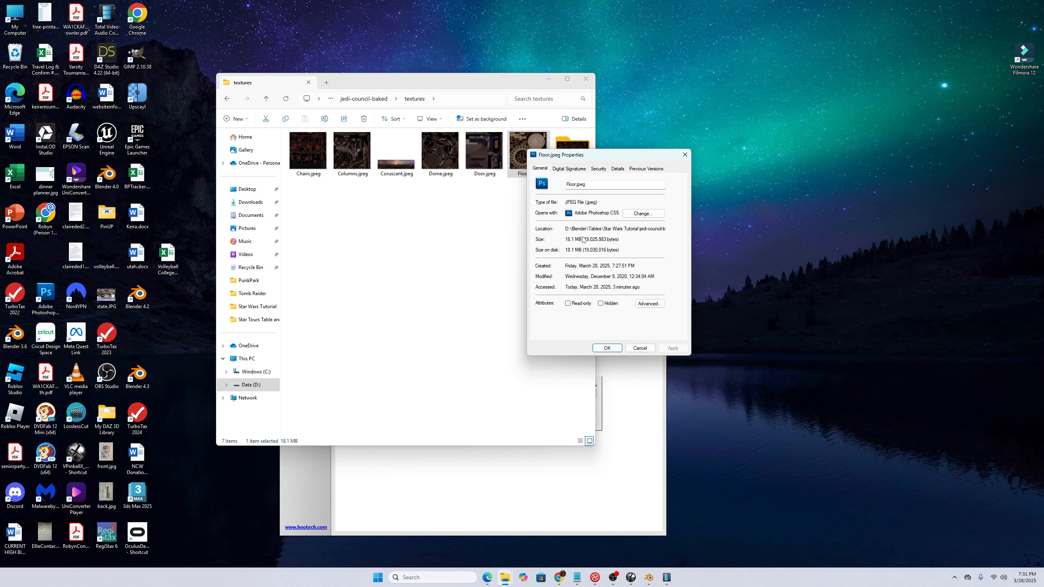
{"action": "left_click", "coordinate": [617, 168]}
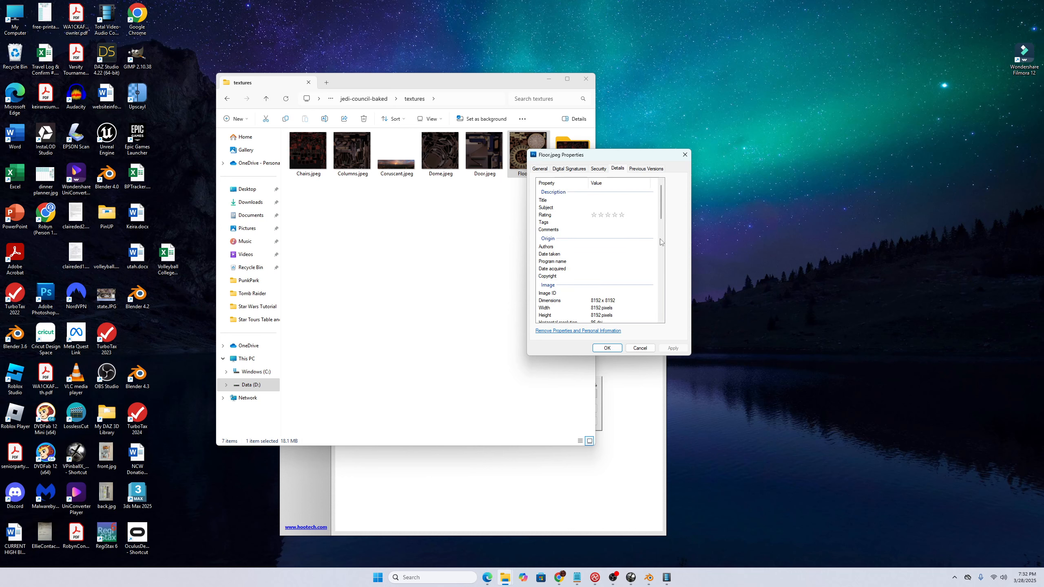
{"action": "left_click", "coordinate": [684, 155]}
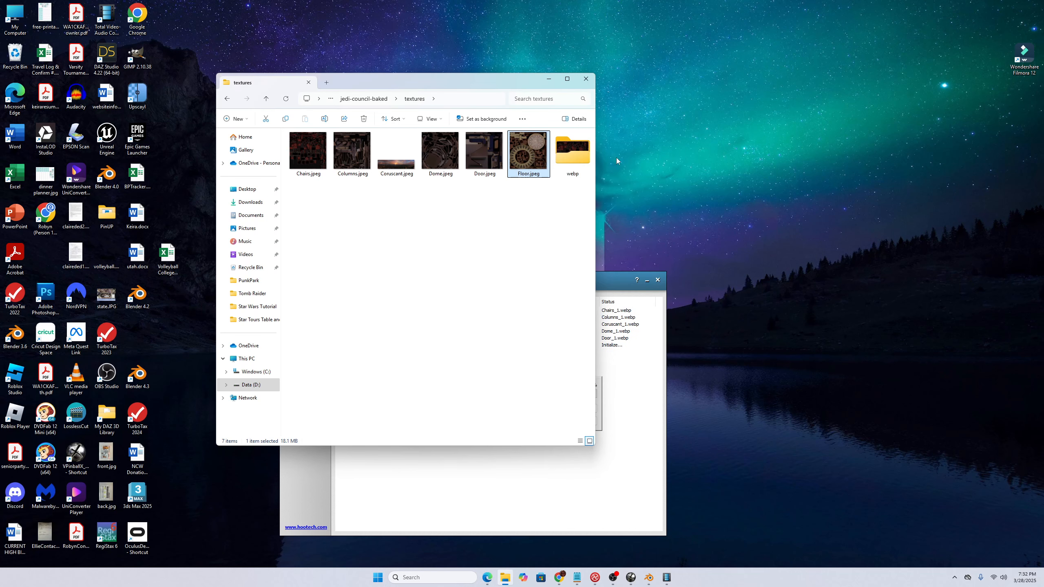
Step: Open the webp output folder and check the file size and details of Floor_1.webp in its properties
{"action": "double_click", "coordinate": [574, 156]}
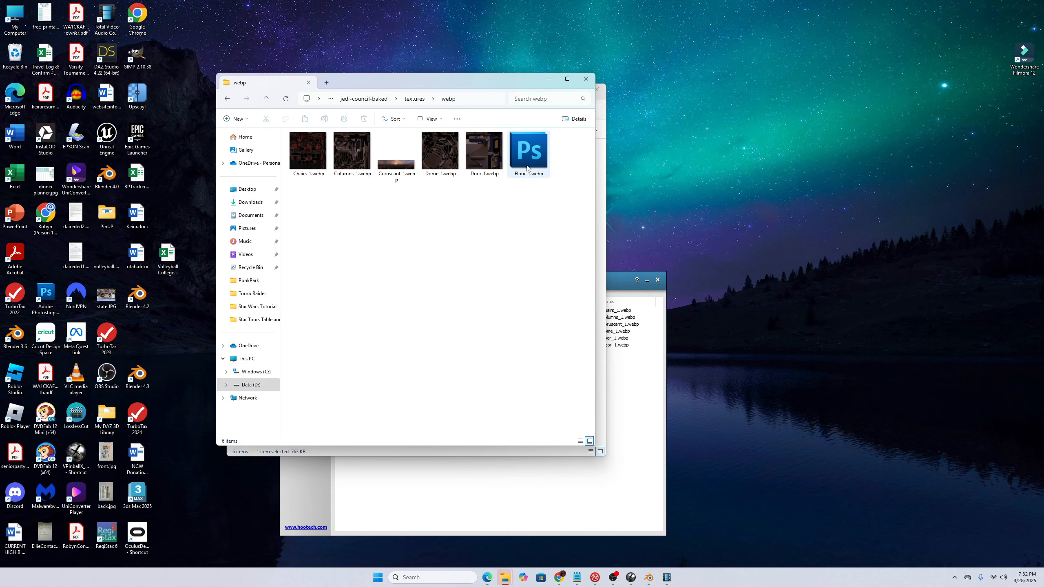
{"action": "left_click", "coordinate": [527, 166]}
{"action": "right_click", "coordinate": [526, 167]}
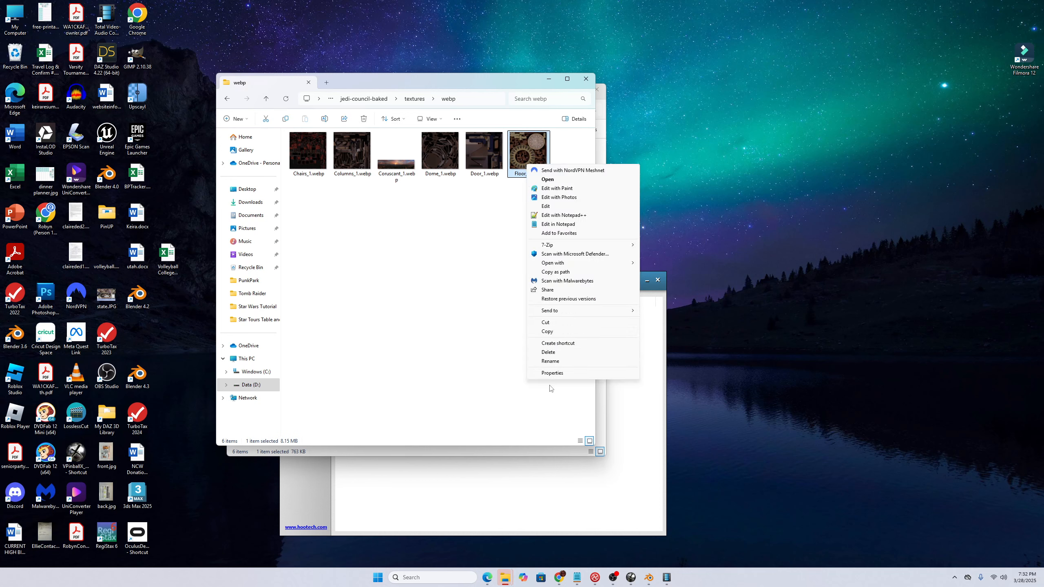
{"action": "left_click", "coordinate": [553, 373]}
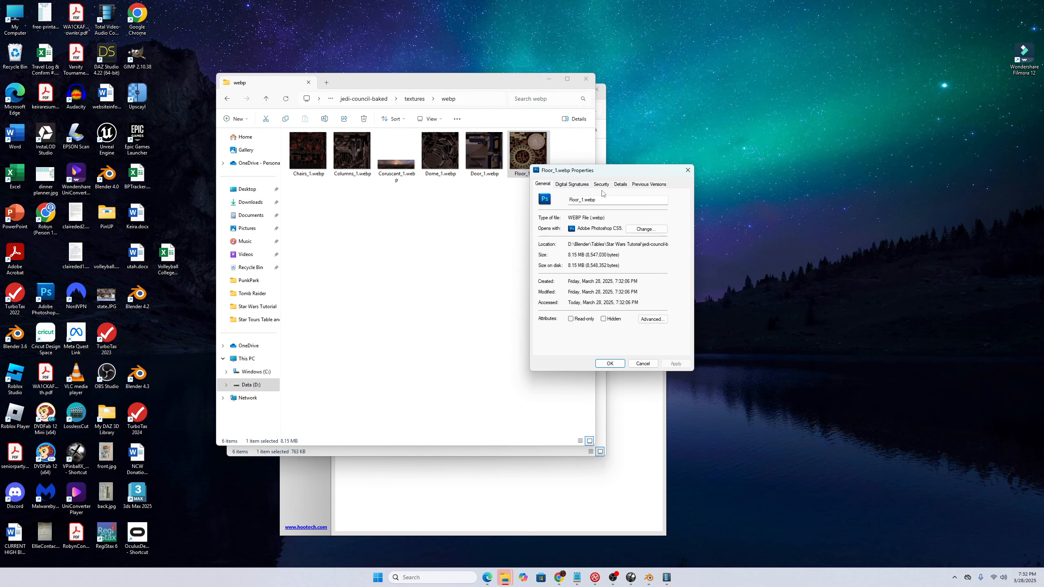
{"action": "left_click", "coordinate": [620, 184]}
{"action": "left_click", "coordinate": [688, 170]}
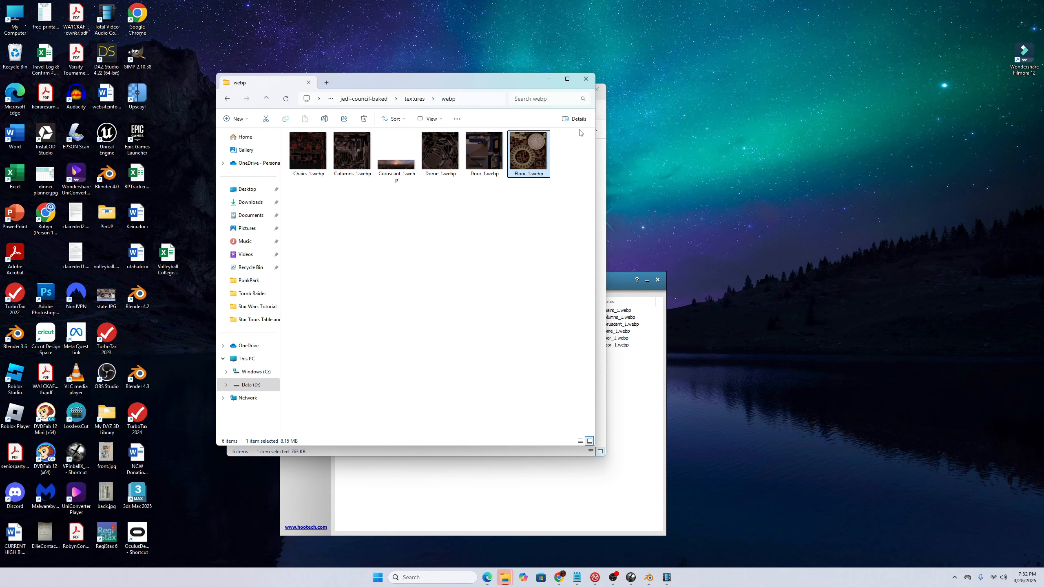
Step: Close the File Explorer windows and Total Video Audio Converter
{"action": "left_click", "coordinate": [414, 99]}
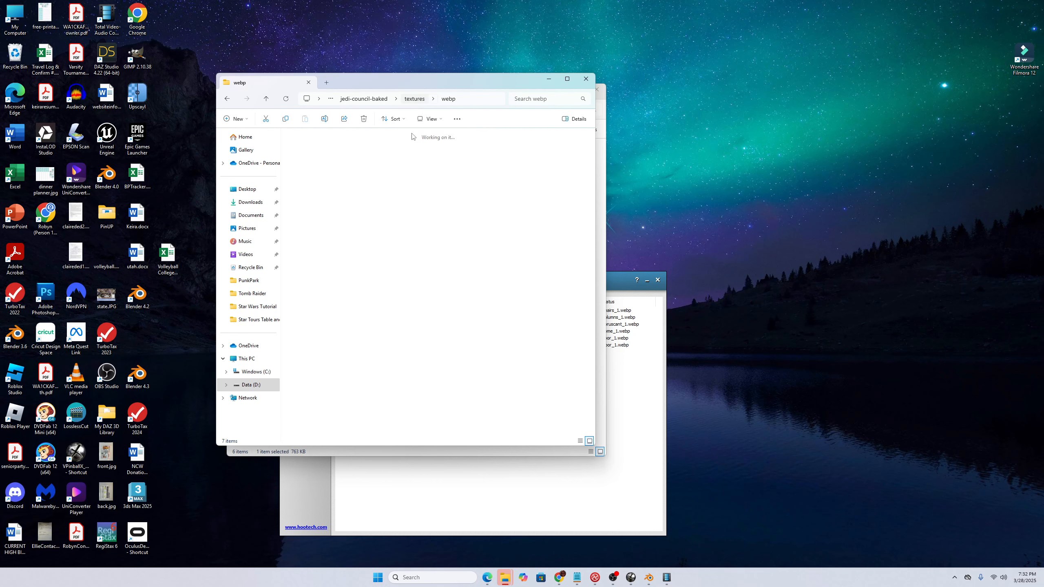
{"action": "left_click", "coordinate": [587, 81]}
{"action": "left_click", "coordinate": [594, 89]}
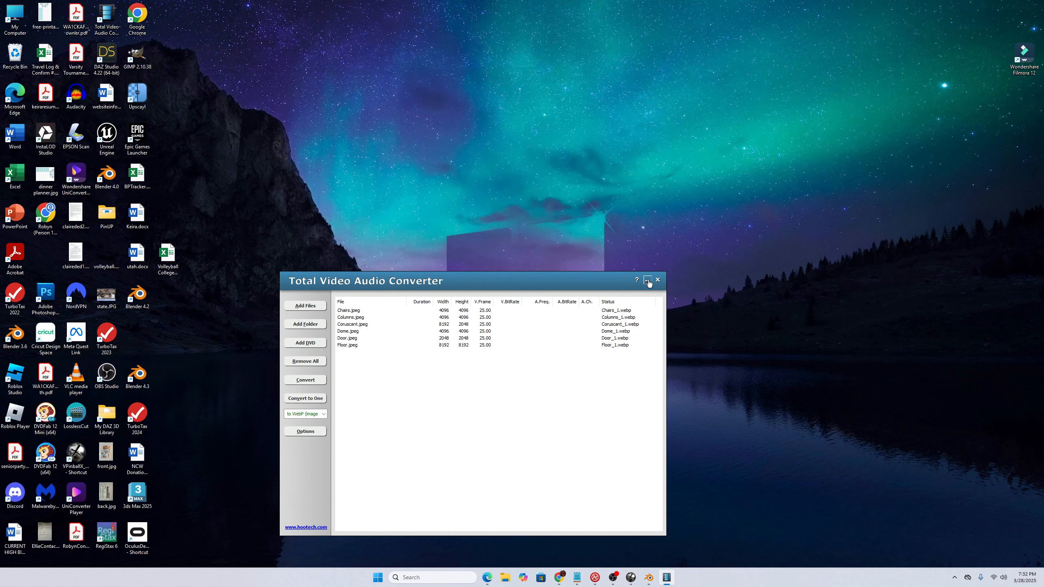
{"action": "left_click", "coordinate": [658, 279]}
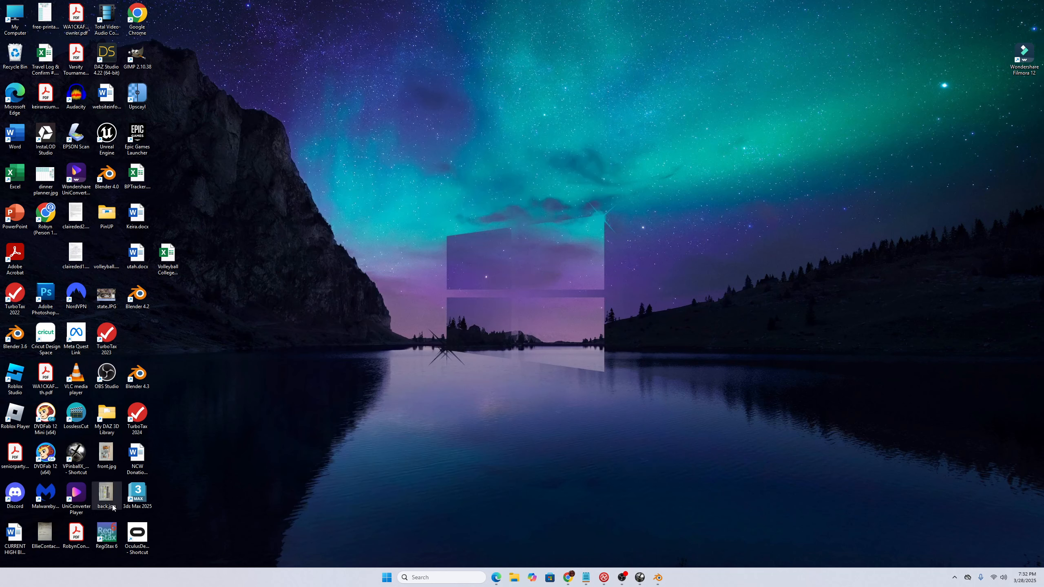
Step: Open Discord, search the VR Pinball Group server for "star wars trilogy" and view the post about the FLEEP conversion
{"action": "double_click", "coordinate": [17, 495]}
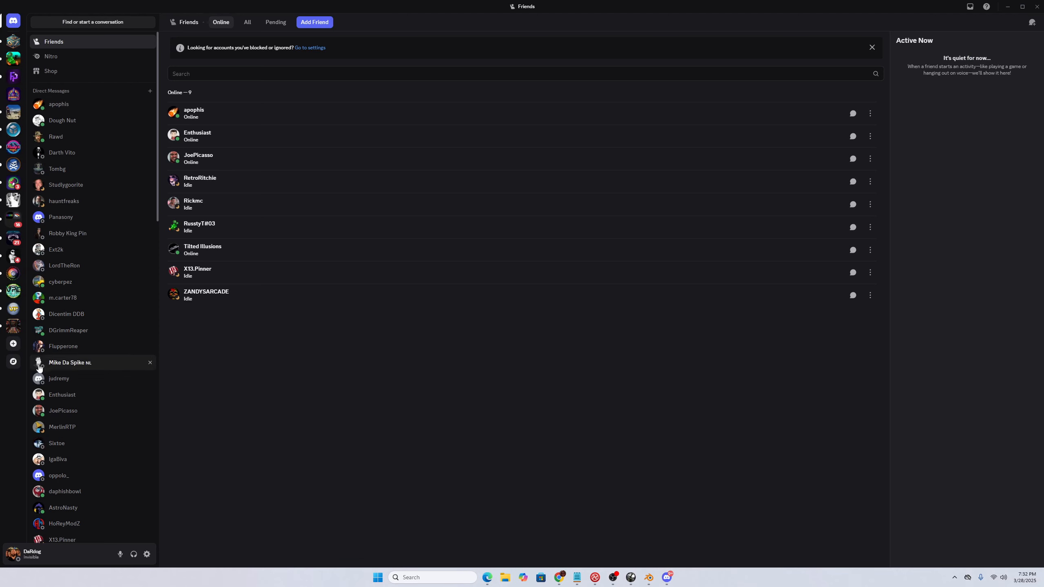
{"action": "left_click", "coordinate": [13, 326]}
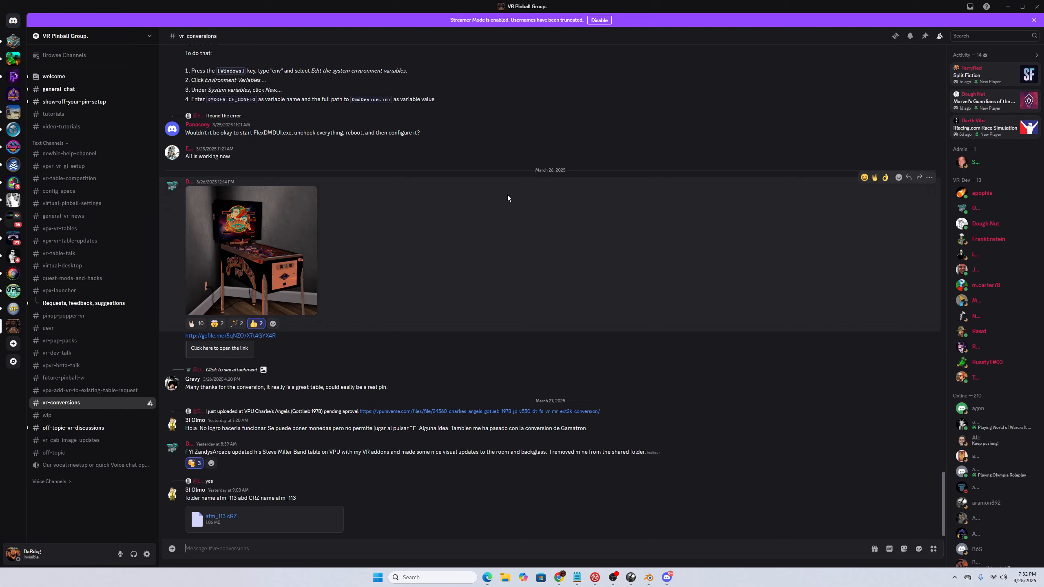
{"action": "left_click", "coordinate": [962, 36]}
{"action": "type", "text": "star ars t"}
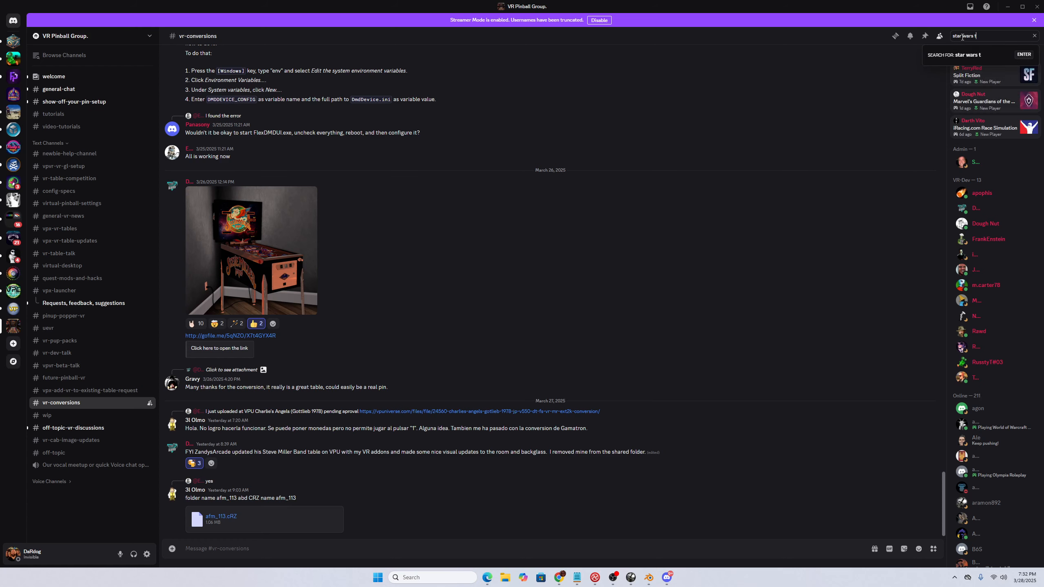
{"action": "type", "text": "logy"}
{"action": "key", "text": "Return"}
{"action": "scroll", "coordinate": [960, 268], "scroll_direction": "down", "scroll_amount": 10}
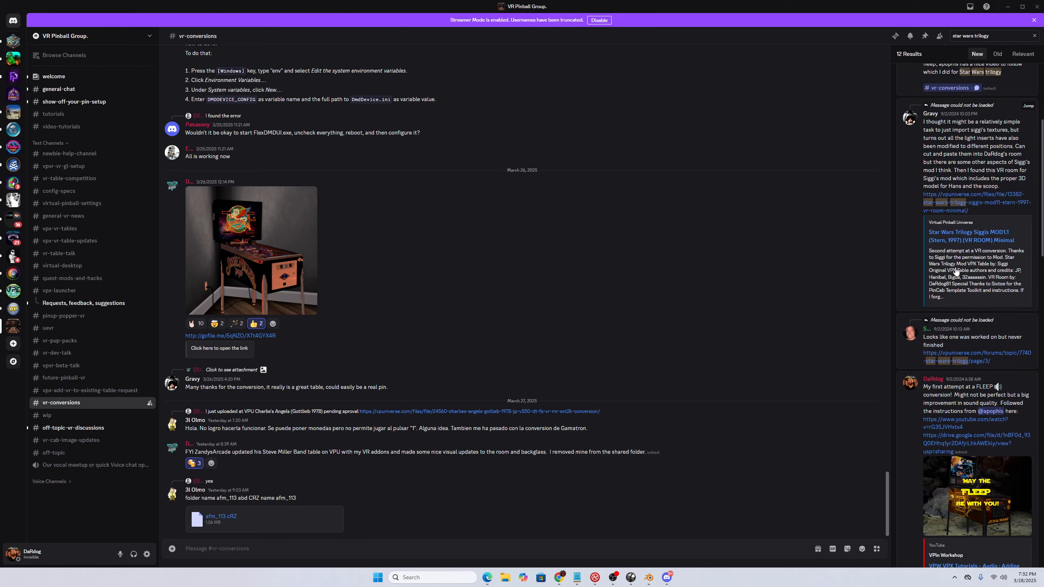
{"action": "left_click", "coordinate": [944, 209]}
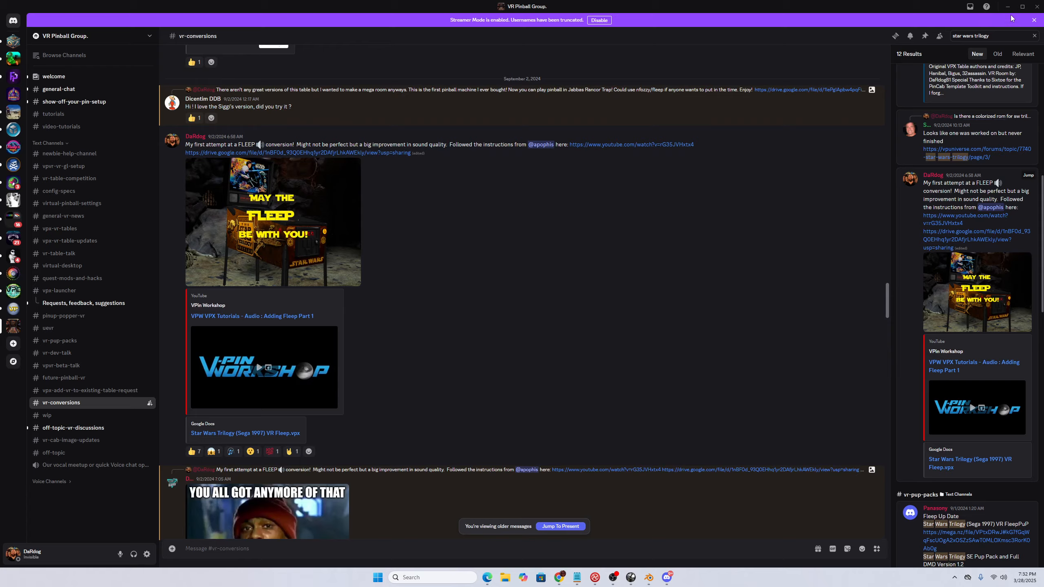
Step: Close the Discord window and quit Discord completely
{"action": "left_click", "coordinate": [1037, 7]}
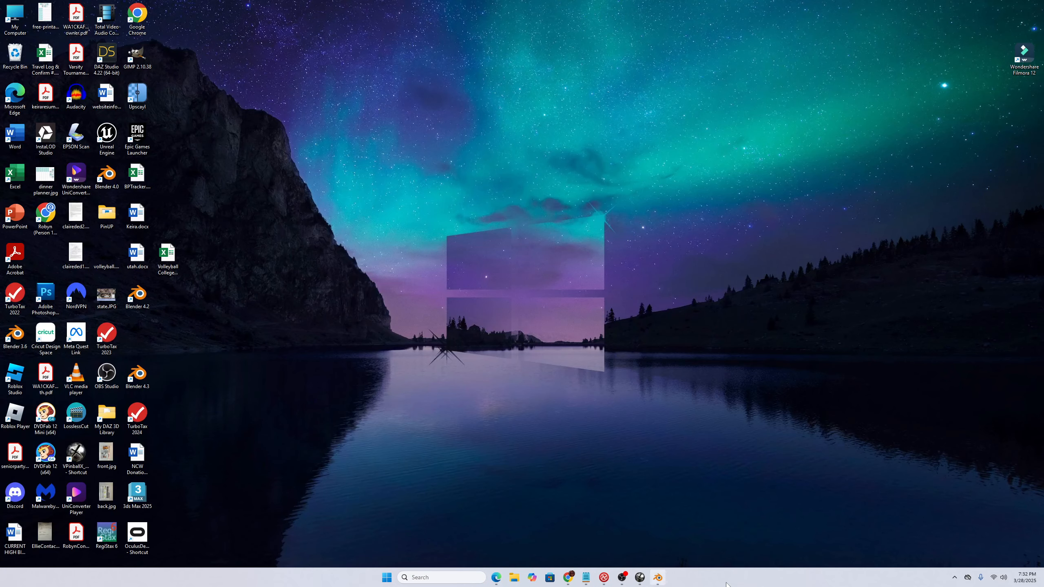
{"action": "left_click", "coordinate": [954, 578]}
{"action": "right_click", "coordinate": [922, 520]}
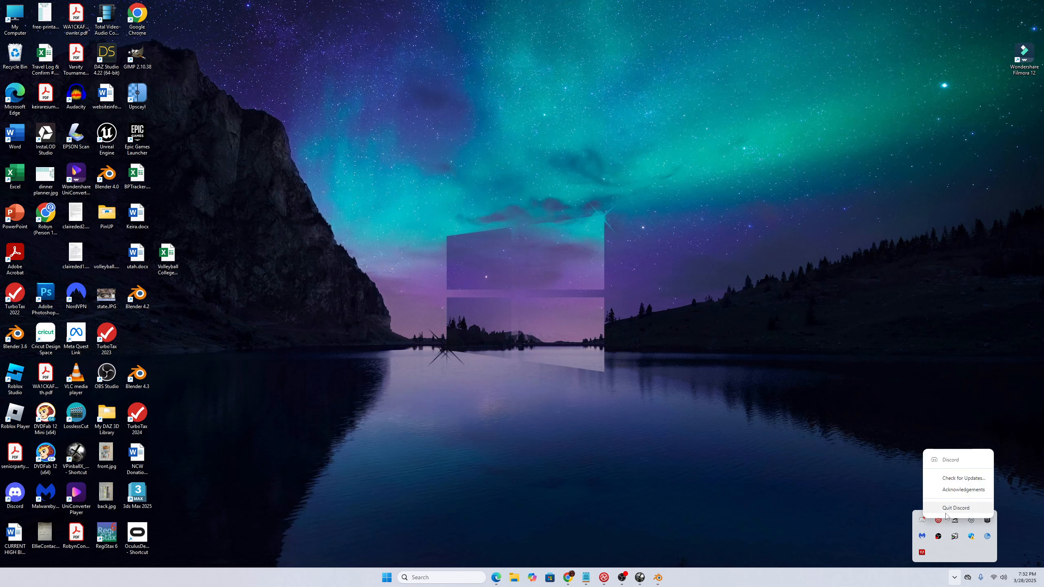
{"action": "left_click", "coordinate": [946, 512]}
Step: Switch to Visual Pinball and open the recent table Star Wars Trilogy (Sega 1997) FLEEP Tutorial Edition.vpx
{"action": "left_click", "coordinate": [639, 578]}
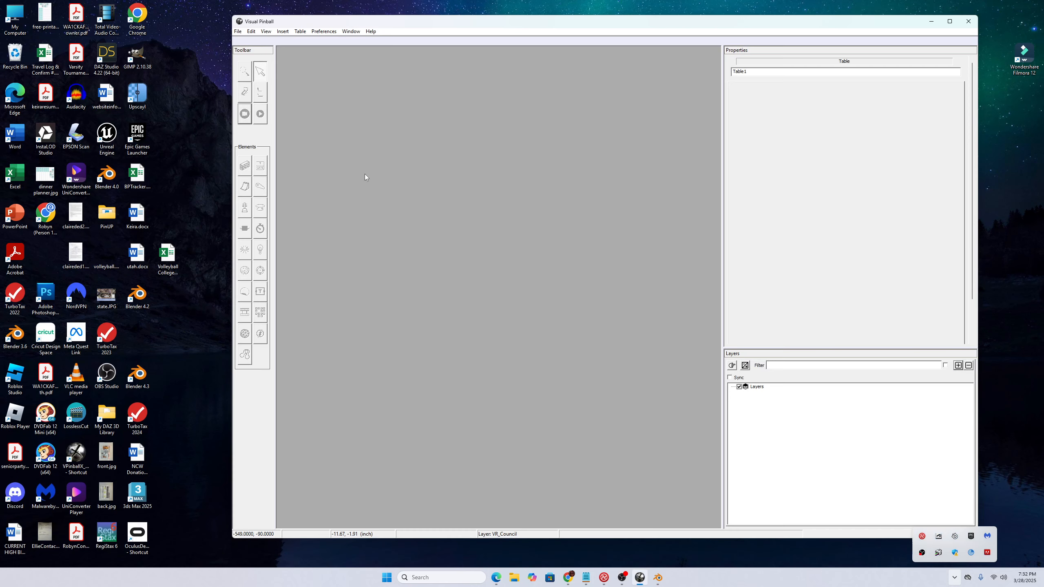
{"action": "left_click", "coordinate": [239, 32]}
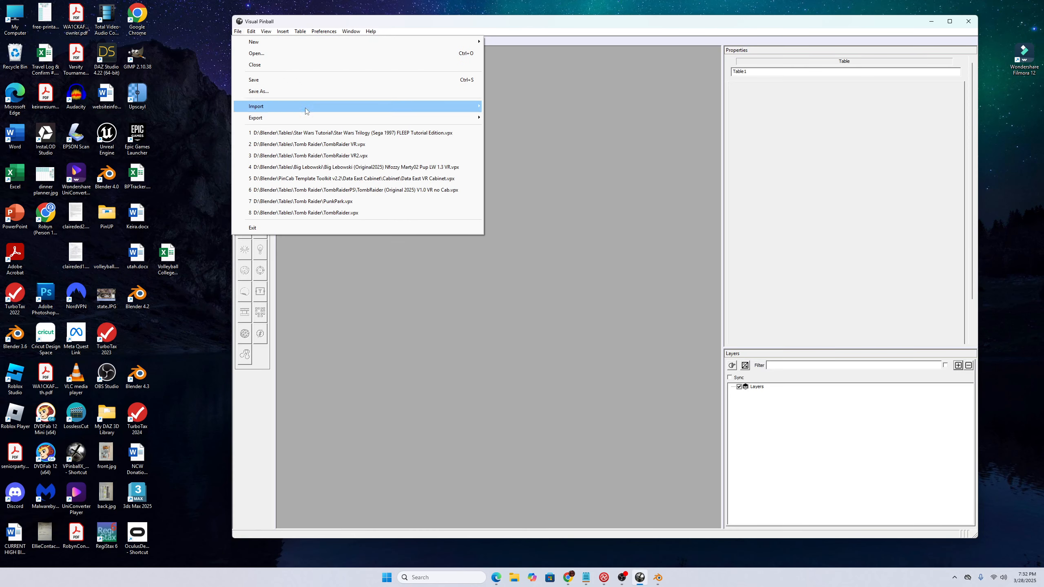
{"action": "left_click", "coordinate": [307, 133]}
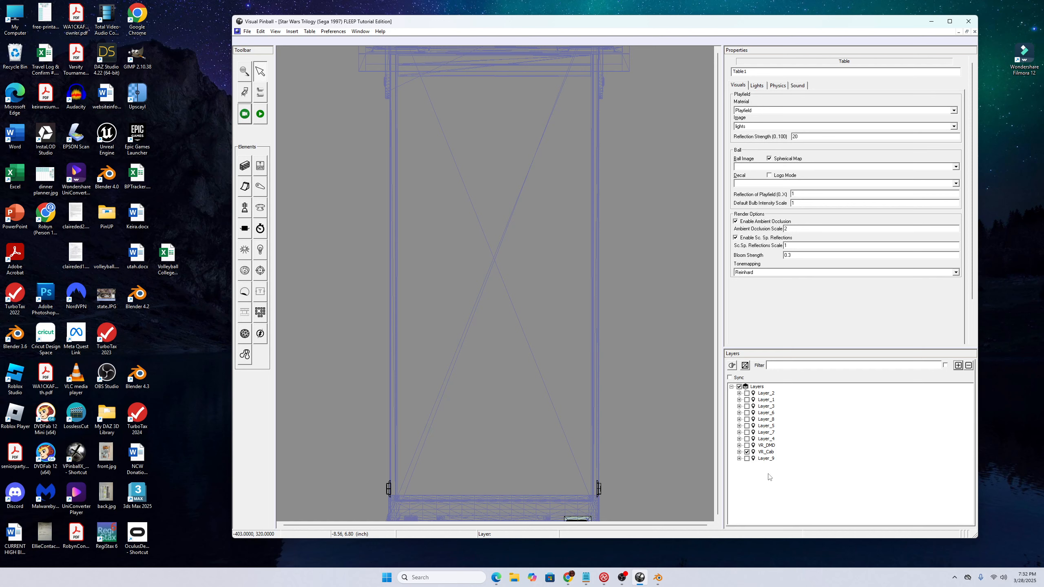
{"action": "scroll", "coordinate": [643, 445], "scroll_direction": "down", "scroll_amount": 4}
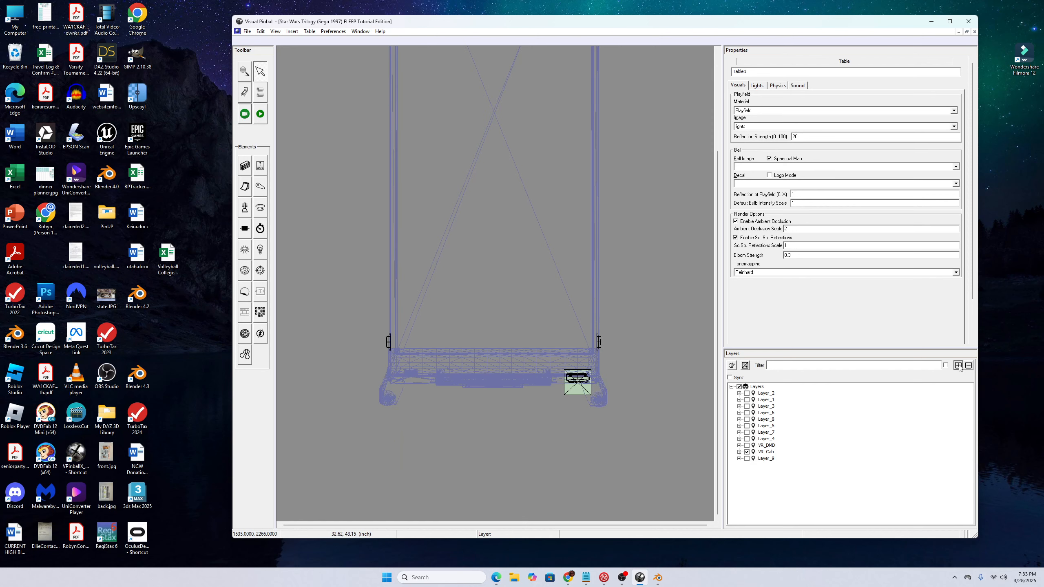
Step: Open the Image Manager, start an image import and browse to the webp folder inside textures
{"action": "left_click", "coordinate": [309, 32]}
{"action": "left_click", "coordinate": [353, 102]}
{"action": "left_click", "coordinate": [558, 157]}
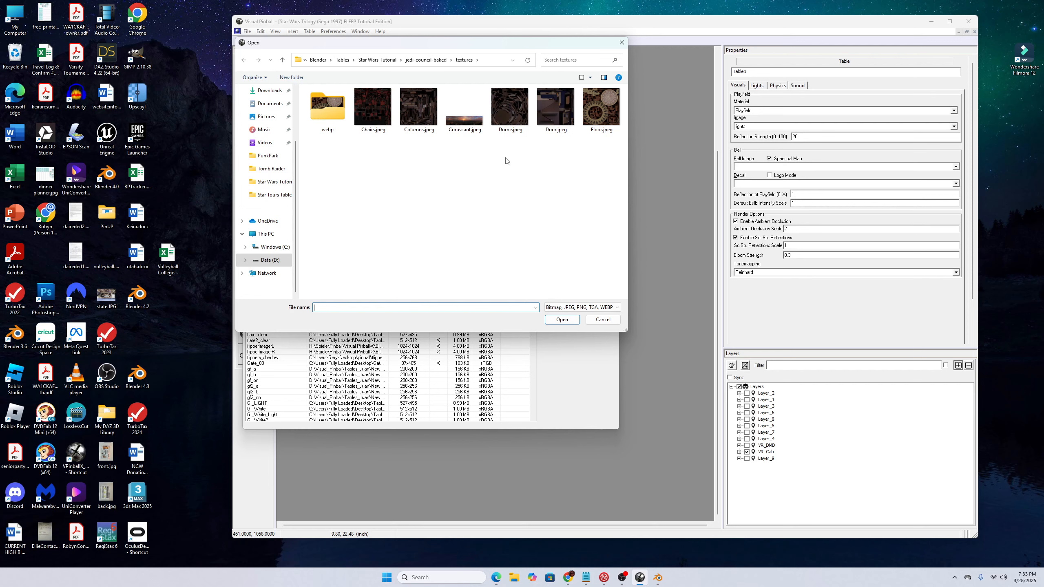
{"action": "double_click", "coordinate": [328, 107]}
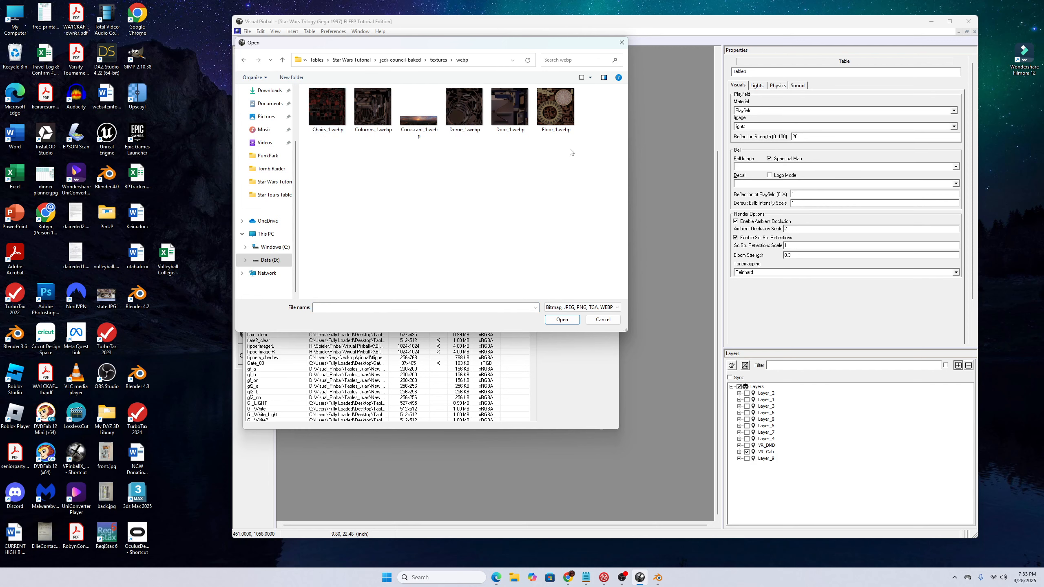
Step: Rename Chairs_1.webp as VR_Chairs_1.webp in the import file browser
{"action": "left_click_drag", "start_coordinate": [573, 148], "coordinate": [326, 121]}
{"action": "left_click", "coordinate": [314, 131]}
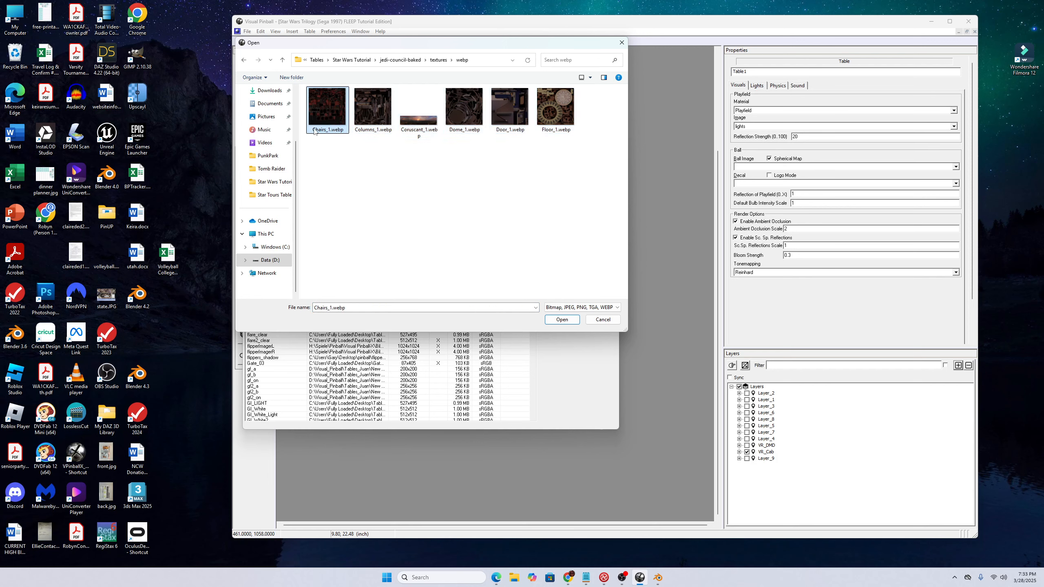
{"action": "left_click", "coordinate": [314, 131]}
{"action": "type", "text": "VR_"}
{"action": "key", "text": "Return"}
Step: Rename Columns_1.webp as VR_Columns_1.webp
{"action": "left_click", "coordinate": [327, 119]}
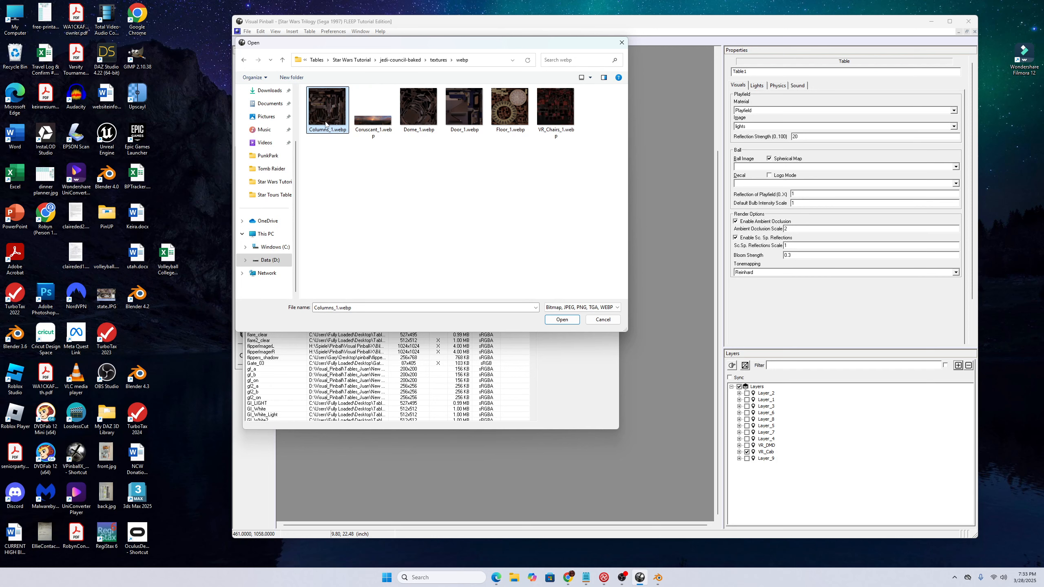
{"action": "left_click", "coordinate": [322, 131]}
{"action": "key", "text": "Home"}
{"action": "type", "text": "VR_"}
{"action": "key", "text": "Return"}
Step: Rename Coruscant_1.webp as VR_Coruscant_1.webp in the import file browser
{"action": "left_click", "coordinate": [336, 131]}
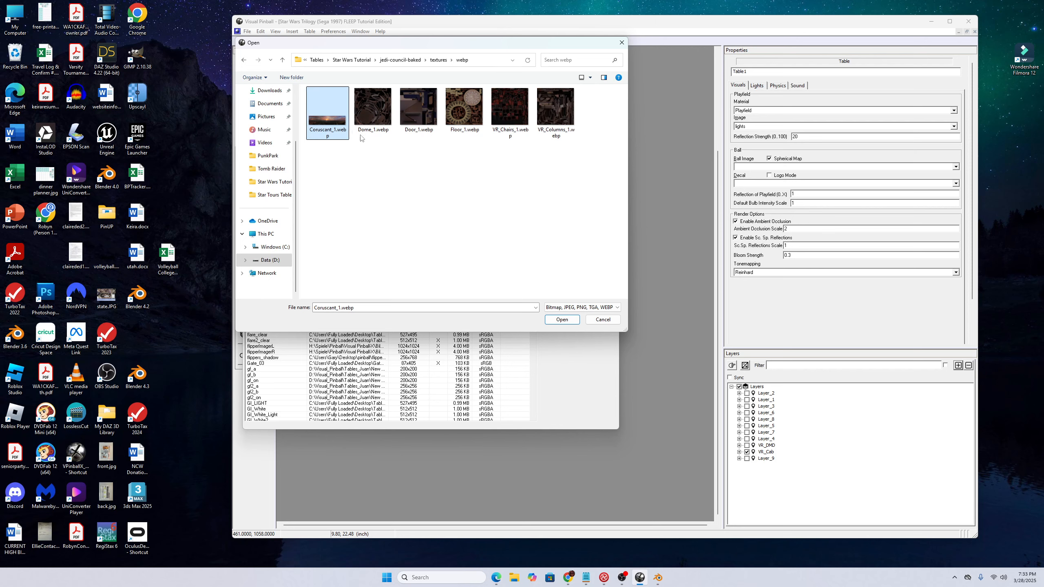
{"action": "left_click", "coordinate": [327, 131]}
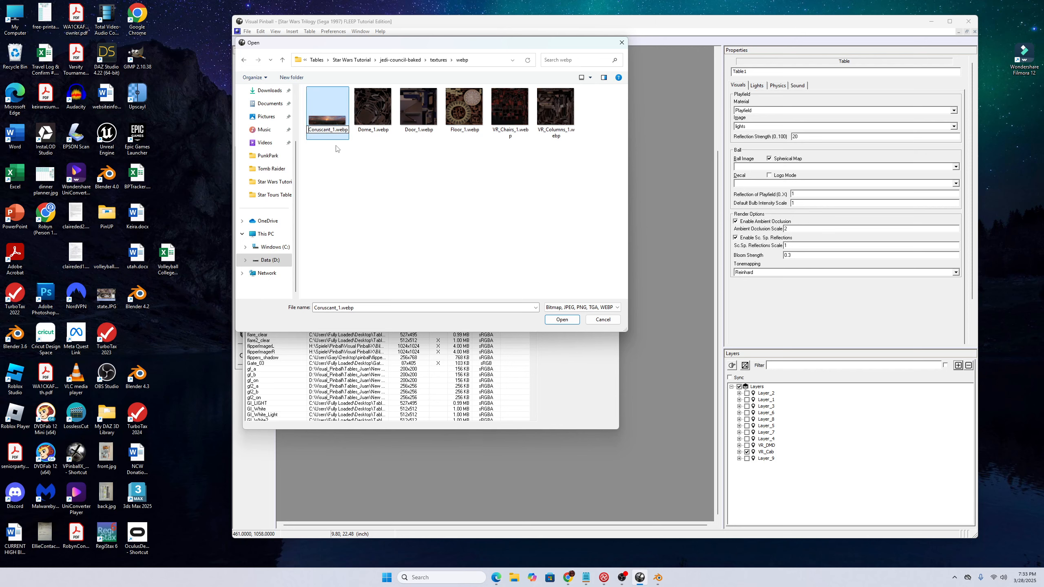
{"action": "key", "text": "Home"}
{"action": "type", "text": "VR_"}
{"action": "key", "text": "Return"}
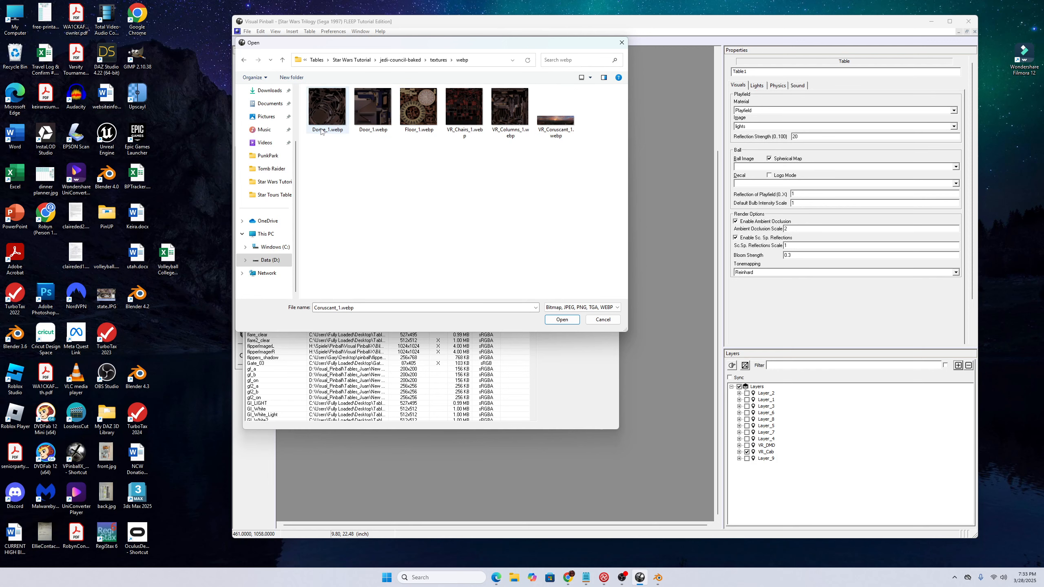
Step: Rename Dome_1.webp as VR_Dome_1.webp
{"action": "left_click", "coordinate": [319, 131]}
{"action": "left_click", "coordinate": [320, 131]}
{"action": "key", "text": "Home"}
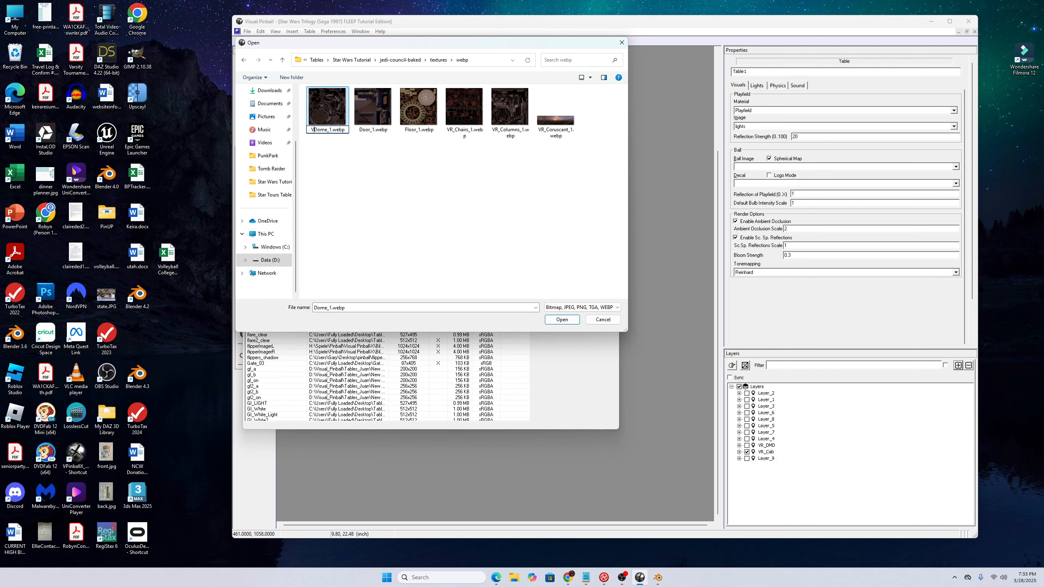
{"action": "type", "text": "VR_"}
{"action": "key", "text": "Return"}
Step: Rename Door_1.webp as VR_Door_1.webp
{"action": "left_click", "coordinate": [318, 131]}
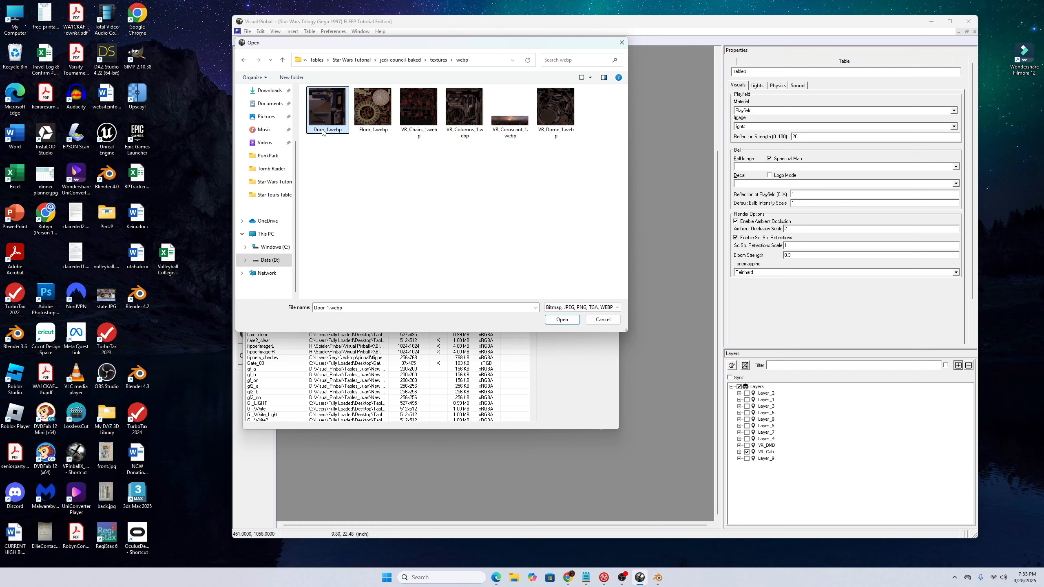
{"action": "left_click", "coordinate": [318, 131]}
{"action": "key", "text": "Home"}
{"action": "type", "text": "VR_"}
{"action": "key", "text": "Return"}
Step: Rename Floor_1.webp as VR_Floor_1.webp
{"action": "left_click", "coordinate": [321, 133]}
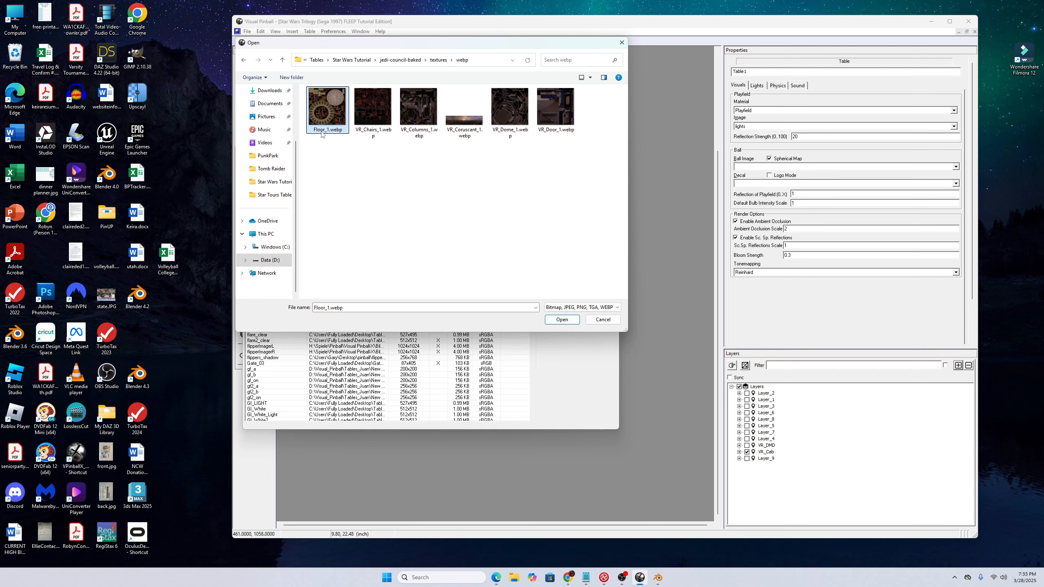
{"action": "left_click", "coordinate": [320, 133]}
{"action": "key", "text": "Home"}
{"action": "type", "text": "VR_"}
{"action": "key", "text": "Return"}
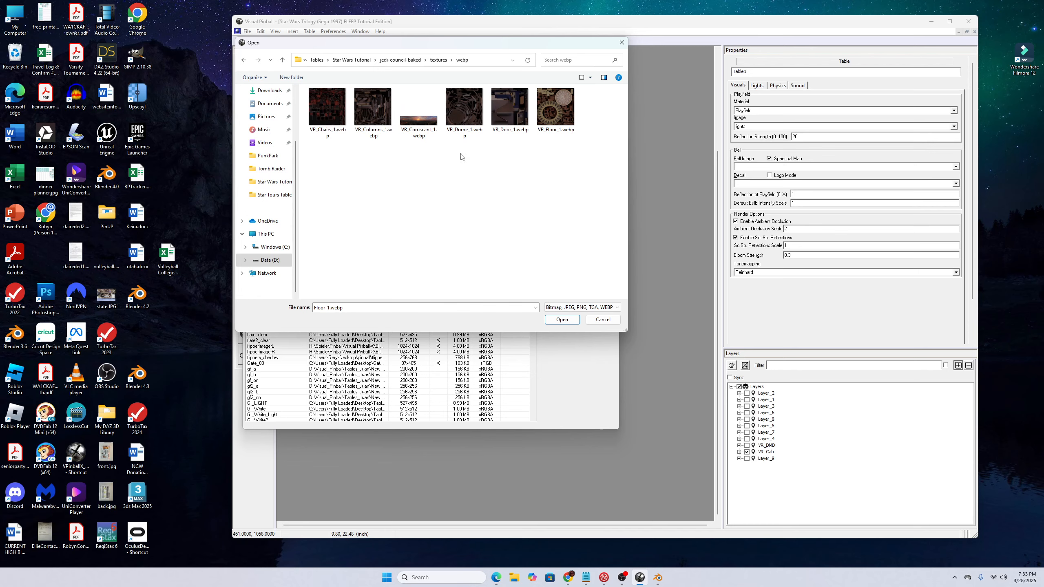
Step: Import all six VR_ WebP textures into the table's images and close the Image Manager
{"action": "left_click_drag", "start_coordinate": [582, 169], "coordinate": [306, 88]}
{"action": "left_click", "coordinate": [562, 319]}
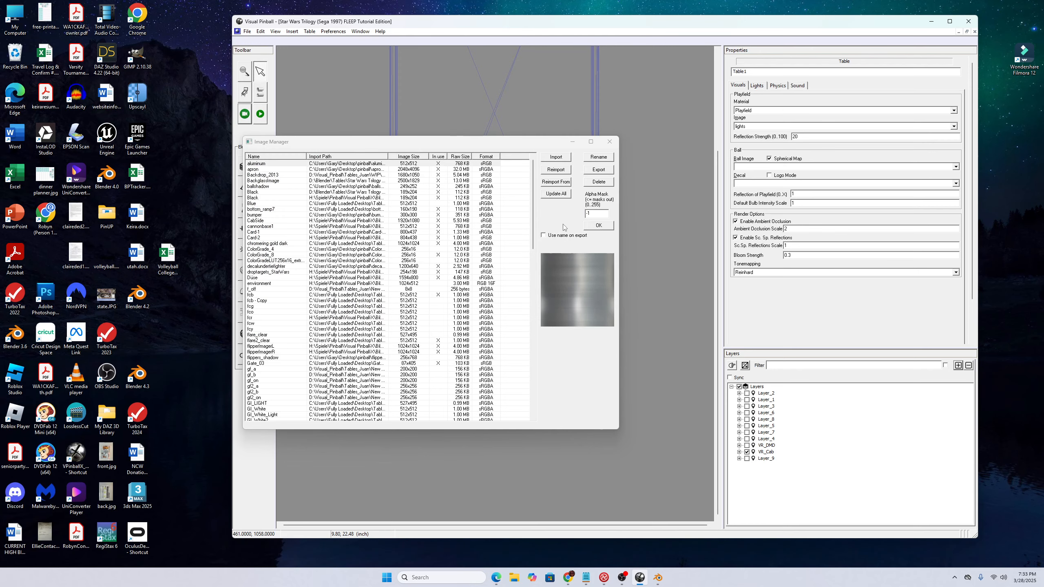
{"action": "left_click", "coordinate": [598, 226]}
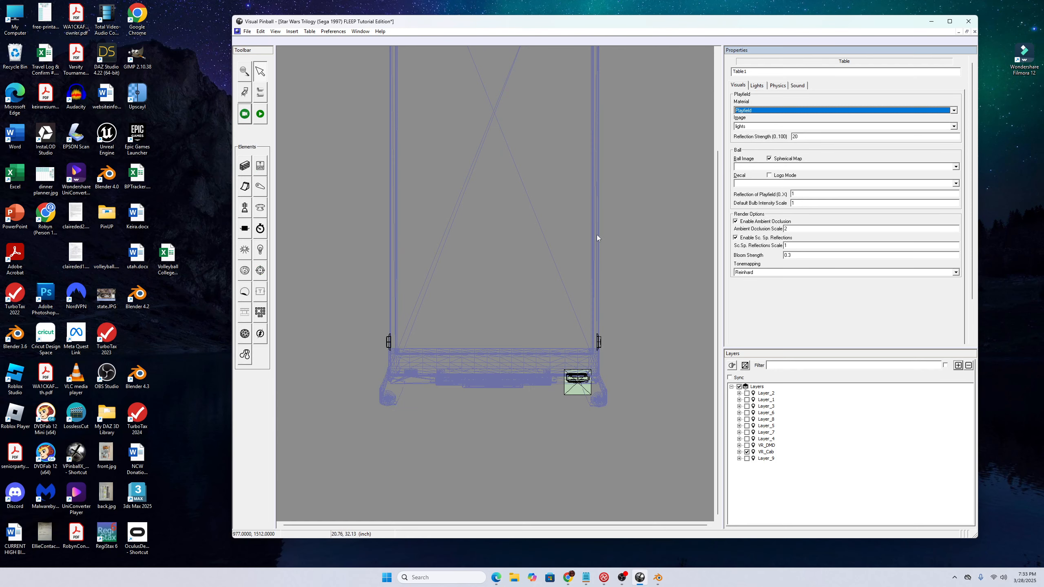
Step: Add a new layer to the table and name it VR_Council
{"action": "left_click", "coordinate": [958, 365]}
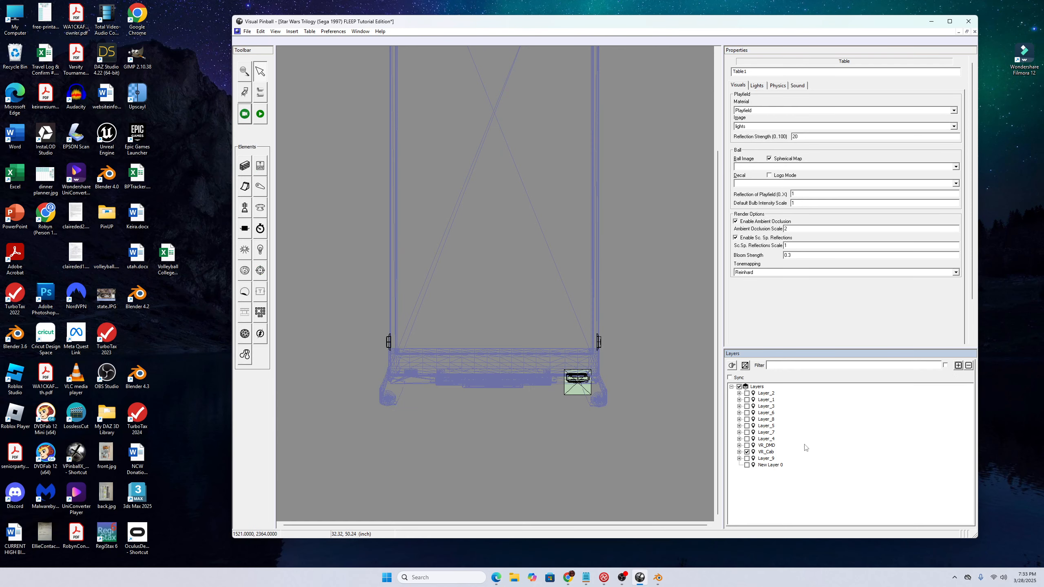
{"action": "left_click", "coordinate": [772, 465]}
{"action": "type", "text": "VR_Council"}
{"action": "key", "text": "Return"}
Step: Insert a primitive object in the empty area below the cabinet front and name it VR_Mega001
{"action": "left_click", "coordinate": [308, 32]}
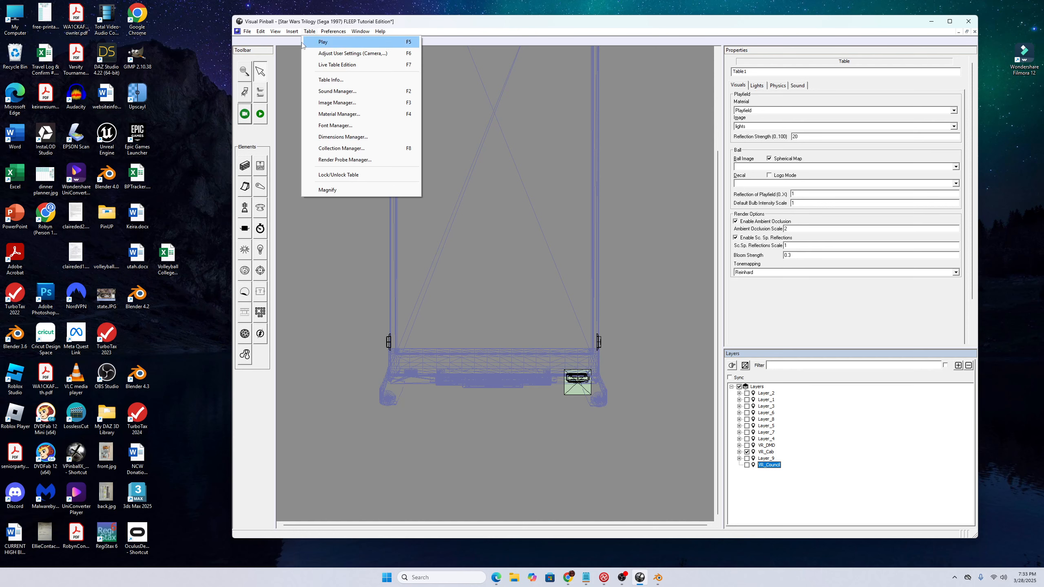
{"action": "mouse_move", "coordinate": [292, 31]}
{"action": "left_click", "coordinate": [308, 236]}
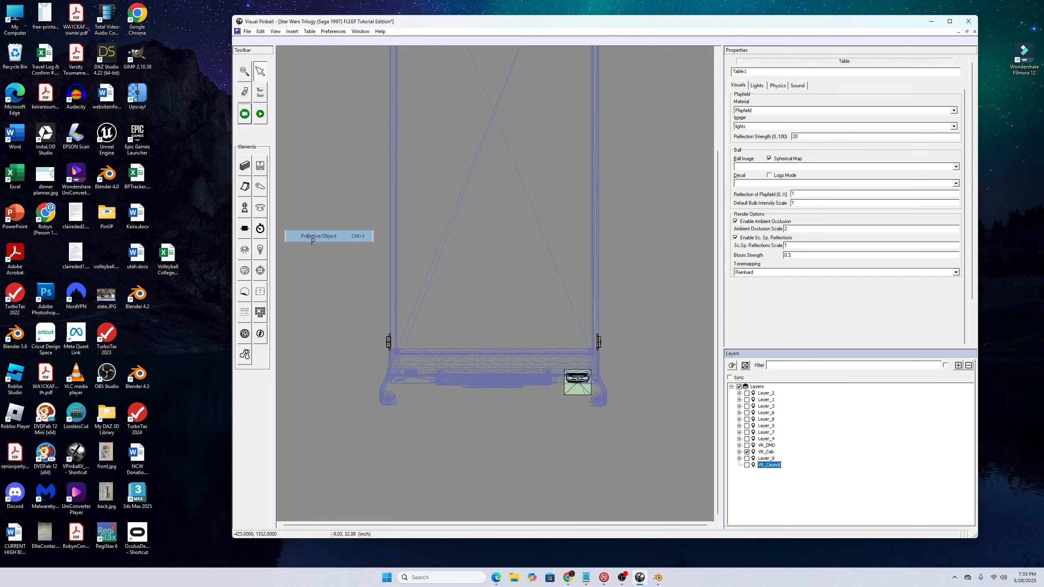
{"action": "left_click", "coordinate": [498, 448]}
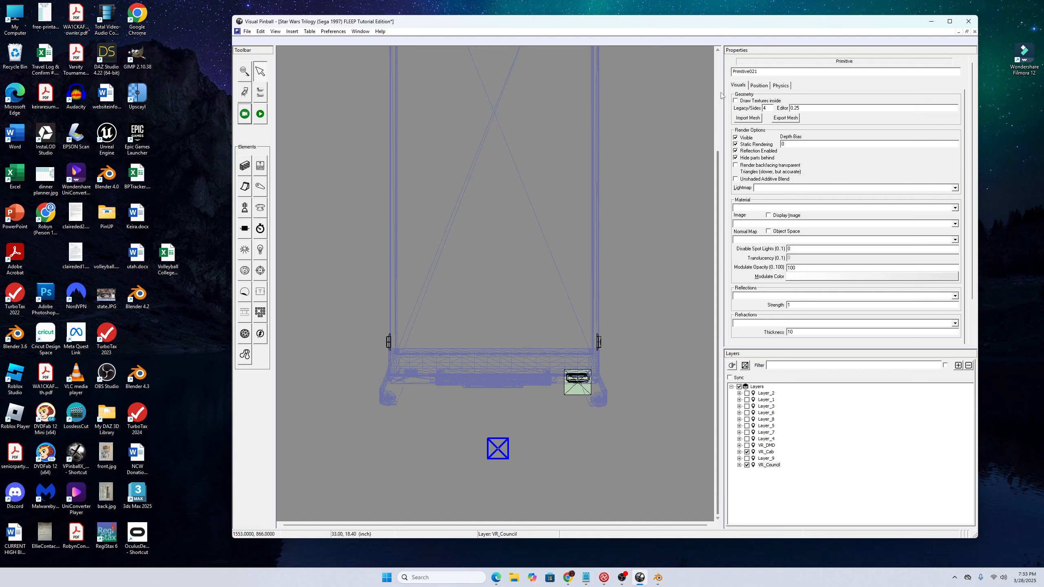
{"action": "left_click_drag", "start_coordinate": [762, 72], "coordinate": [689, 64]}
{"action": "type", "text": "VR_Mega001"}
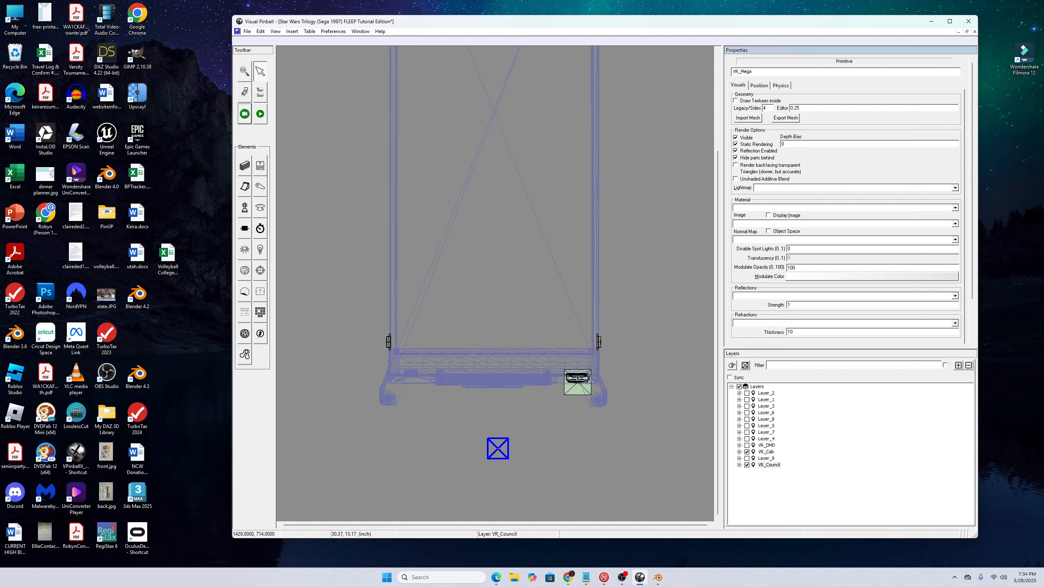
Step: Disable static rendering and reflection for VR_Mega001 and assign it the _noXtraShadinglight material
{"action": "left_click", "coordinate": [756, 146]}
{"action": "left_click", "coordinate": [749, 152]}
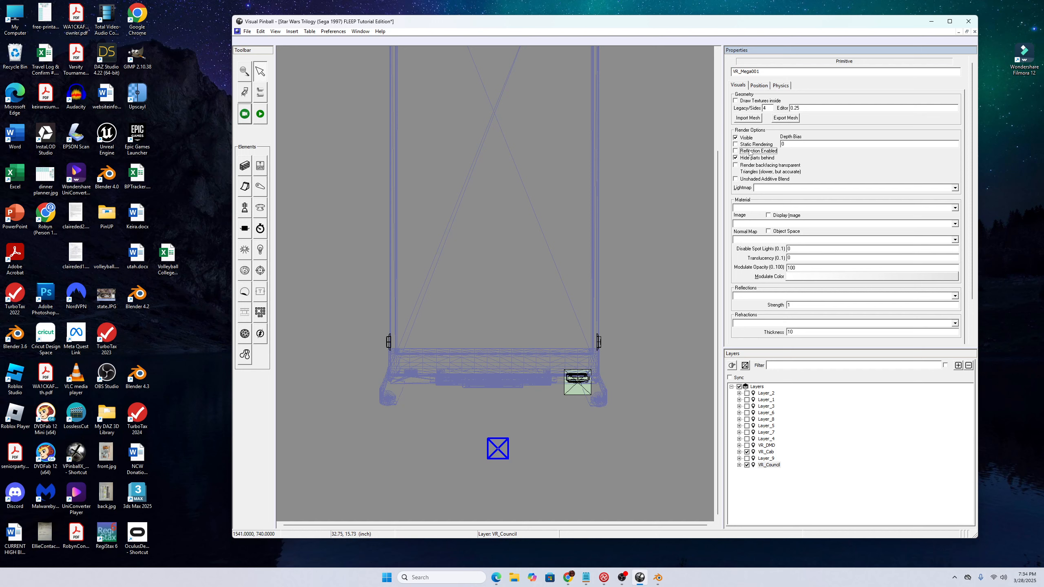
{"action": "left_click", "coordinate": [760, 208]}
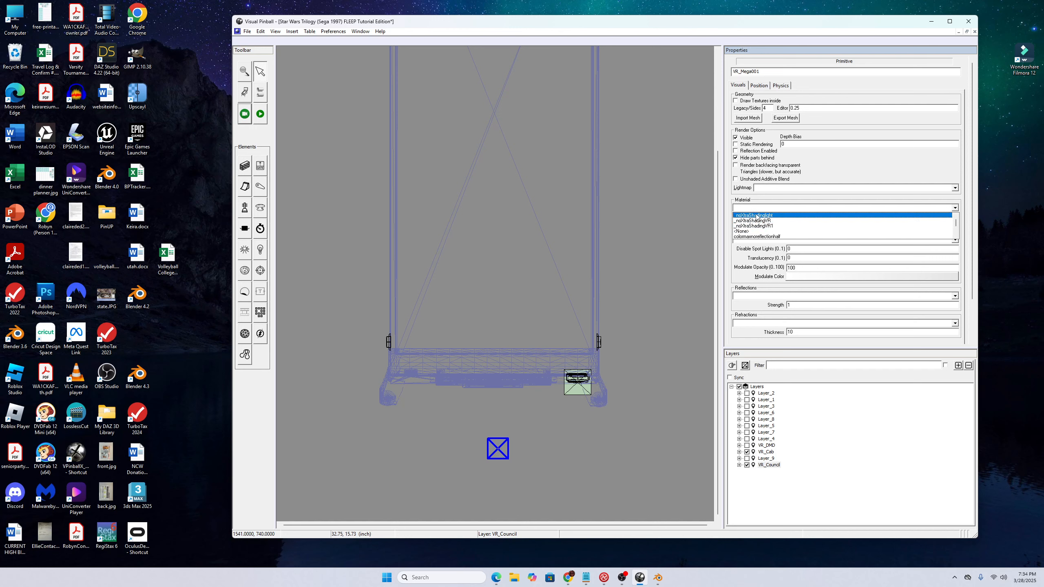
{"action": "left_click", "coordinate": [756, 216]}
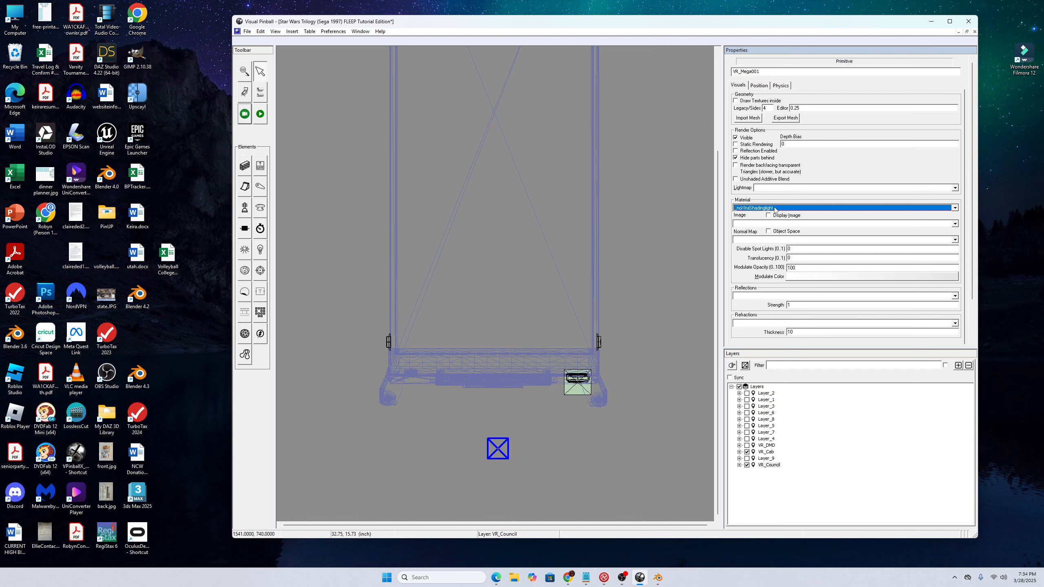
{"action": "left_click", "coordinate": [312, 33]}
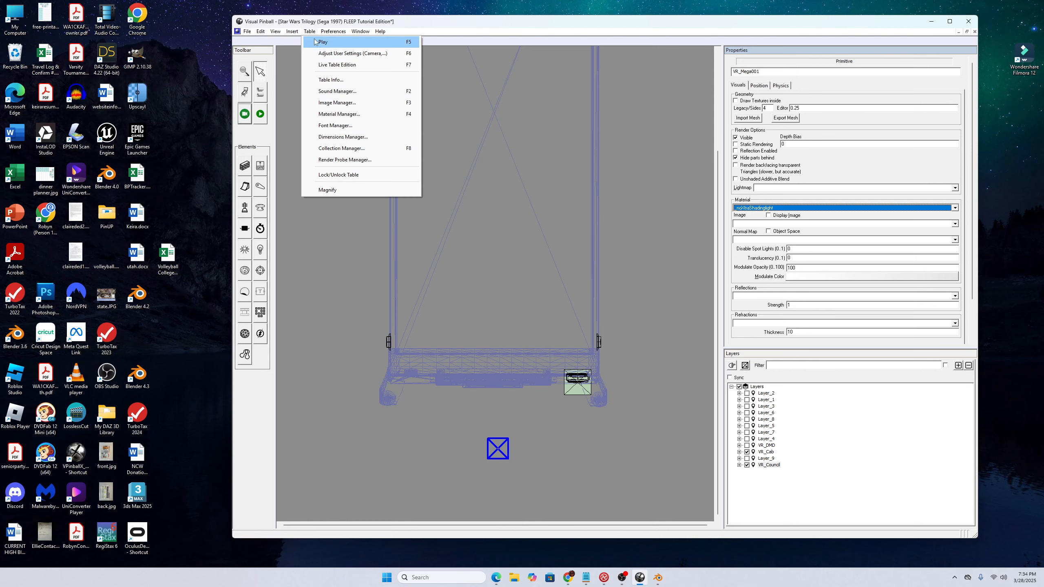
{"action": "left_click", "coordinate": [333, 115]}
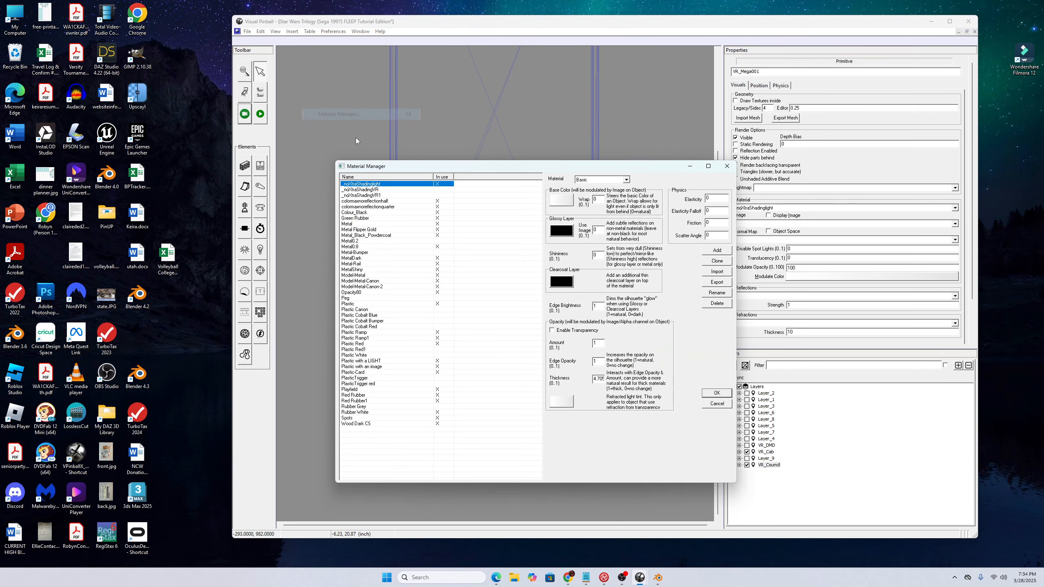
{"action": "left_click", "coordinate": [717, 282]}
{"action": "left_click", "coordinate": [622, 43]}
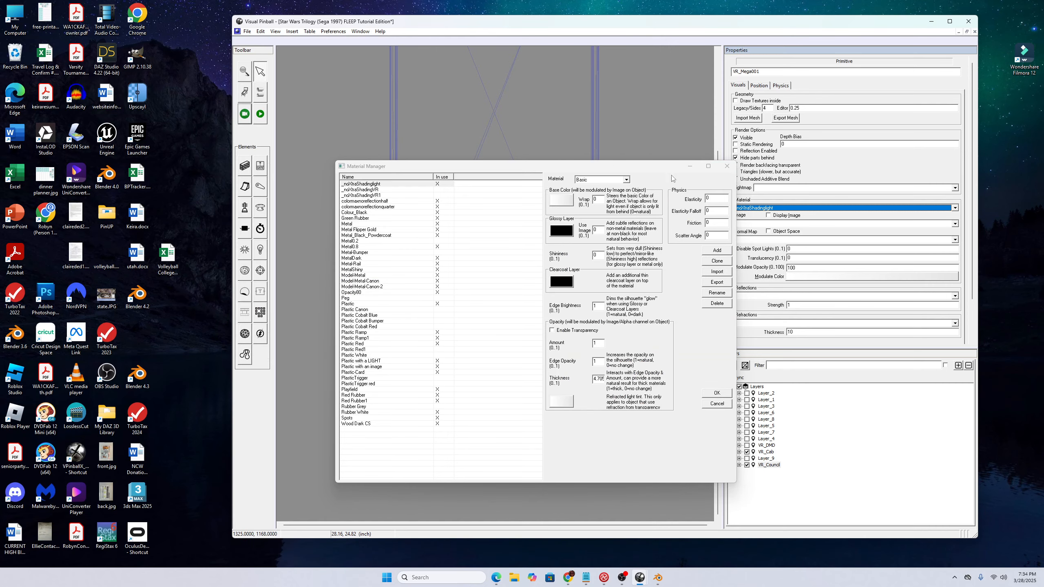
{"action": "left_click", "coordinate": [717, 271]}
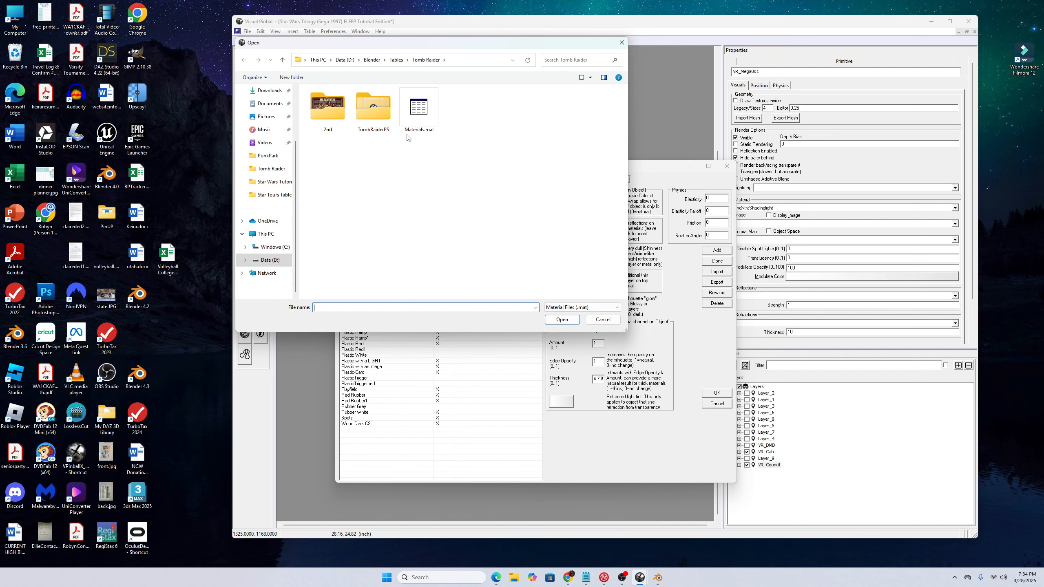
{"action": "left_click", "coordinate": [604, 320]}
{"action": "left_click", "coordinate": [726, 166]}
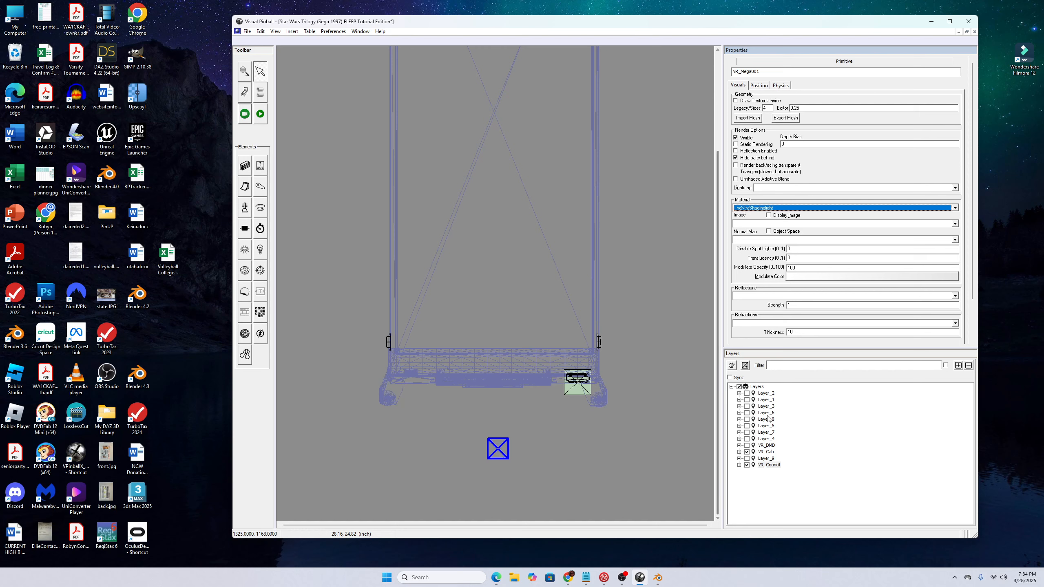
Step: Set VR_Mega001's RotX to 96 and make it a never-collidable toy in its physics settings
{"action": "left_click", "coordinate": [758, 86]}
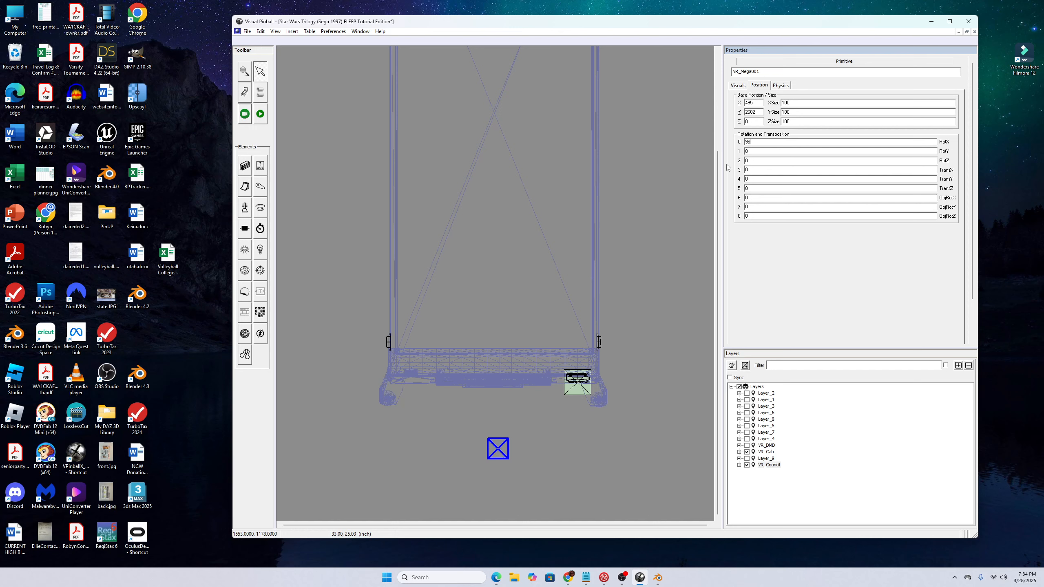
{"action": "left_click", "coordinate": [779, 86]}
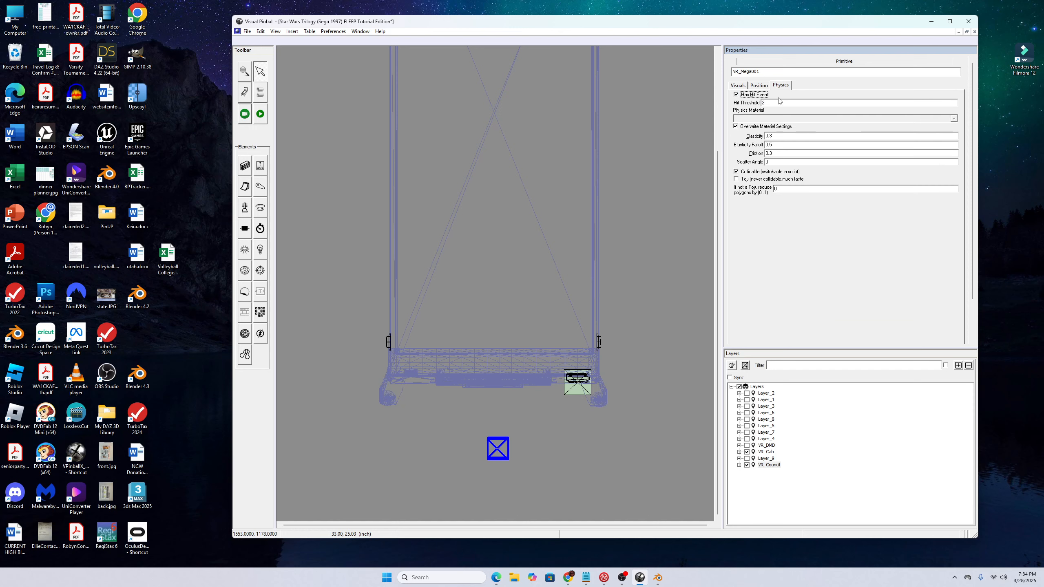
{"action": "left_click", "coordinate": [751, 180]}
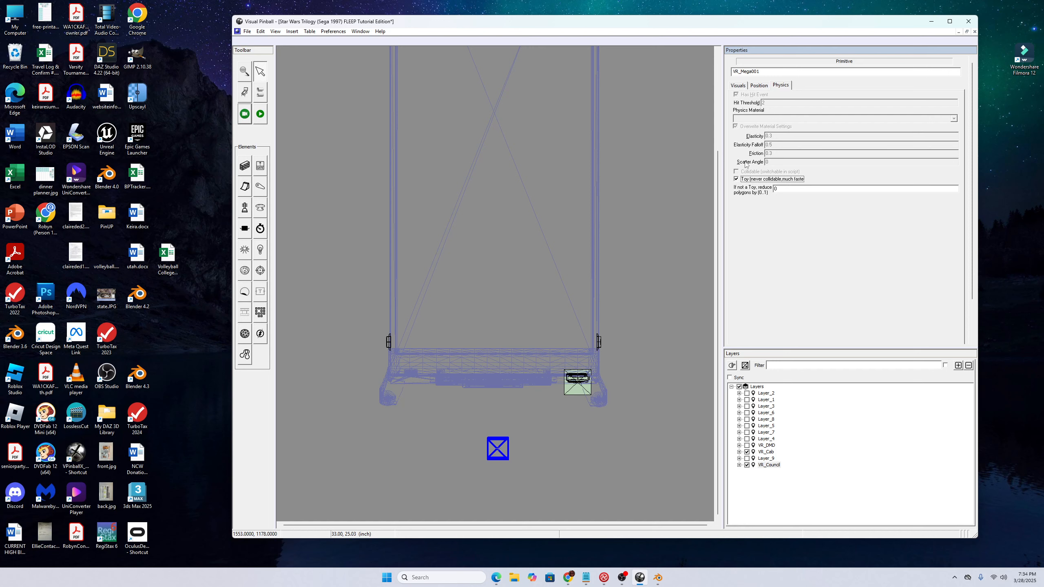
{"action": "left_click", "coordinate": [759, 86]}
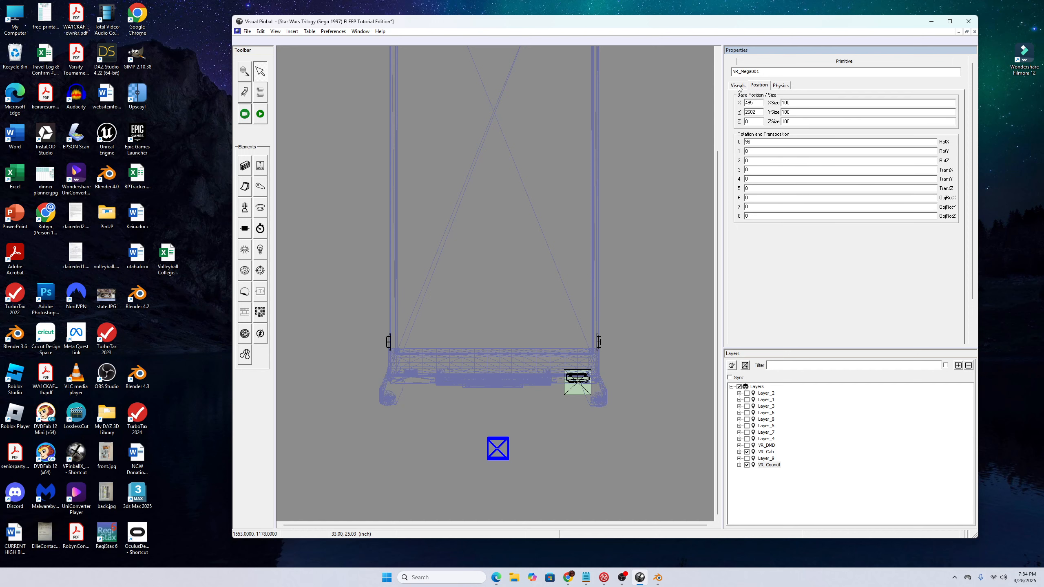
{"action": "left_click", "coordinate": [738, 86]}
Step: Copy VR_Mega001 within the VR_Council layer and paste five duplicates, VR_Mega002 to VR_Mega006
{"action": "left_click", "coordinate": [739, 464]}
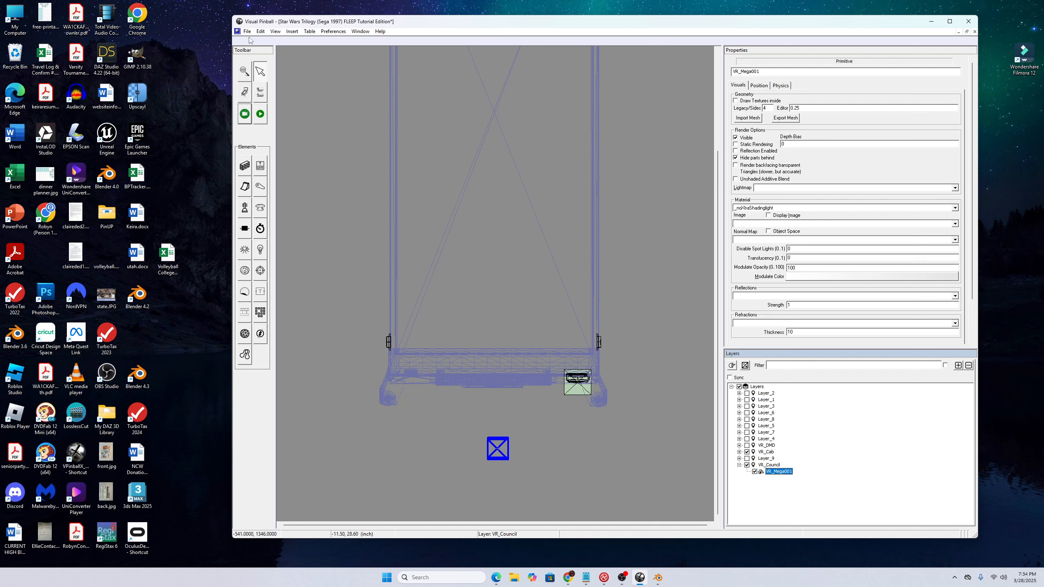
{"action": "left_click", "coordinate": [261, 31]}
{"action": "left_click", "coordinate": [277, 68]}
{"action": "left_click", "coordinate": [260, 32]}
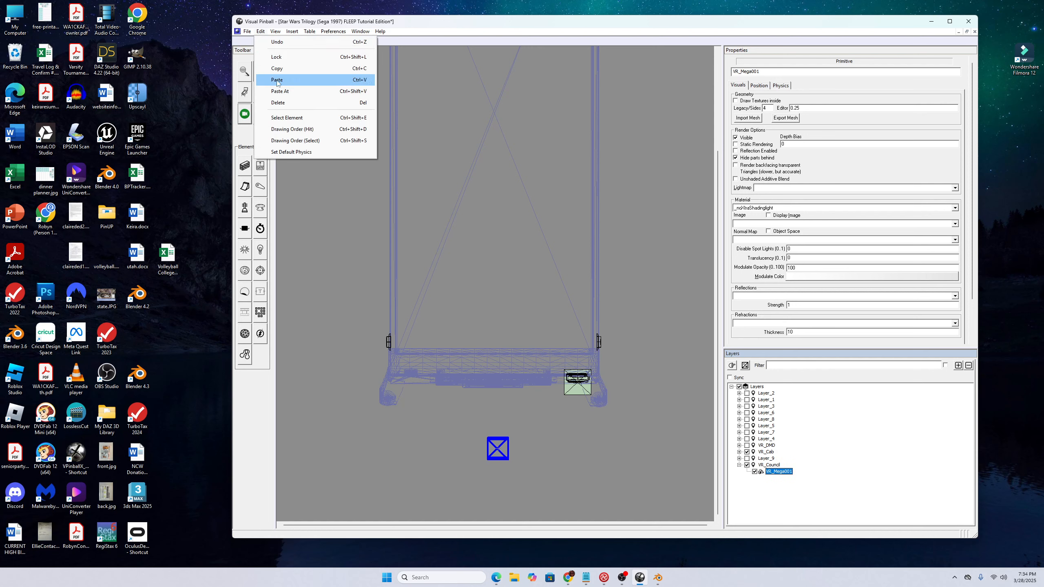
{"action": "left_click", "coordinate": [277, 79]}
{"action": "key", "text": "ctrl+v"}
{"action": "key", "text": "ctrl+v"}
{"action": "key", "text": "ctrl+v"}
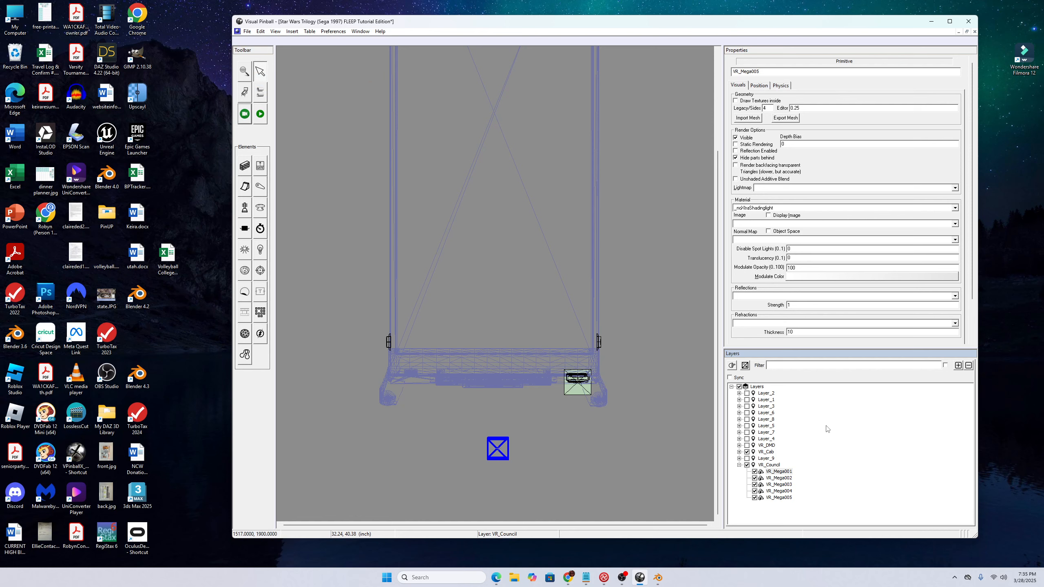
{"action": "key", "text": "ctrl+v"}
Step: Switch to File Explorer, open the OBJs folder inside Star Wars Tutorial and move its window beside the layer list
{"action": "left_click", "coordinate": [514, 578]}
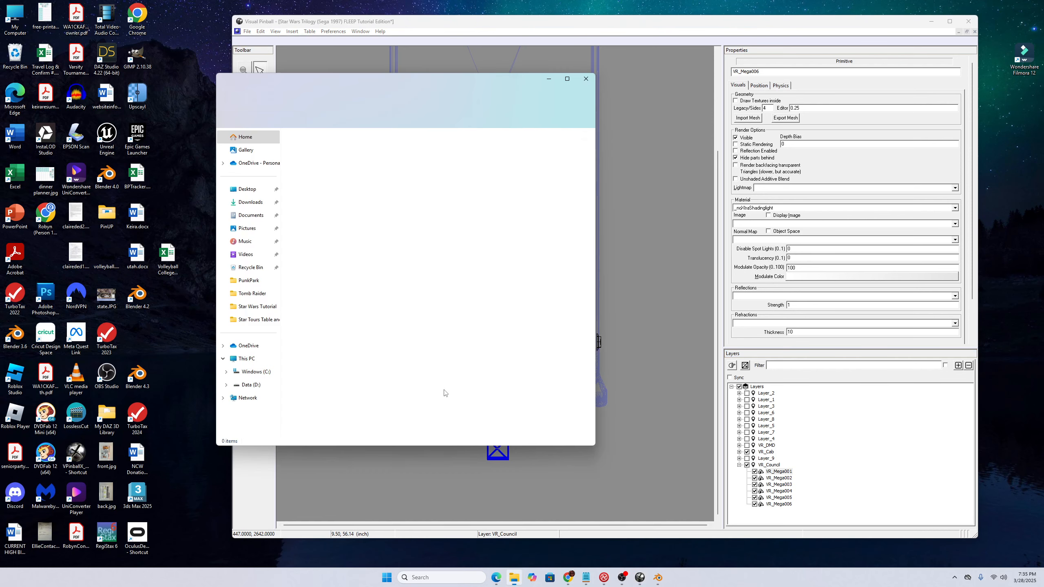
{"action": "left_click", "coordinate": [258, 306]}
{"action": "double_click", "coordinate": [321, 158]}
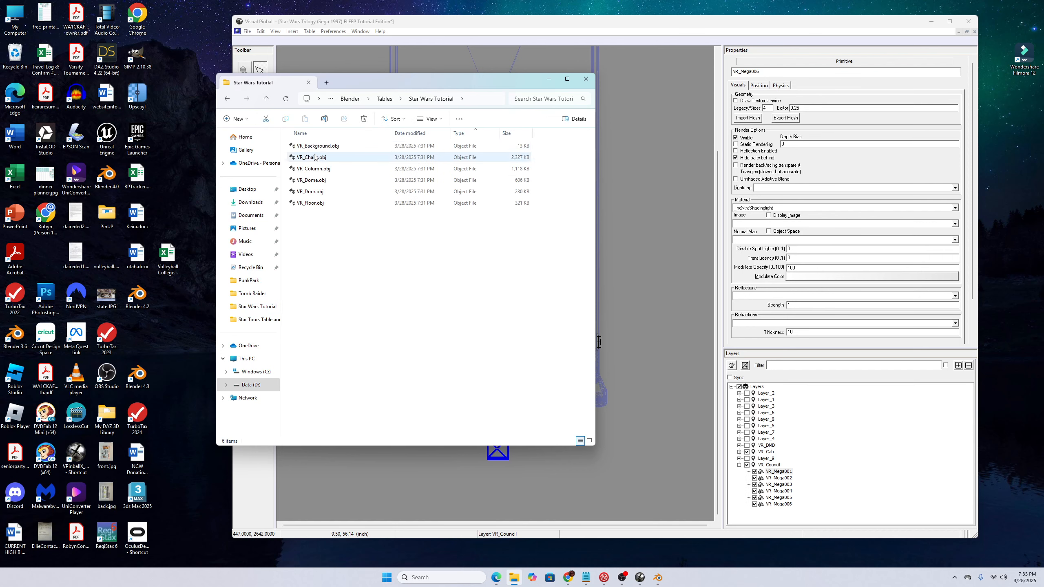
{"action": "left_click_drag", "start_coordinate": [354, 85], "coordinate": [271, 99]}
Step: Copy the name of VR_Background.obj without its extension and rename the VR_Mega001 primitive as VR_Background
{"action": "left_click", "coordinate": [234, 161]}
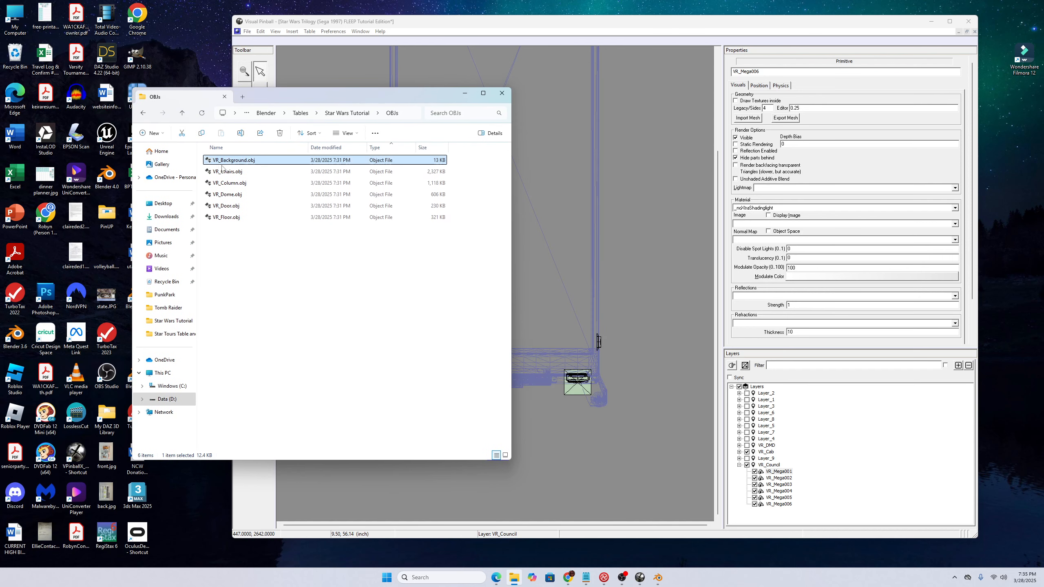
{"action": "left_click", "coordinate": [226, 160]}
{"action": "key", "text": "ctrl+c"}
{"action": "left_click", "coordinate": [779, 472]}
{"action": "left_click", "coordinate": [779, 471]}
{"action": "key", "text": "ctrl+v"}
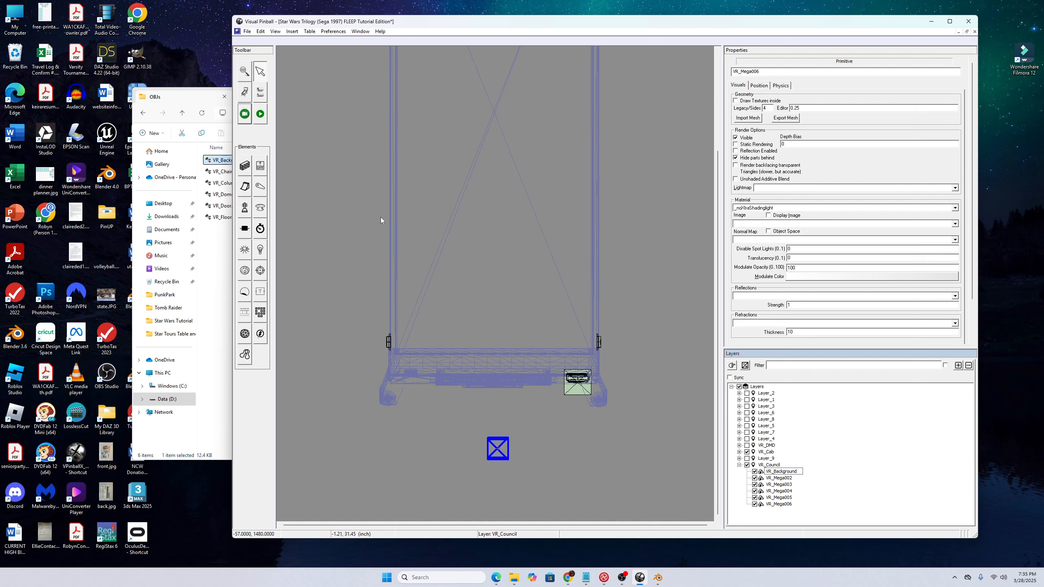
Step: Copy the name of VR_Chairs.obj without its extension and rename the VR_Mega002 primitive as VR_Chairs
{"action": "left_click", "coordinate": [223, 173]}
{"action": "left_click", "coordinate": [223, 173]}
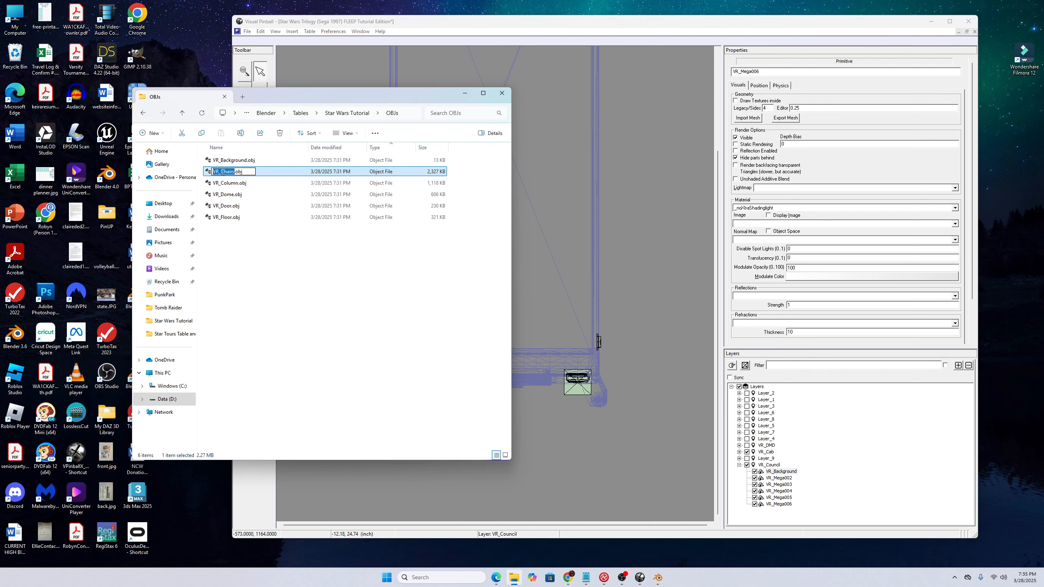
{"action": "left_click", "coordinate": [780, 478]}
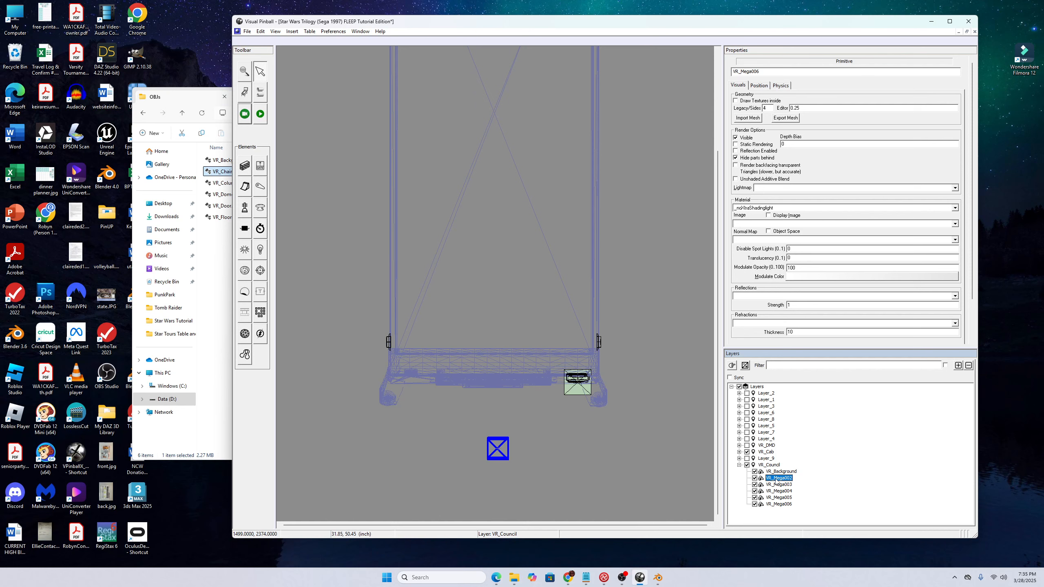
{"action": "left_click", "coordinate": [777, 478]}
{"action": "key", "text": "ctrl+v"}
{"action": "key", "text": "Return"}
Step: Copy the name of VR_Column.obj without its extension and rename the VR_Mega003 primitive as VR_Column
{"action": "left_click", "coordinate": [215, 186]}
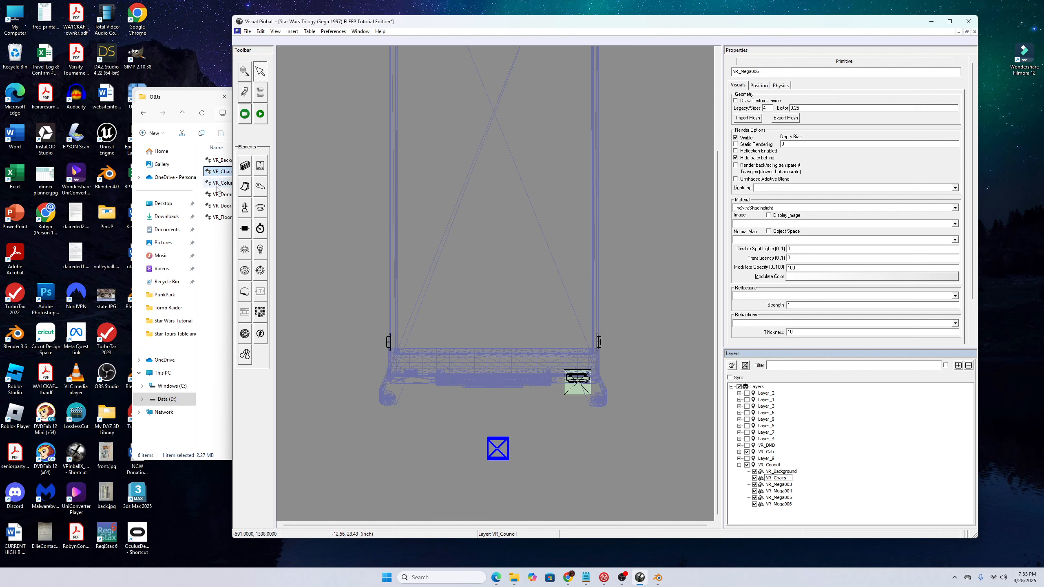
{"action": "left_click", "coordinate": [217, 186]}
{"action": "key", "text": "ctrl+c"}
{"action": "left_click", "coordinate": [778, 485]}
{"action": "left_click", "coordinate": [779, 485]}
{"action": "key", "text": "ctrl+v"}
{"action": "key", "text": "Return"}
Step: Copy the name of VR_Dome.obj without its extension and rename the VR_Mega004 primitive as VR_Dome
{"action": "left_click", "coordinate": [221, 198]}
{"action": "key", "text": "ctrl+c"}
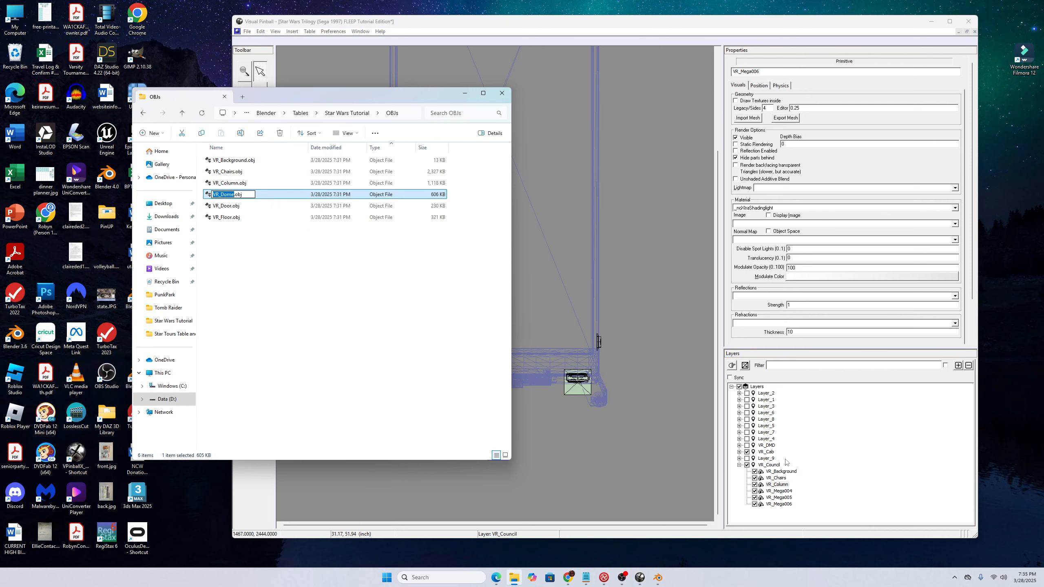
{"action": "left_click", "coordinate": [779, 492]}
{"action": "left_click", "coordinate": [779, 491]}
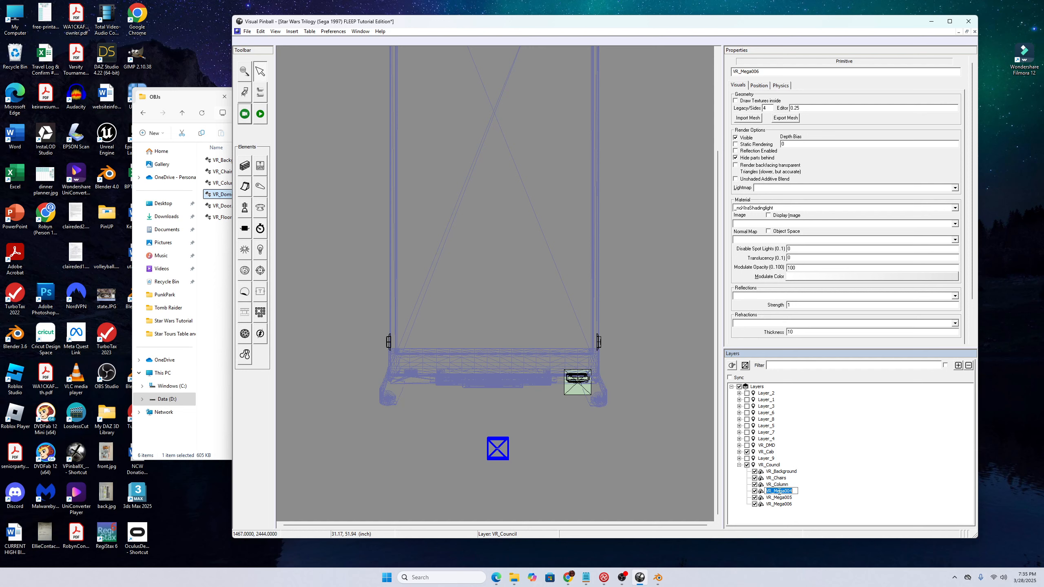
{"action": "key", "text": "ctrl+v"}
Step: Copy the name of VR_Door.obj without its extension and rename the VR_Mega005 primitive as VR_Door
{"action": "left_click", "coordinate": [217, 205]}
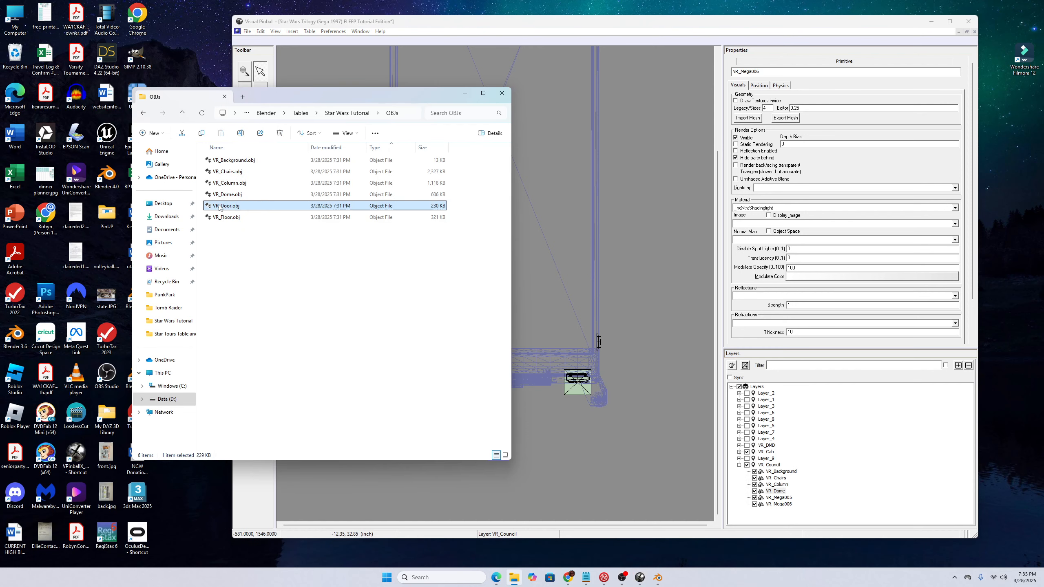
{"action": "left_click", "coordinate": [775, 497]}
{"action": "left_click", "coordinate": [775, 498]}
{"action": "key", "text": "ctrl+v"}
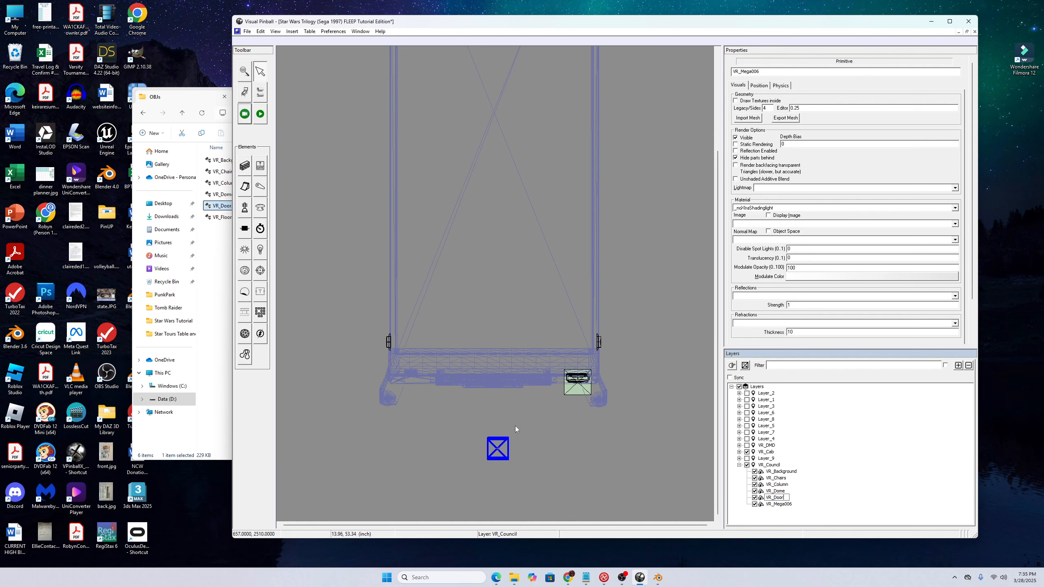
Step: Copy the name of VR_Floor.obj without its extension and rename the VR_Mega006 primitive as VR_Floor
{"action": "left_click", "coordinate": [212, 246]}
{"action": "left_click", "coordinate": [214, 219]}
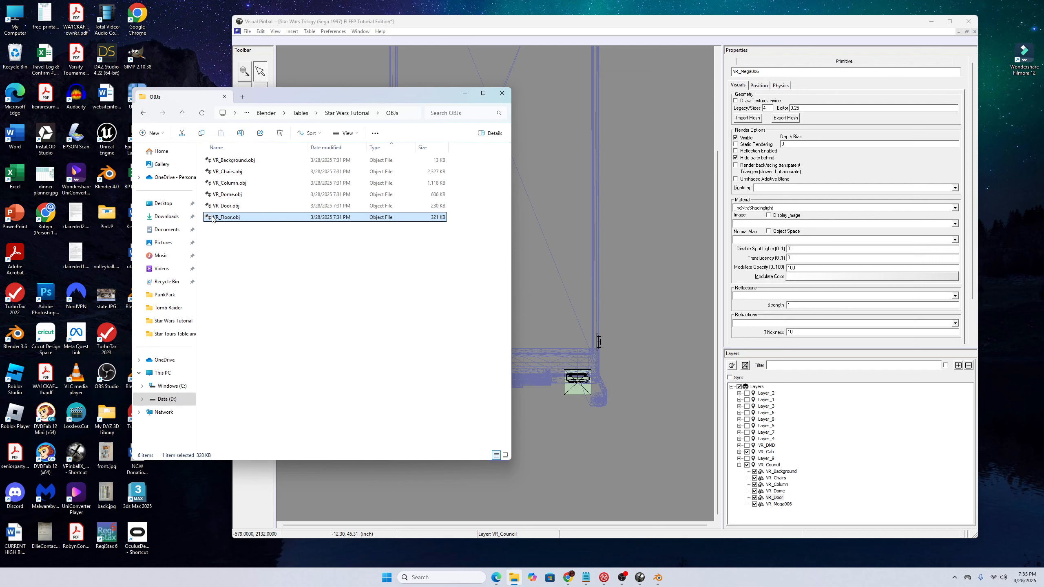
{"action": "left_click", "coordinate": [218, 217]}
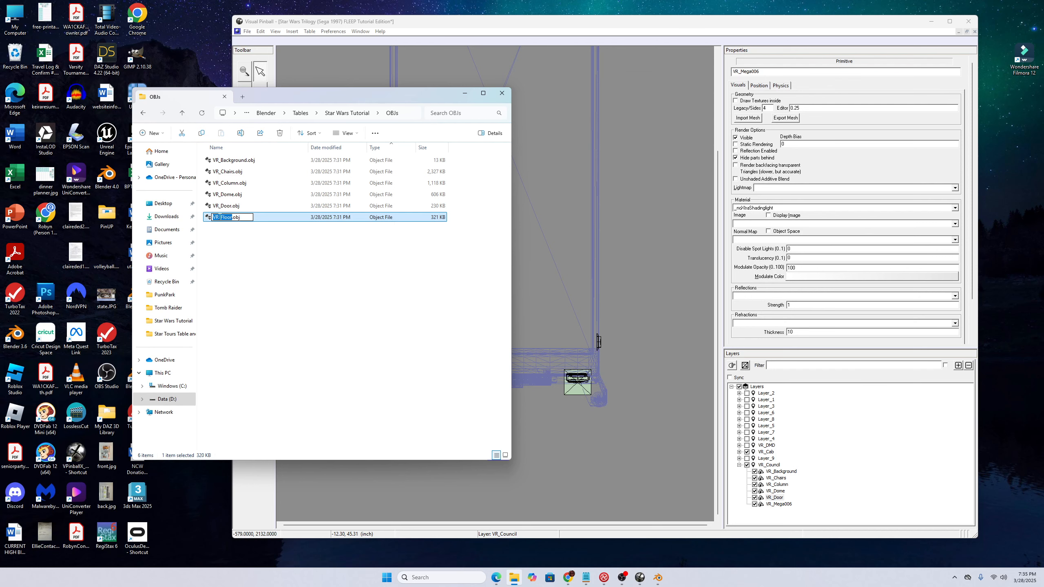
{"action": "left_click", "coordinate": [777, 504]}
{"action": "left_click", "coordinate": [777, 504]}
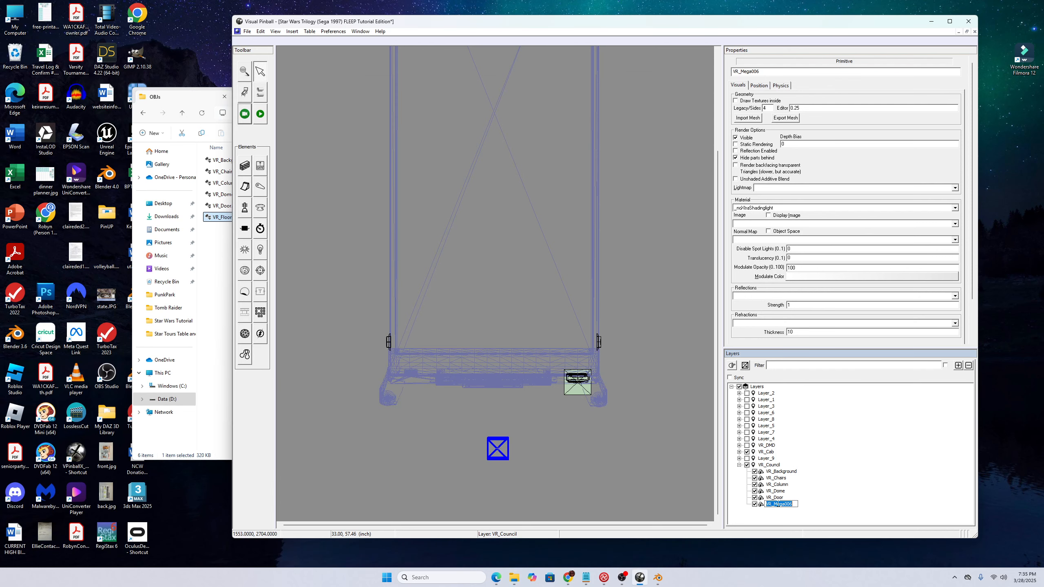
{"action": "key", "text": "ctrl+v"}
{"action": "key", "text": "Return"}
Step: Import VR_Background.obj from the OBJs folder into the VR_Background primitive and assign it the VR_Coruscant_1 image
{"action": "left_click", "coordinate": [774, 471]}
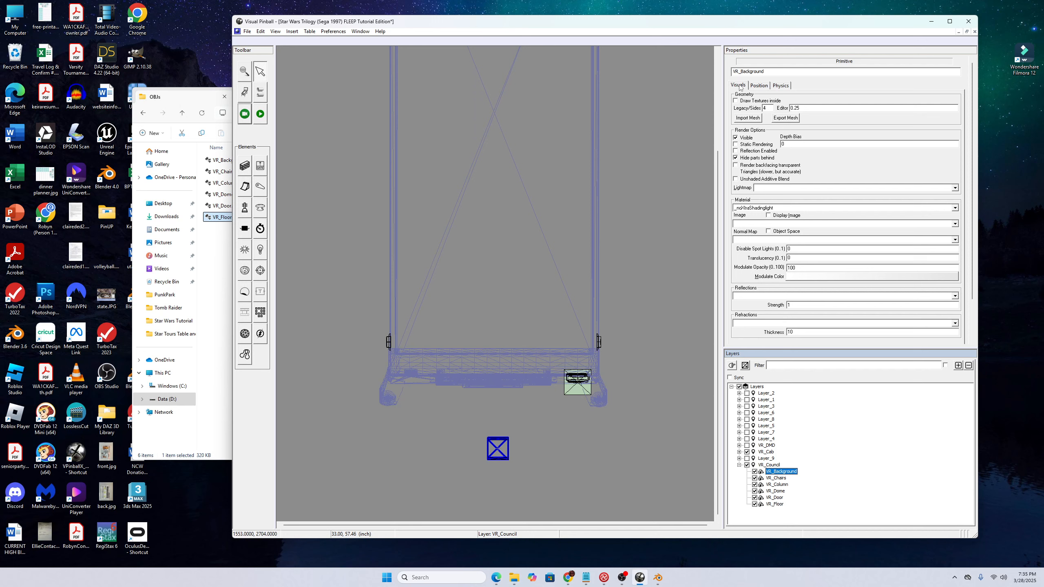
{"action": "left_click", "coordinate": [748, 118]}
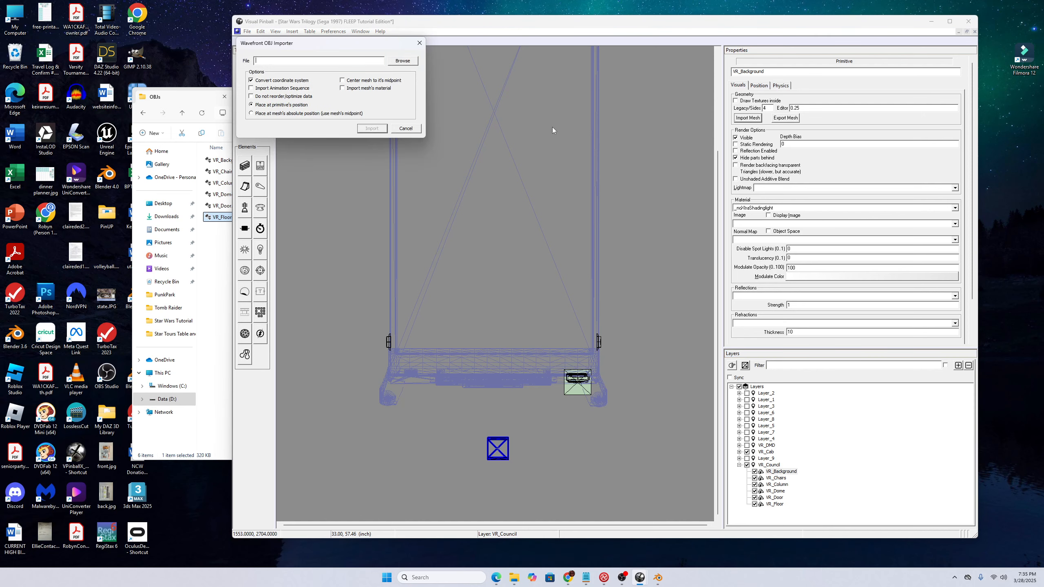
{"action": "left_click", "coordinate": [403, 61]}
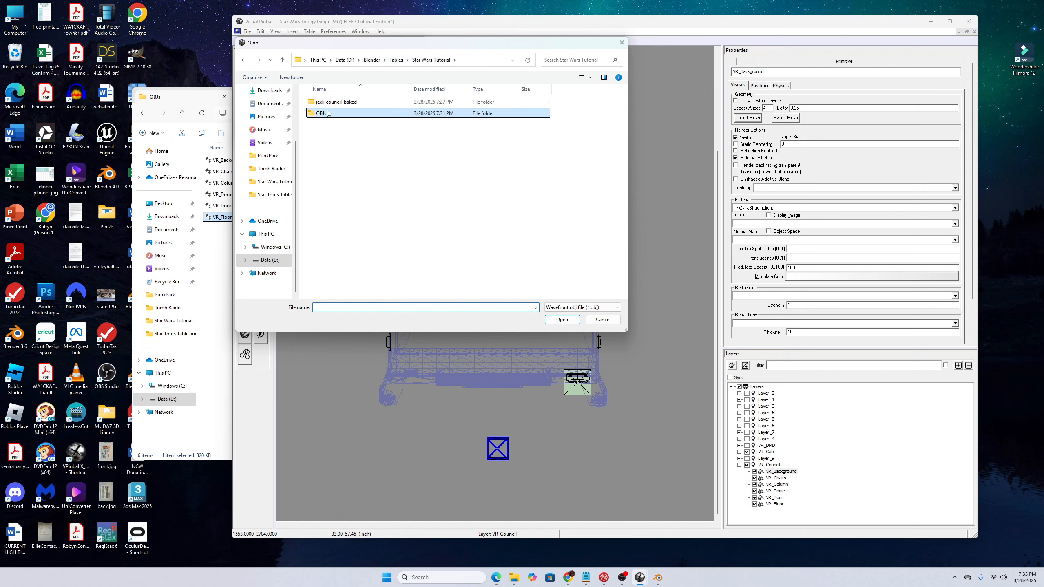
{"action": "double_click", "coordinate": [334, 111]}
{"action": "double_click", "coordinate": [336, 103]}
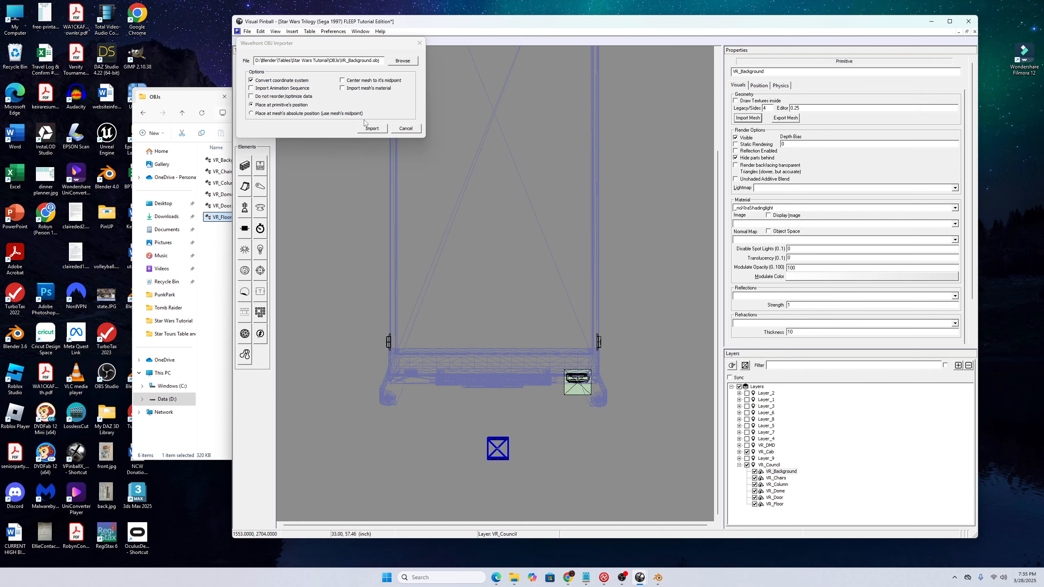
{"action": "left_click", "coordinate": [368, 129]}
{"action": "left_click", "coordinate": [750, 224]}
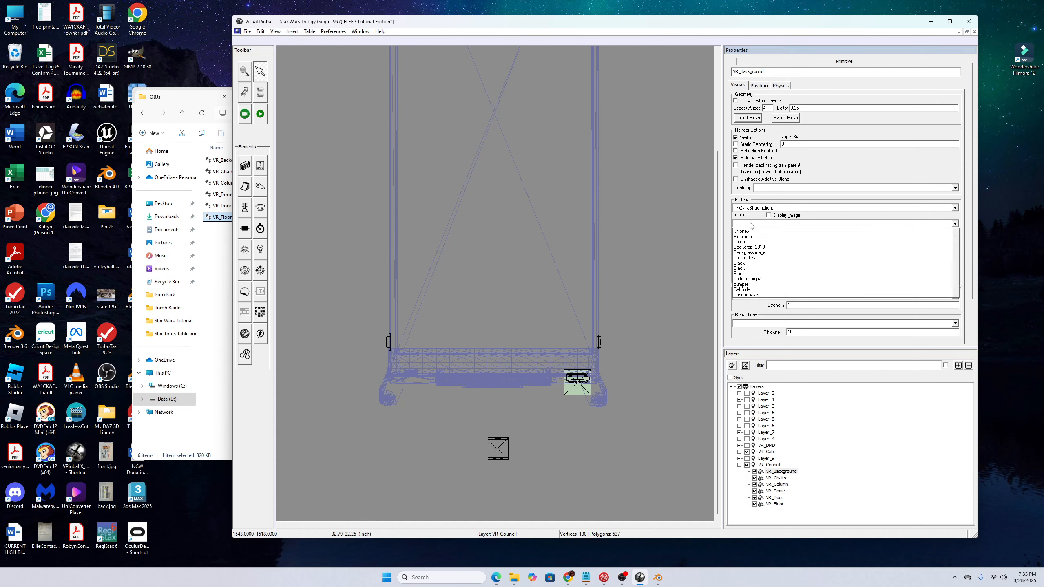
{"action": "key", "text": "v"}
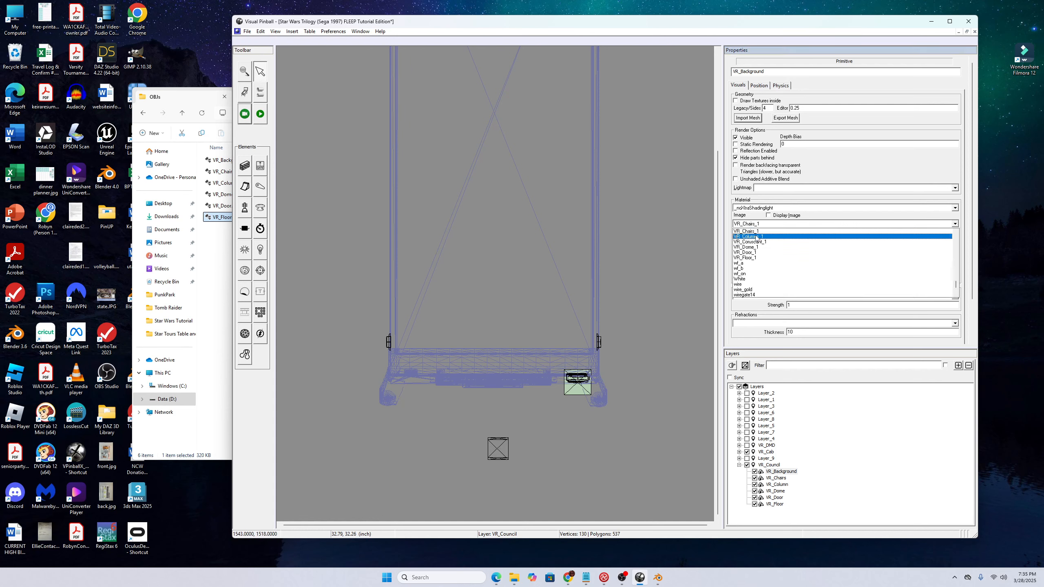
{"action": "left_click", "coordinate": [754, 242]}
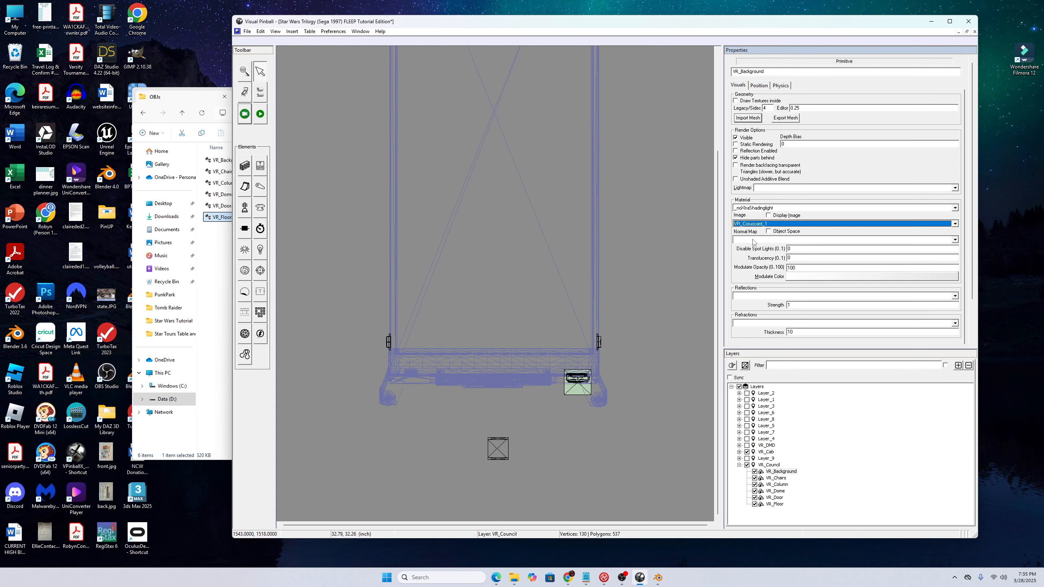
Step: Import VR_Chairs.obj into the VR_Chairs primitive and assign it the VR_Chairs_1 image
{"action": "left_click", "coordinate": [776, 478]}
{"action": "left_click", "coordinate": [747, 117]}
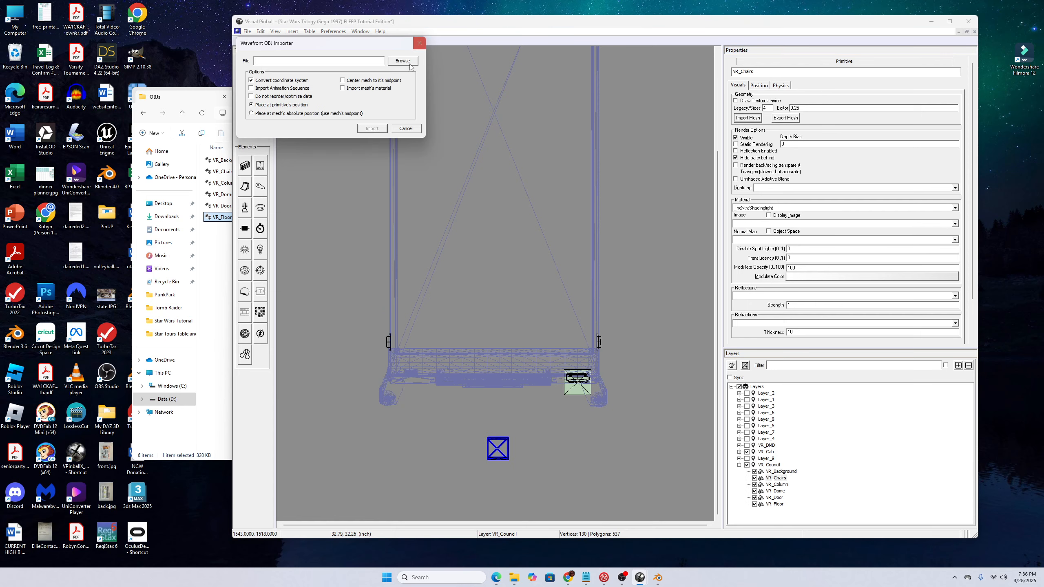
{"action": "left_click", "coordinate": [402, 61]}
{"action": "double_click", "coordinate": [329, 115]}
{"action": "left_click", "coordinate": [372, 129]}
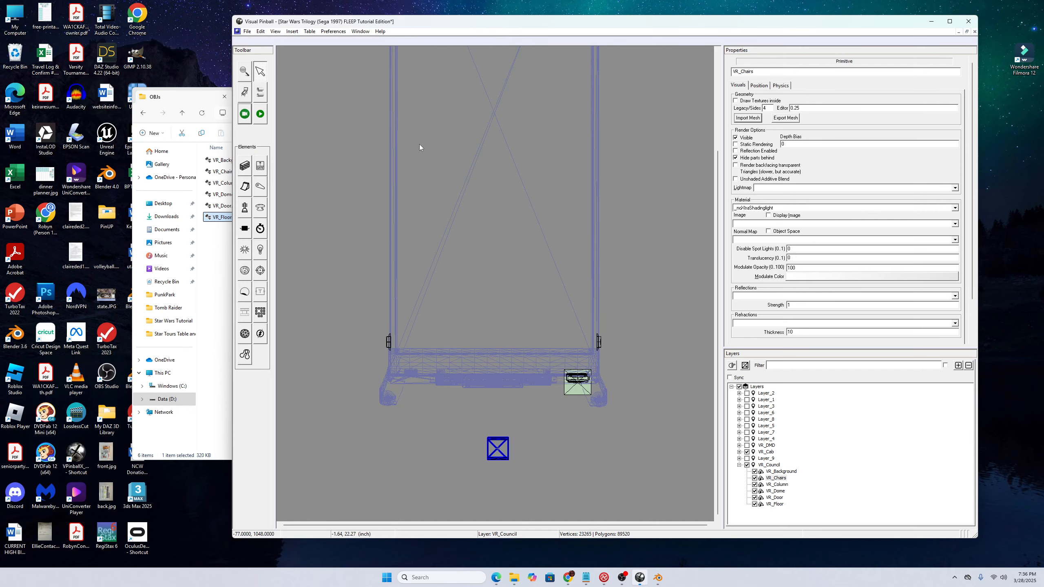
{"action": "left_click", "coordinate": [752, 224]}
{"action": "key", "text": "v"}
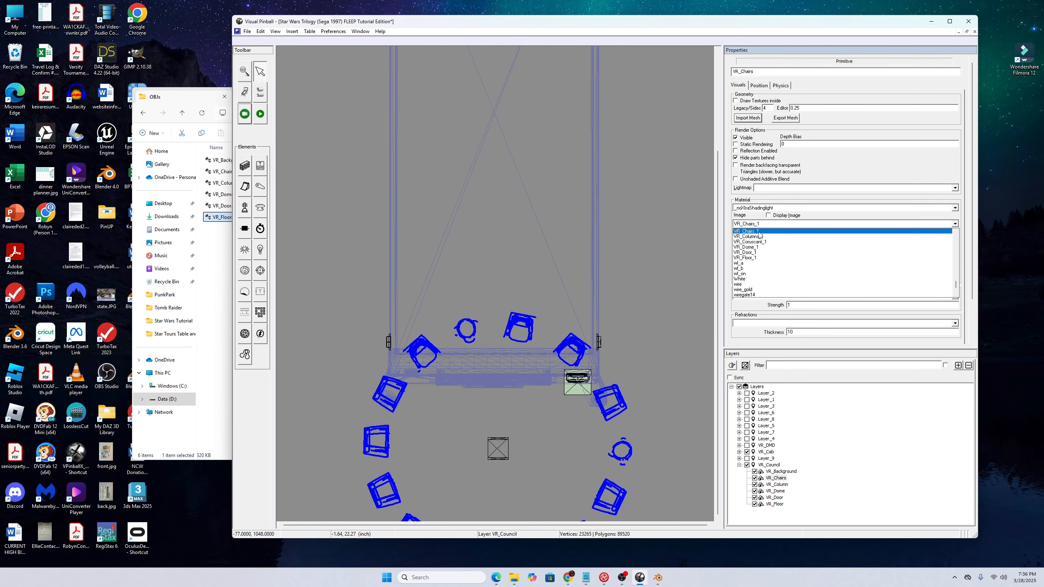
{"action": "left_click", "coordinate": [759, 233]}
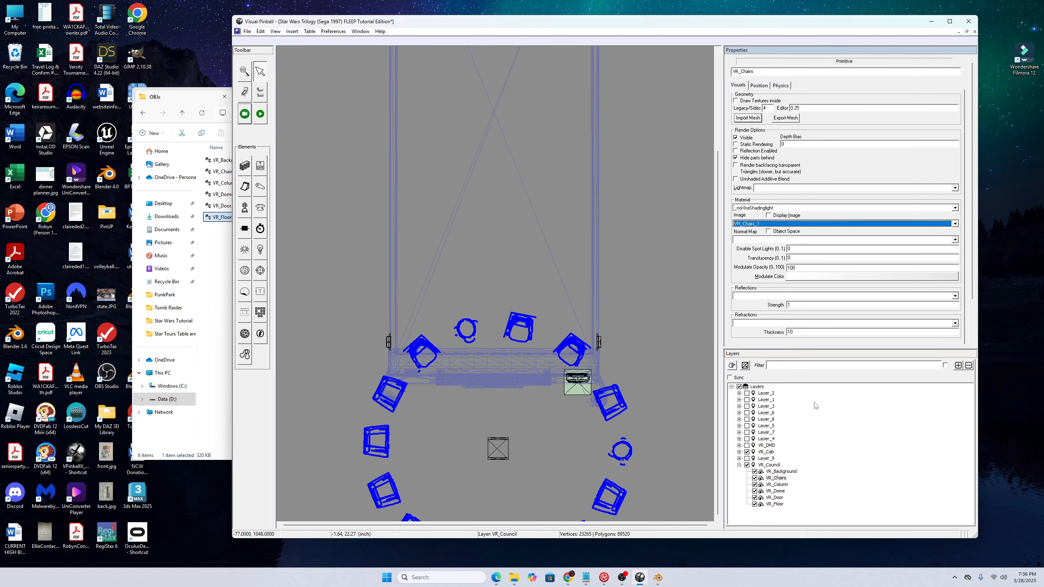
Step: Choose VR_Column.obj as the mesh file to import for the VR_Column primitive
{"action": "left_click", "coordinate": [777, 484]}
{"action": "left_click", "coordinate": [747, 118]}
{"action": "left_click", "coordinate": [403, 61]}
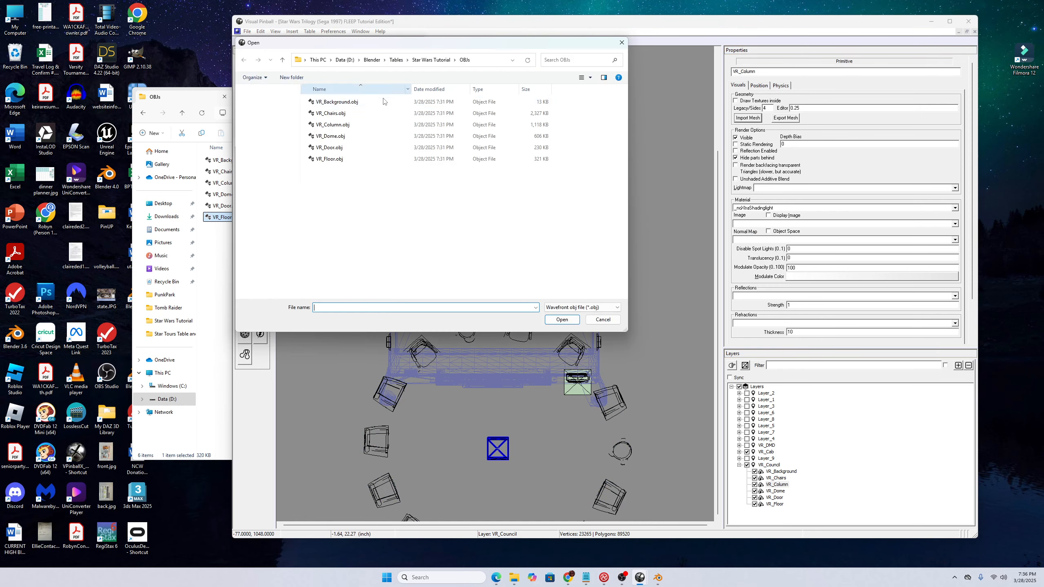
{"action": "double_click", "coordinate": [334, 123]}
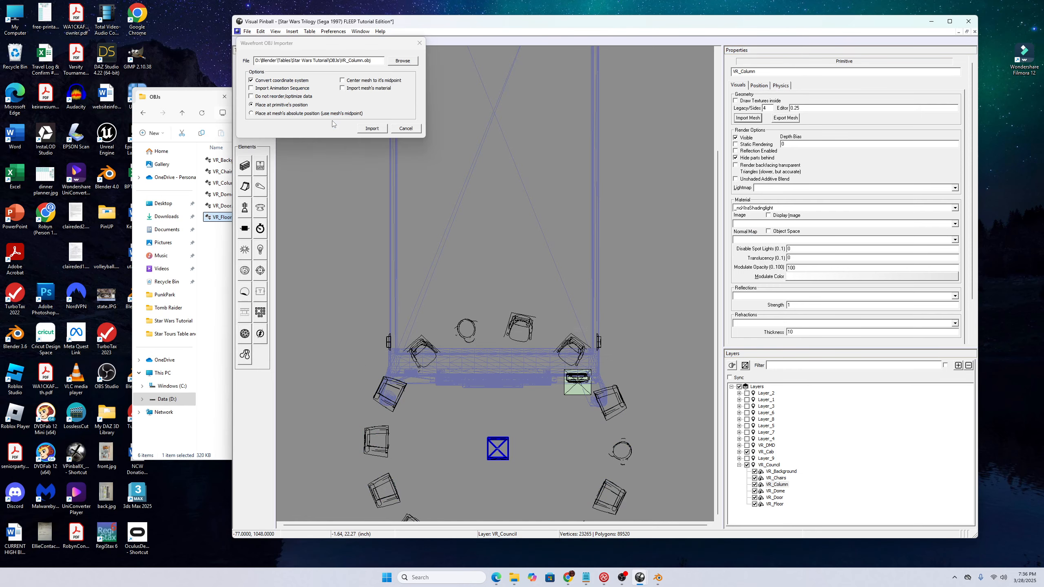
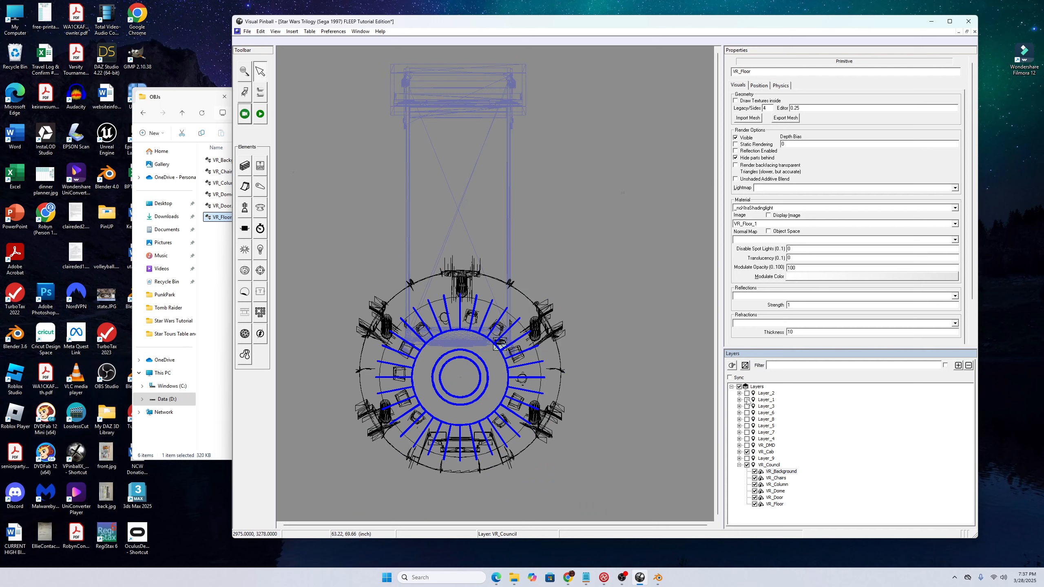
Step: Hide all layers, and show only the VR_Chairs, VR_Column, VR_Dome, VR_Door and VR_Floor primitives
{"action": "left_click", "coordinate": [739, 387]}
{"action": "left_click", "coordinate": [755, 478]}
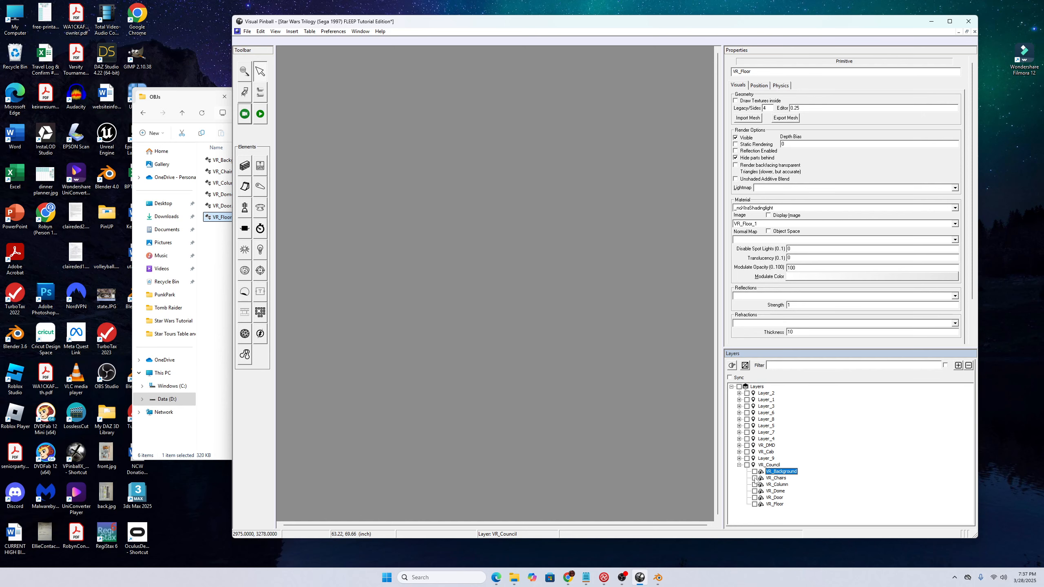
{"action": "left_click", "coordinate": [754, 484]}
{"action": "left_click", "coordinate": [754, 491]}
{"action": "left_click", "coordinate": [755, 498]}
{"action": "left_click", "coordinate": [755, 504]}
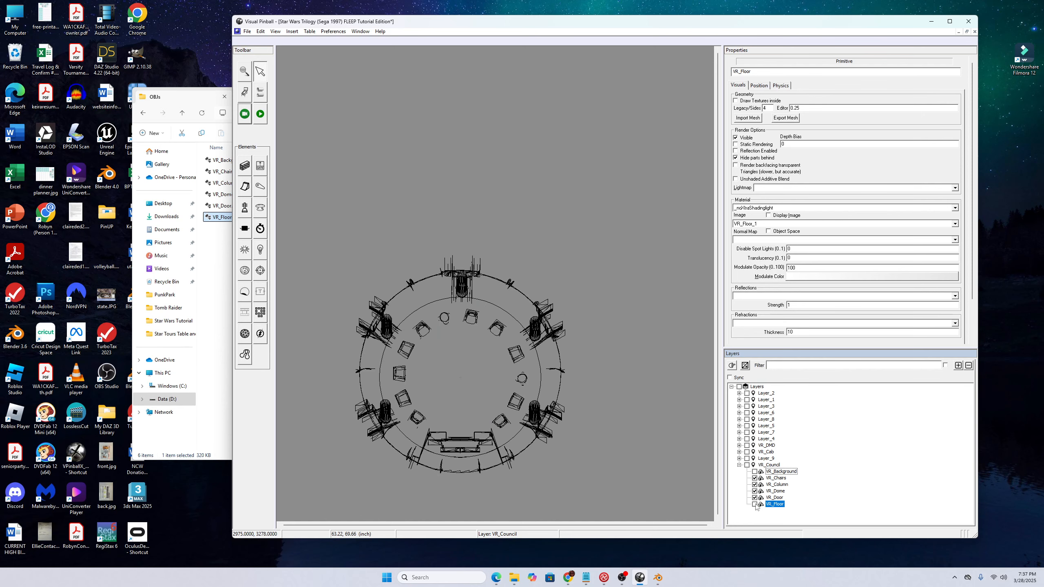
Step: Select all five visible council primitives together and set their X, Y and Z size to 1500
{"action": "left_click", "coordinate": [637, 477]}
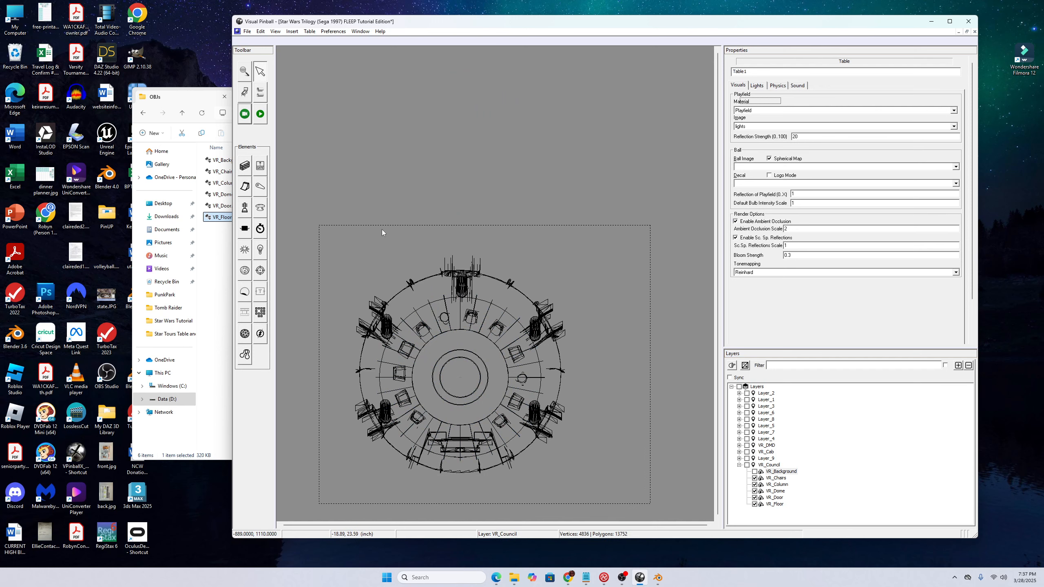
{"action": "key", "text": "ctrl+a"}
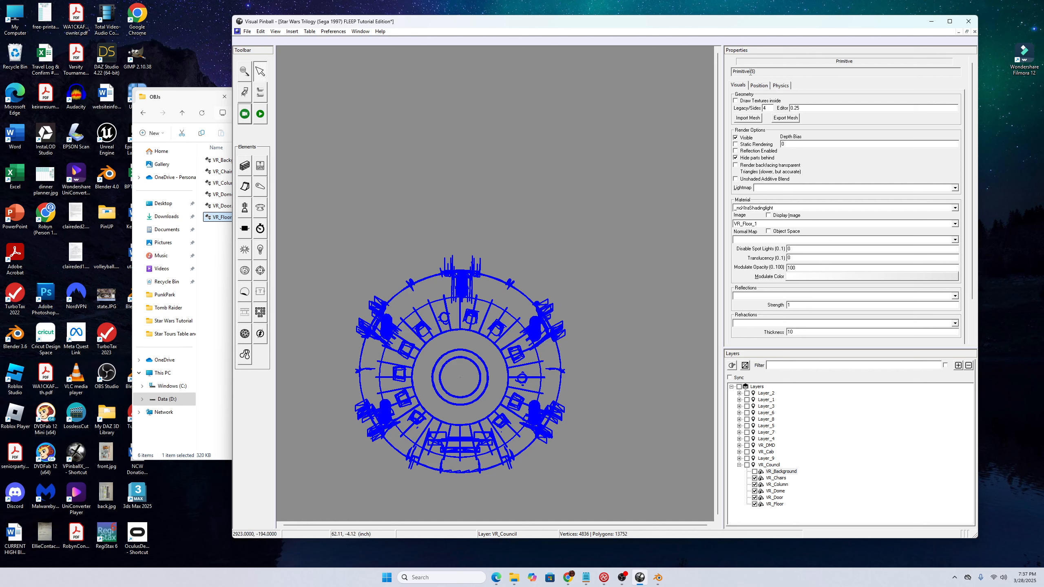
{"action": "left_click", "coordinate": [759, 86]}
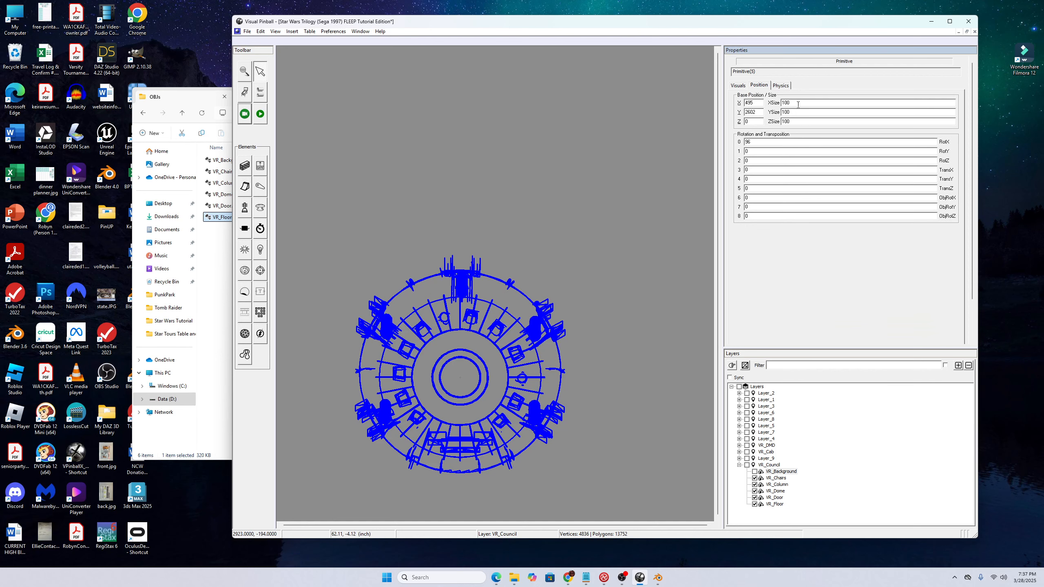
{"action": "double_click", "coordinate": [785, 103]}
{"action": "type", "text": "1500"}
{"action": "key", "text": "Tab"}
{"action": "type", "text": "15"}
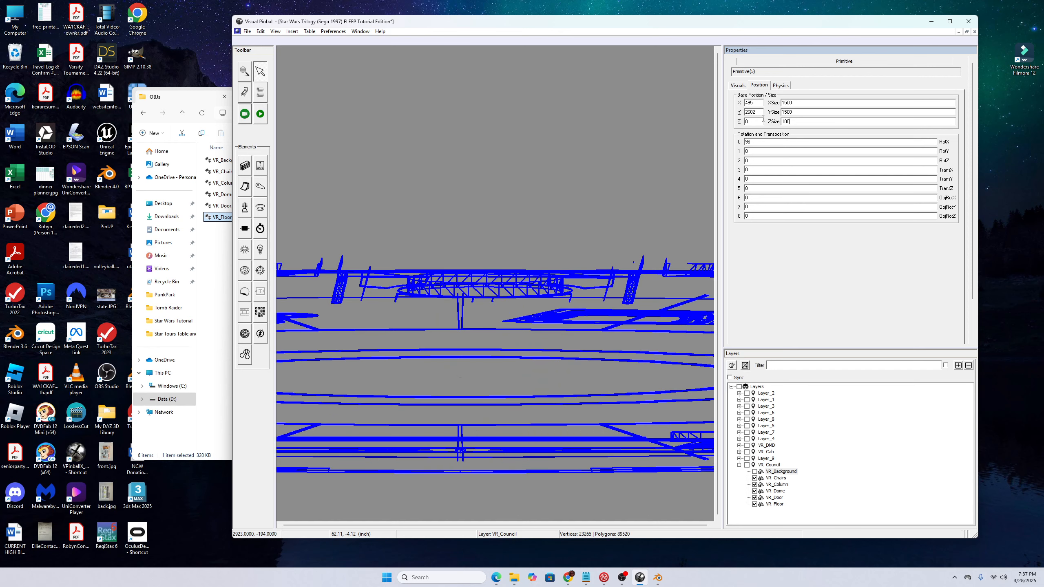
{"action": "type", "text": "1500"}
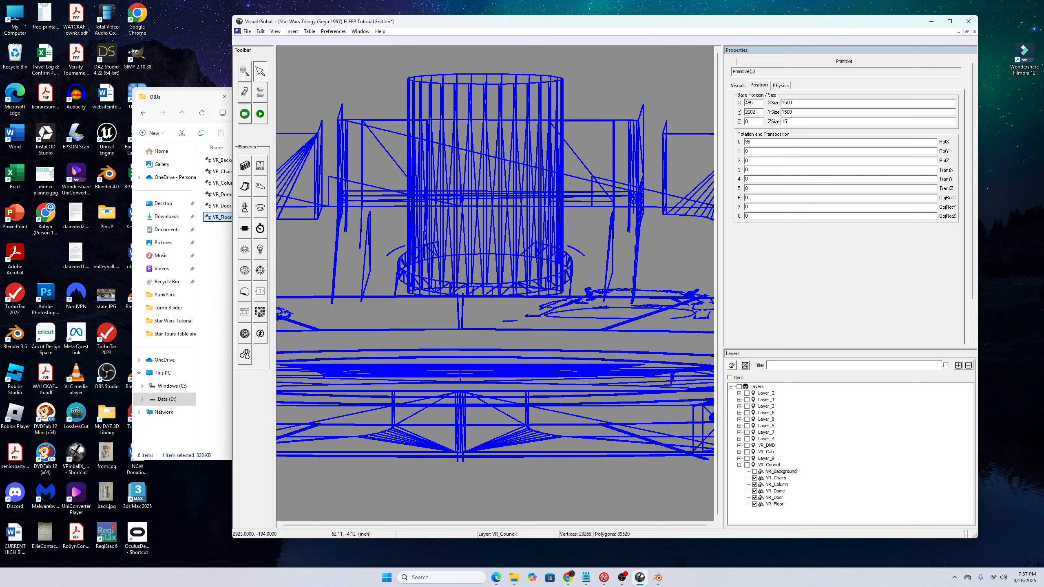
{"action": "left_click", "coordinate": [801, 111]}
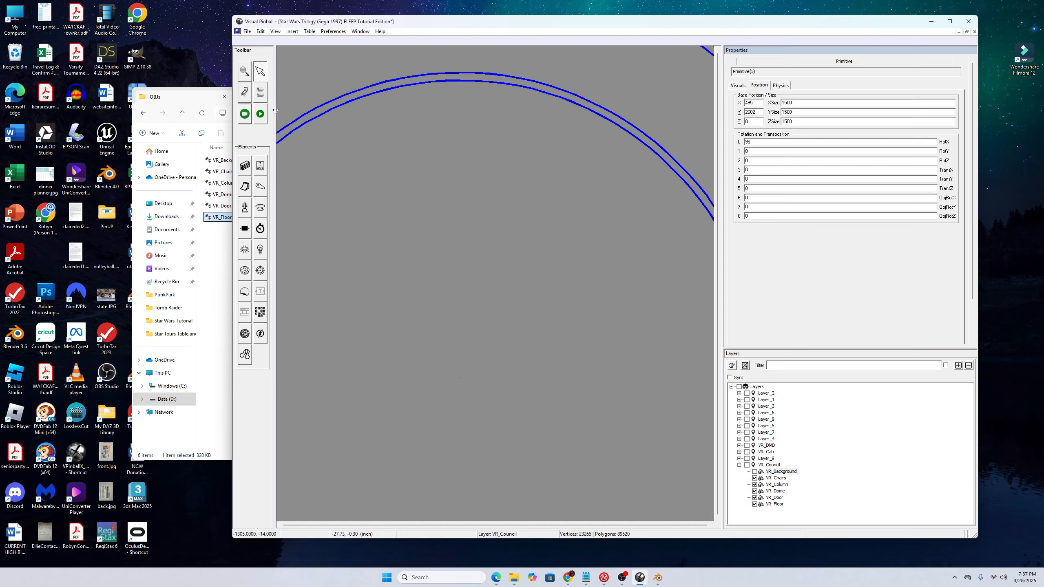
Step: Run the table in the live editor and examine the scaled council room around the pinball cabinet from several angles
{"action": "left_click", "coordinate": [260, 114]}
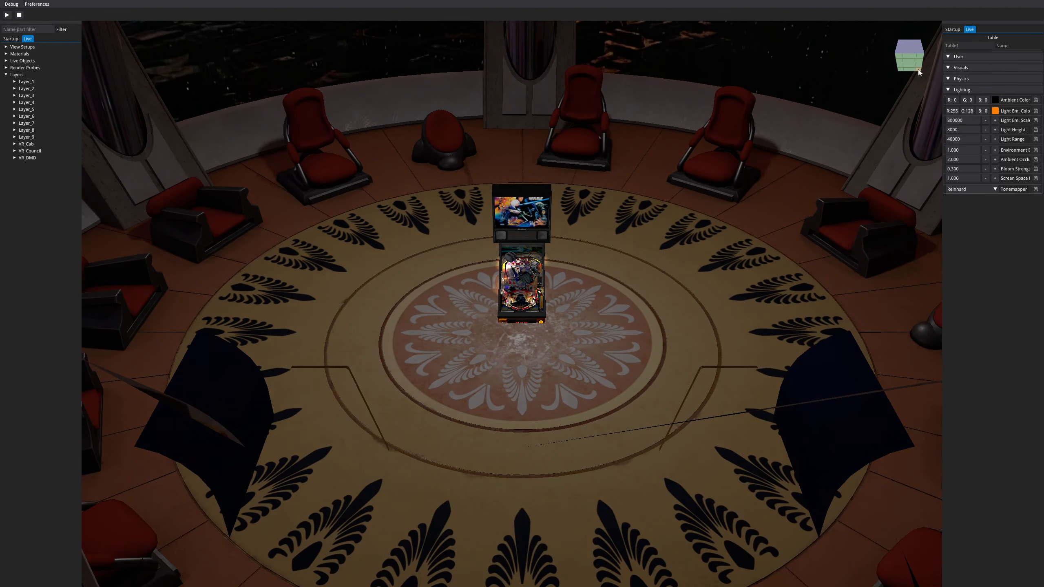
{"action": "left_click_drag", "start_coordinate": [919, 68], "coordinate": [889, 50]}
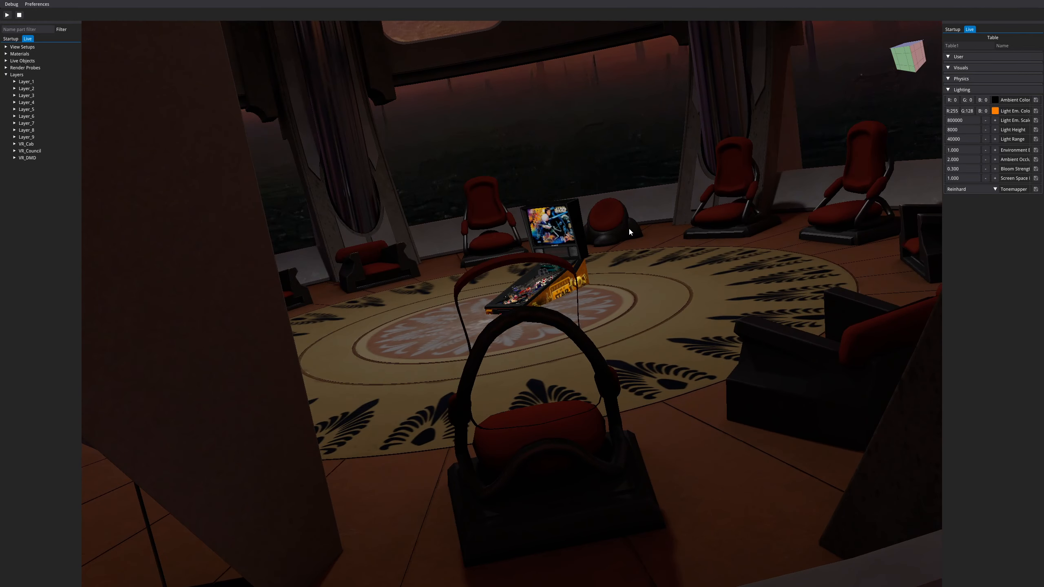
{"action": "scroll", "coordinate": [629, 228], "scroll_direction": "up", "scroll_amount": 3}
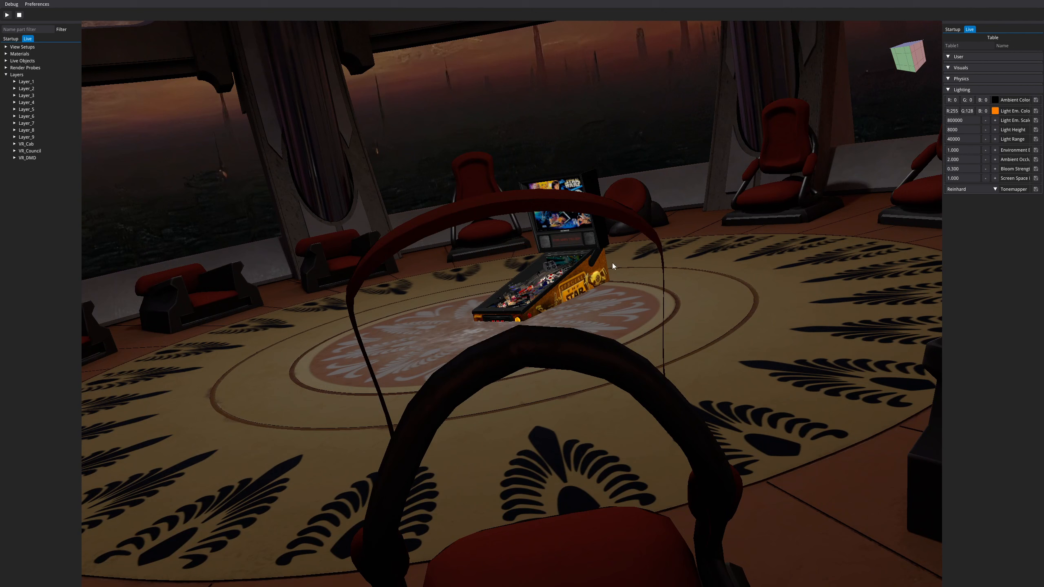
Step: Return to the table editor and set the five selected council primitives' TransY to -1800
{"action": "left_click", "coordinate": [19, 15]}
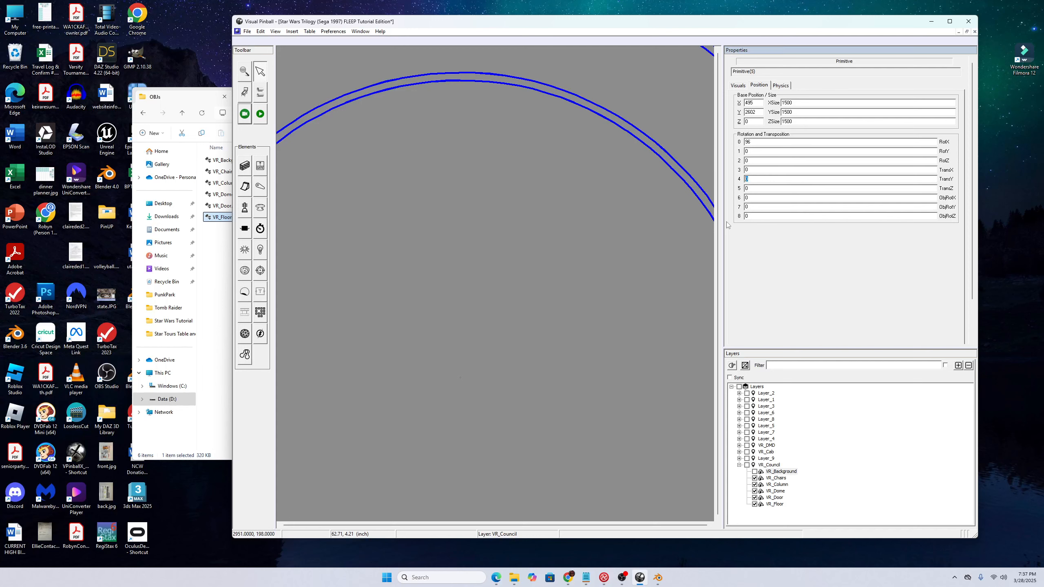
{"action": "type", "text": "-1800"}
{"action": "key", "text": "Return"}
Step: Run the table in the live editor and examine how the cabinet legs meet the council floor
{"action": "left_click", "coordinate": [260, 113]}
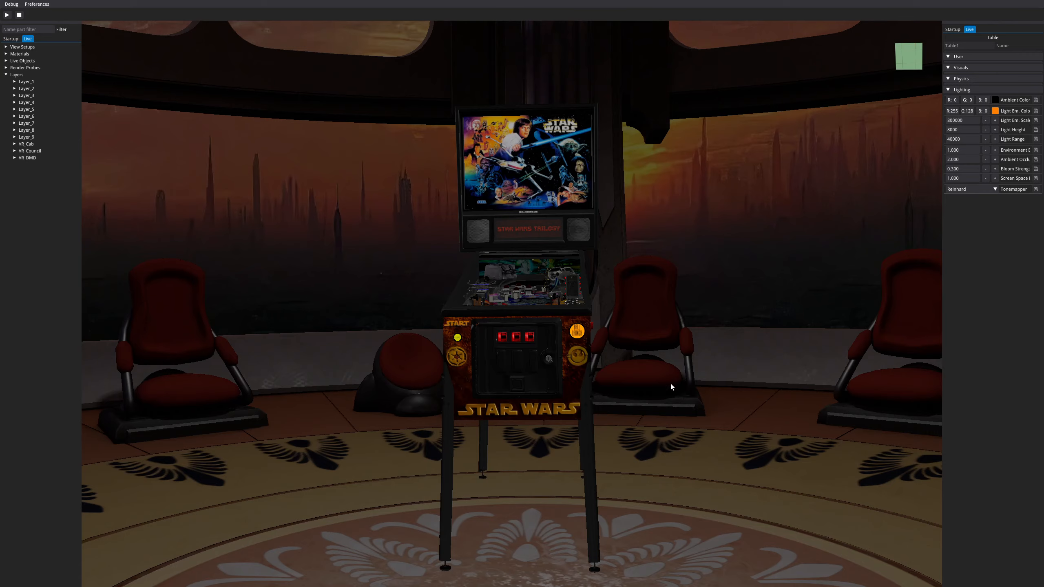
{"action": "middle_click_drag", "start_coordinate": [671, 384], "coordinate": [680, 89], "text": "shift"}
{"action": "middle_click_drag", "start_coordinate": [654, 571], "coordinate": [623, 284], "text": "shift"}
{"action": "scroll", "coordinate": [649, 399], "scroll_direction": "up", "scroll_amount": 4}
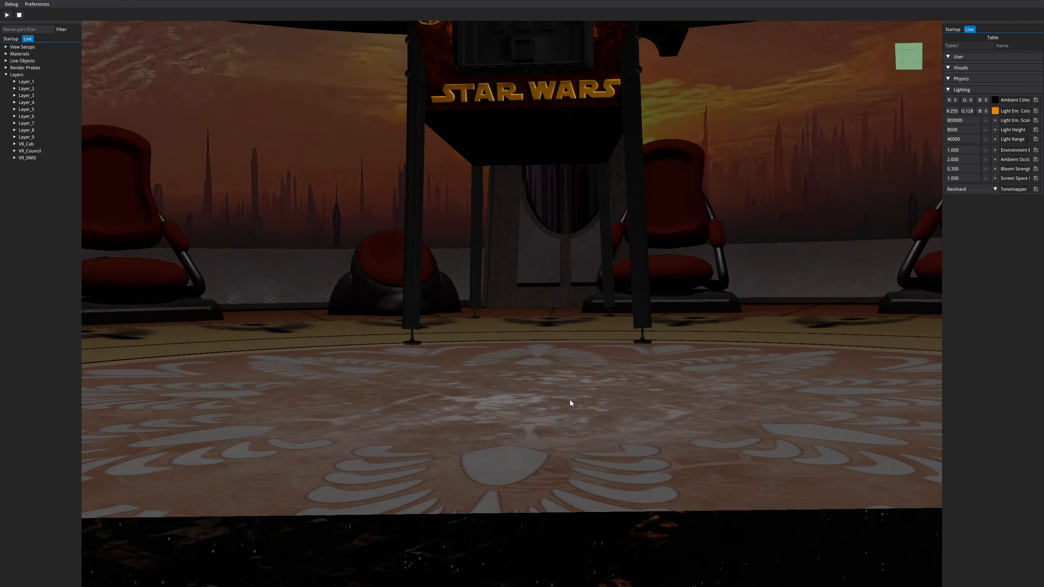
{"action": "middle_click_drag", "start_coordinate": [568, 403], "coordinate": [570, 338], "text": "shift"}
{"action": "middle_click_drag", "start_coordinate": [531, 160], "coordinate": [542, 332], "text": "shift"}
{"action": "middle_click_drag", "start_coordinate": [247, 27], "coordinate": [257, 184], "text": "shift"}
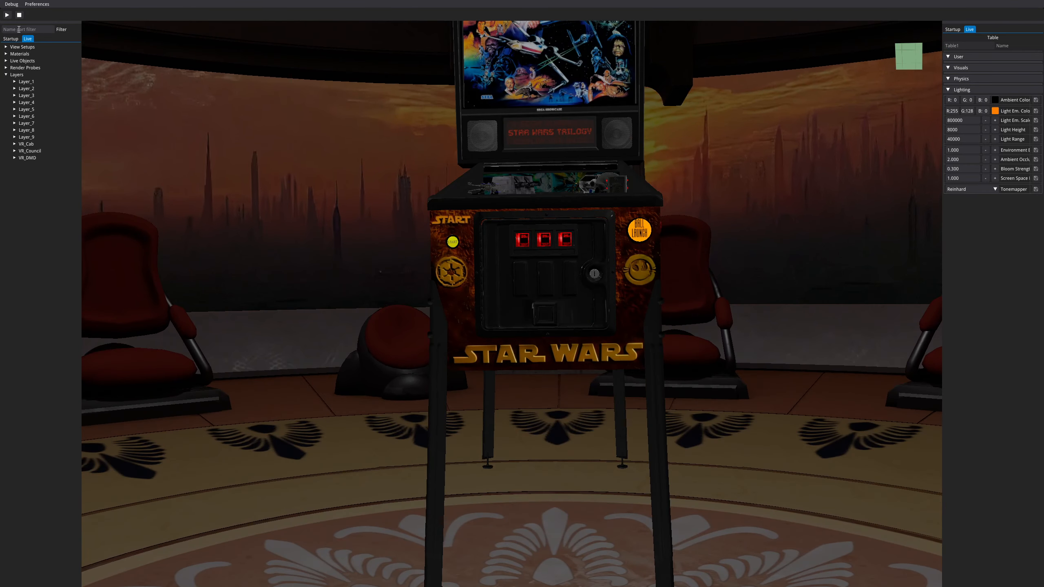
Step: Return to the table editor, show the VR_Cab layer, and move the five council primitives to X 427, Y 1174, centred around the cabinet
{"action": "left_click", "coordinate": [19, 15]}
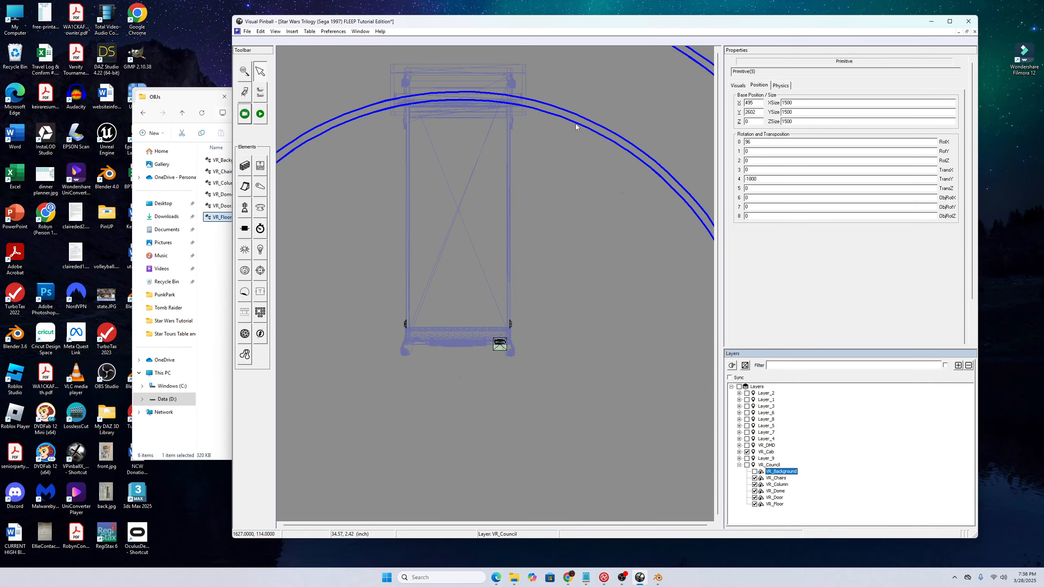
{"action": "left_click_drag", "start_coordinate": [576, 123], "coordinate": [585, 46]}
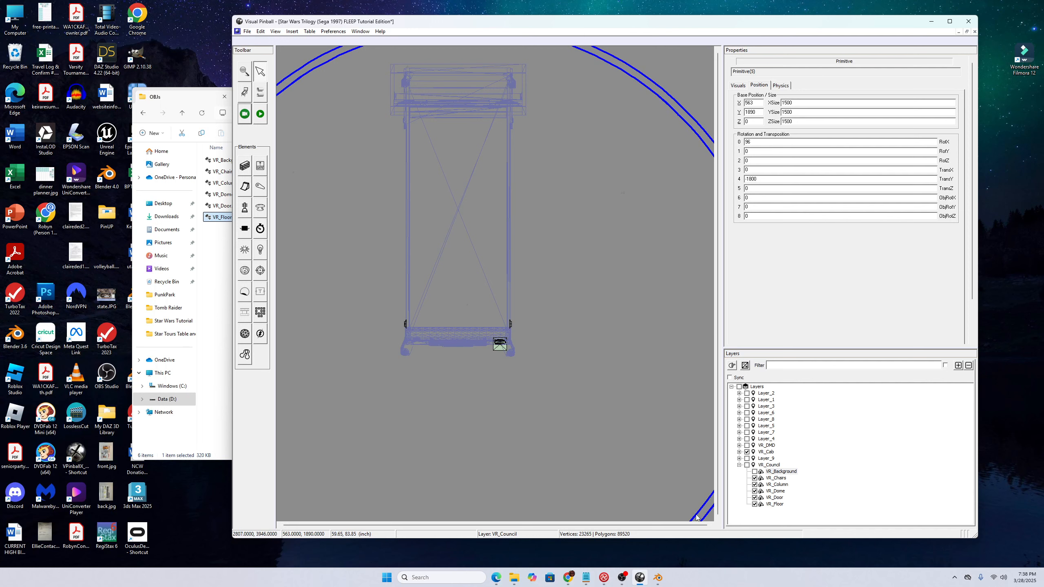
{"action": "left_click_drag", "start_coordinate": [696, 518], "coordinate": [684, 444]}
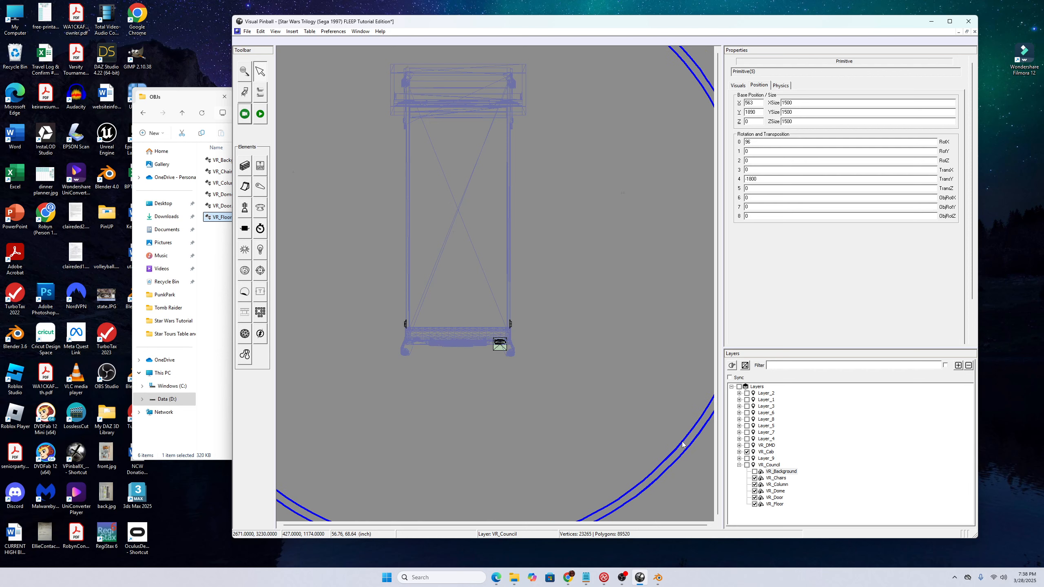
Step: Run the table live and check the cabinet's centring in the room and its leg height against the floor
{"action": "left_click", "coordinate": [260, 114]}
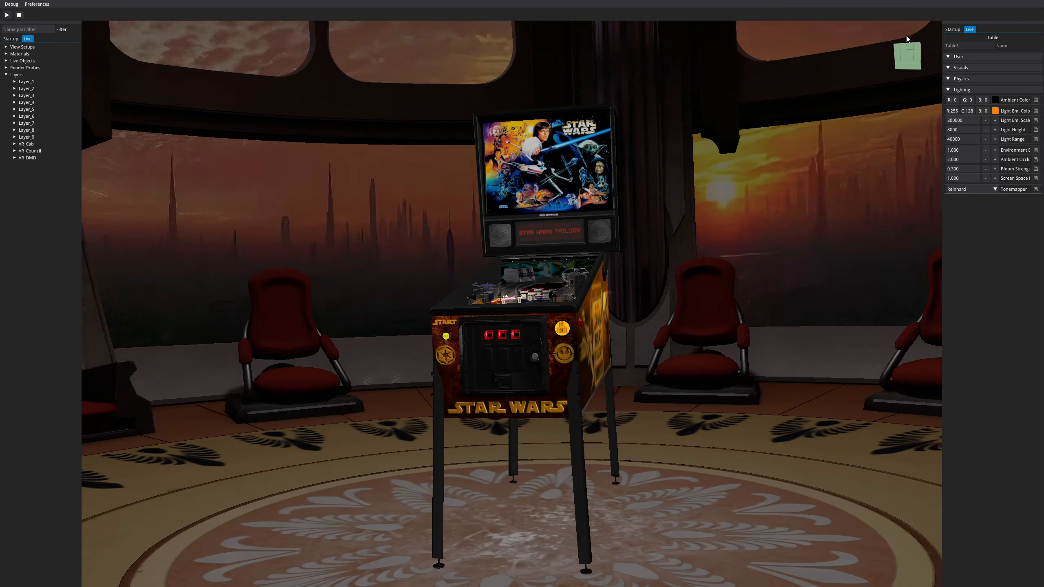
{"action": "left_click_drag", "start_coordinate": [905, 38], "coordinate": [712, 232]}
{"action": "scroll", "coordinate": [631, 390], "scroll_direction": "up", "scroll_amount": 3}
{"action": "middle_click_drag", "start_coordinate": [545, 410], "coordinate": [535, 349], "text": "shift"}
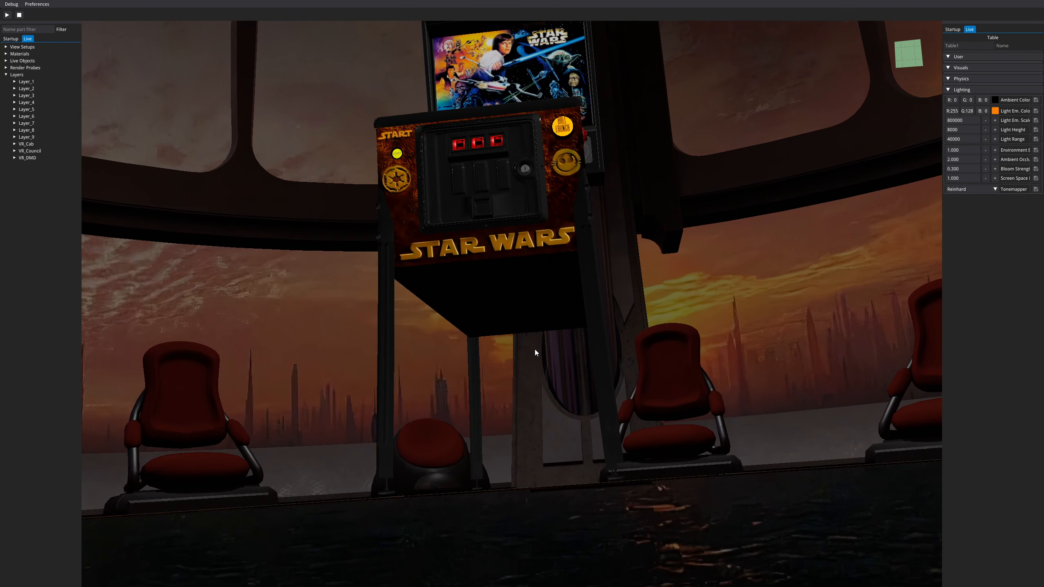
{"action": "scroll", "coordinate": [535, 349], "scroll_direction": "up", "scroll_amount": 3}
{"action": "mouse_move", "coordinate": [563, 411]}
{"action": "middle_mouse_down", "text": "shift"}
{"action": "mouse_move", "coordinate": [521, 293]}
{"action": "mouse_move", "coordinate": [548, 409]}
{"action": "middle_mouse_up", "text": "shift"}
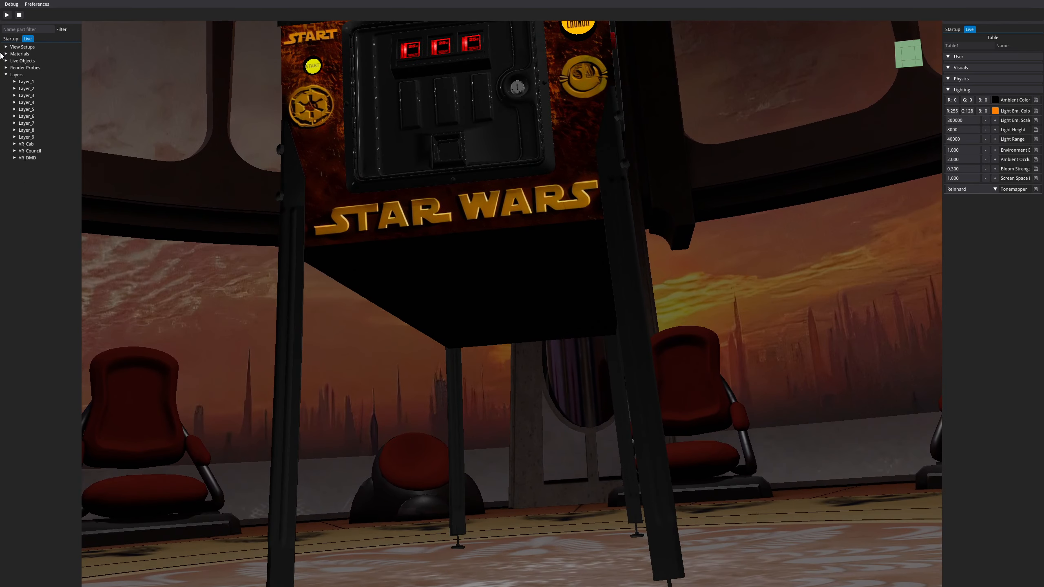
Step: Set the selected council primitives' TransY to -1790 and run the table in the live editor
{"action": "left_click", "coordinate": [19, 16]}
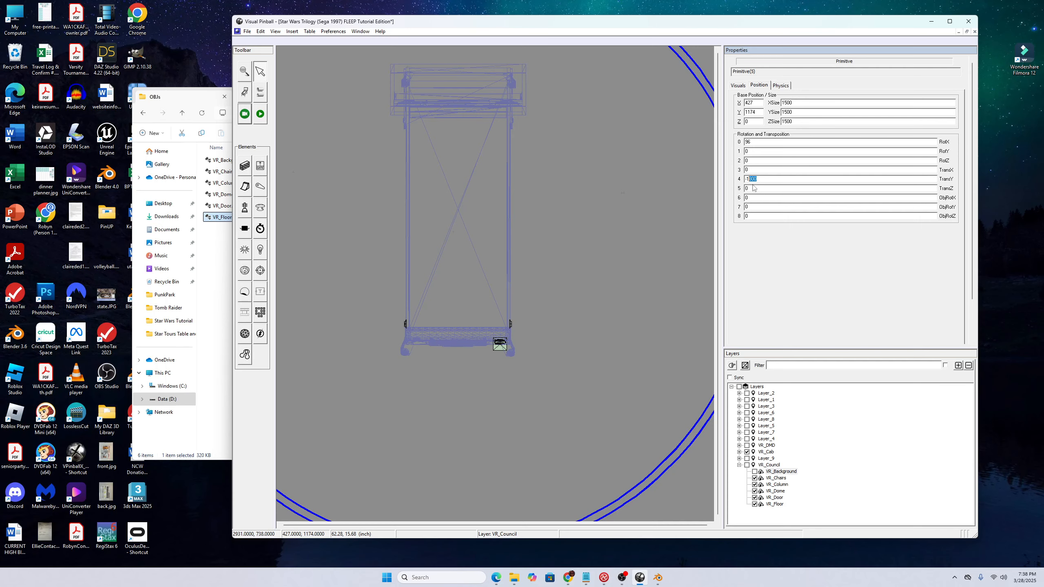
{"action": "type", "text": "790"}
{"action": "left_click", "coordinate": [263, 117]}
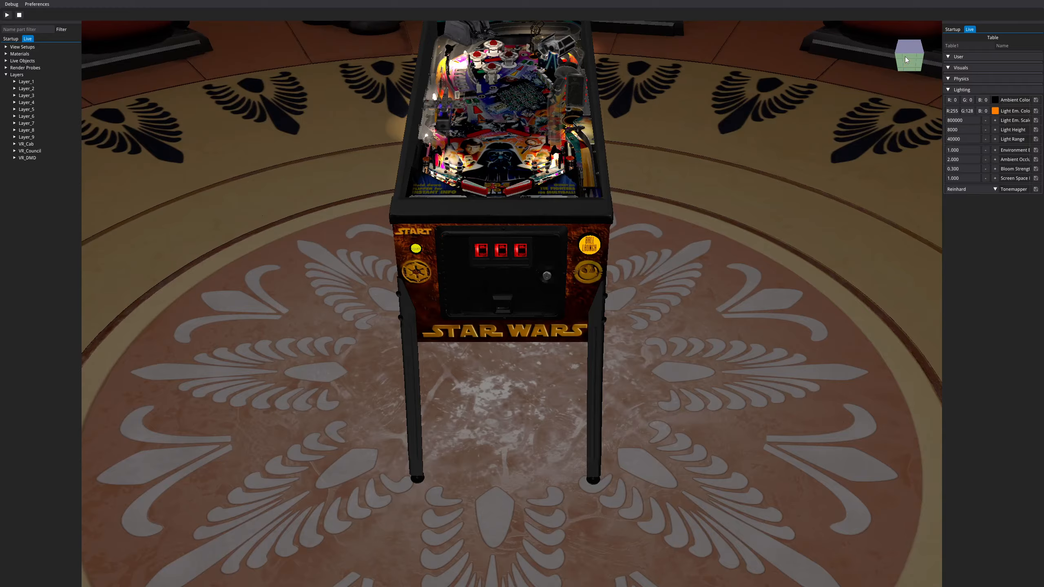
Step: Inspect the cabinet's feet against the council floor from low front and side angles
{"action": "left_click_drag", "start_coordinate": [905, 55], "coordinate": [905, 25]}
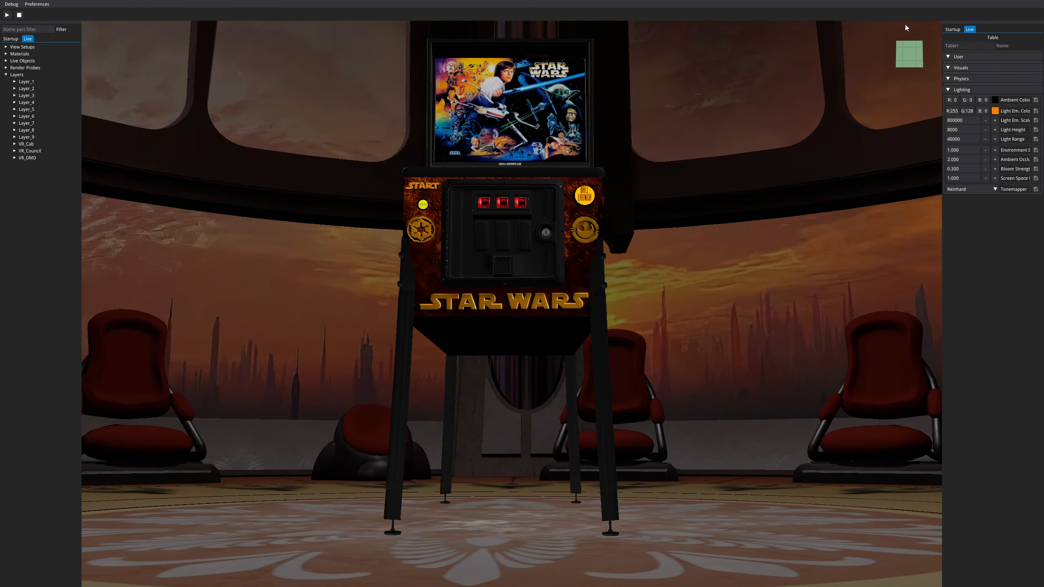
{"action": "scroll", "coordinate": [682, 412], "scroll_direction": "up", "scroll_amount": 5}
{"action": "middle_click_drag", "start_coordinate": [682, 412], "coordinate": [597, 317], "text": "shift"}
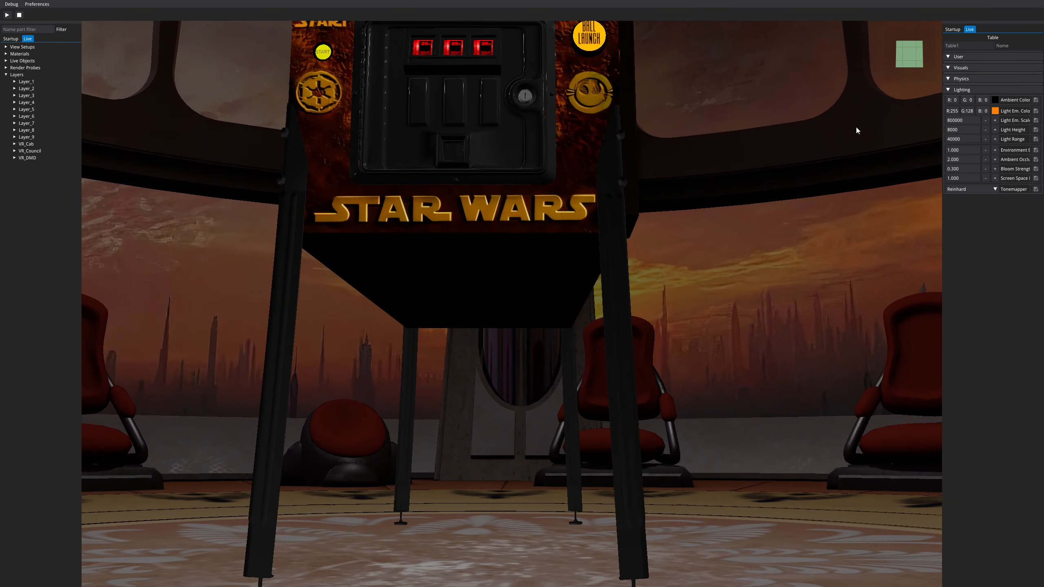
{"action": "left_click_drag", "start_coordinate": [912, 55], "coordinate": [937, 64]}
{"action": "scroll", "coordinate": [489, 338], "scroll_direction": "down", "scroll_amount": 4}
{"action": "middle_click_drag", "start_coordinate": [412, 338], "coordinate": [449, 346], "text": "shift"}
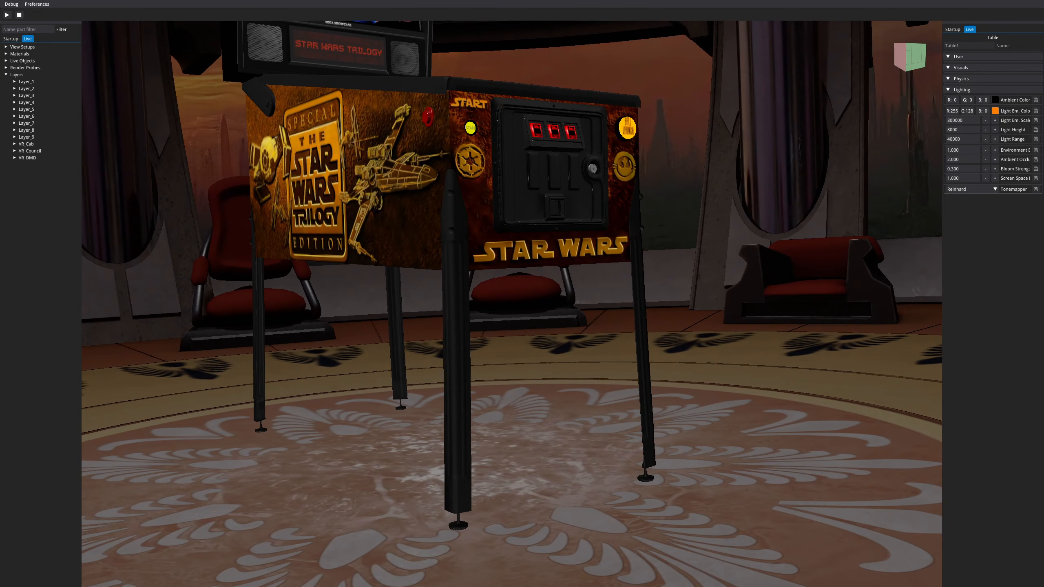
{"action": "scroll", "coordinate": [365, 309], "scroll_direction": "down", "scroll_amount": 5}
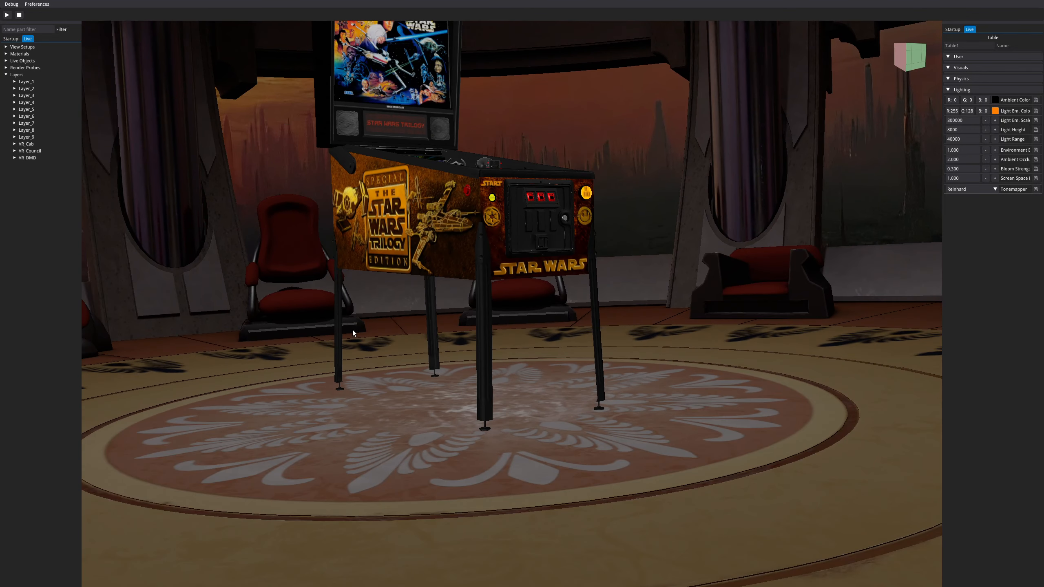
Step: Expand the VR_Cab layer in the live editor and select the Primary_VRBackleftLeg primitive
{"action": "left_click", "coordinate": [15, 145]}
{"action": "left_click", "coordinate": [15, 144]}
{"action": "left_click", "coordinate": [64, 248]}
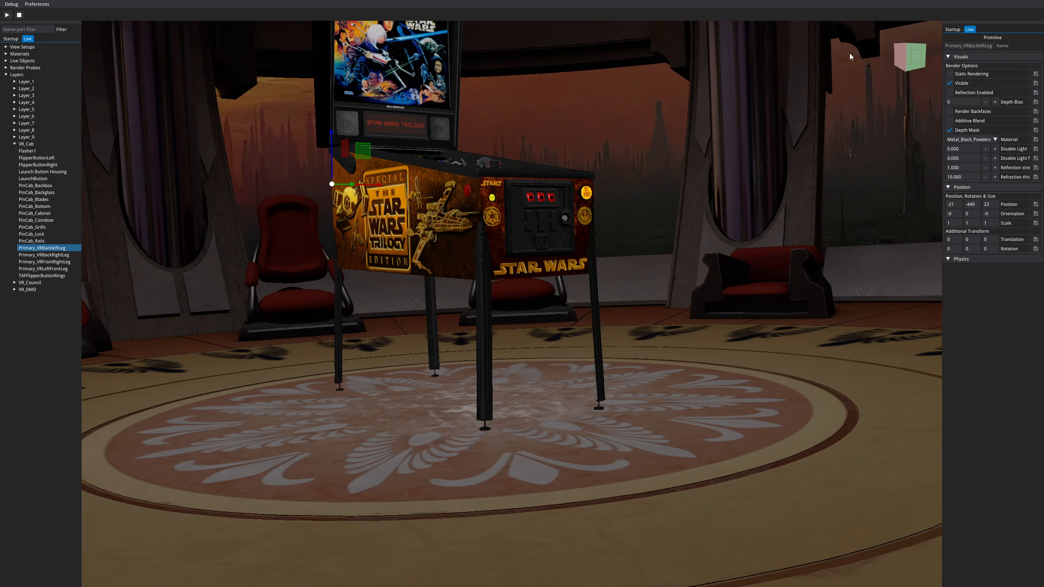
Step: Orbit around the cabinet and examine how the chairs, columns and windows line up behind it
{"action": "middle_click_drag", "start_coordinate": [850, 53], "coordinate": [668, 158]}
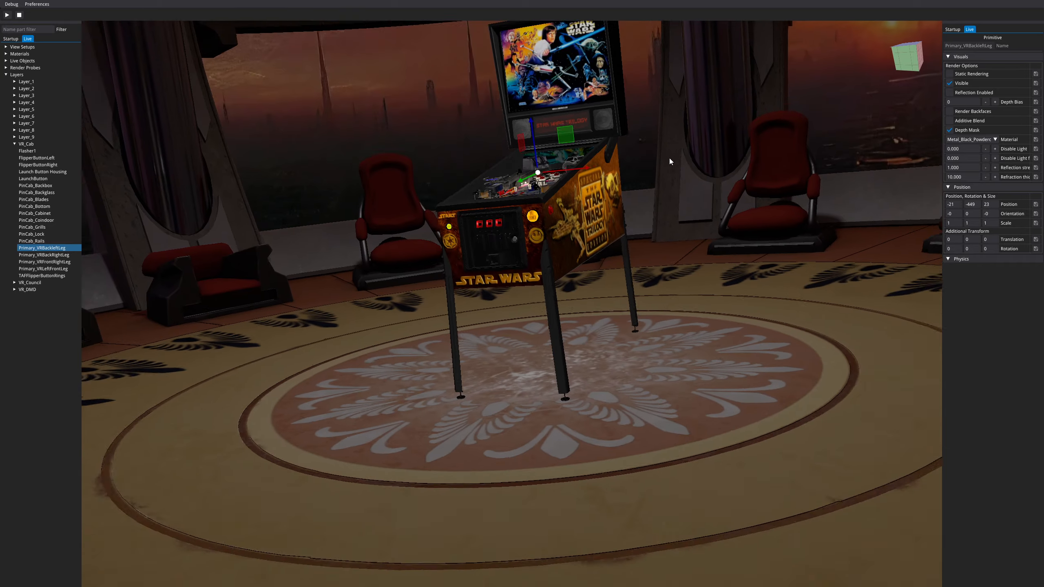
{"action": "scroll", "coordinate": [669, 159], "scroll_direction": "down", "scroll_amount": 3}
{"action": "middle_click_drag", "start_coordinate": [882, 59], "coordinate": [908, 53]}
{"action": "scroll", "coordinate": [701, 153], "scroll_direction": "up", "scroll_amount": 3}
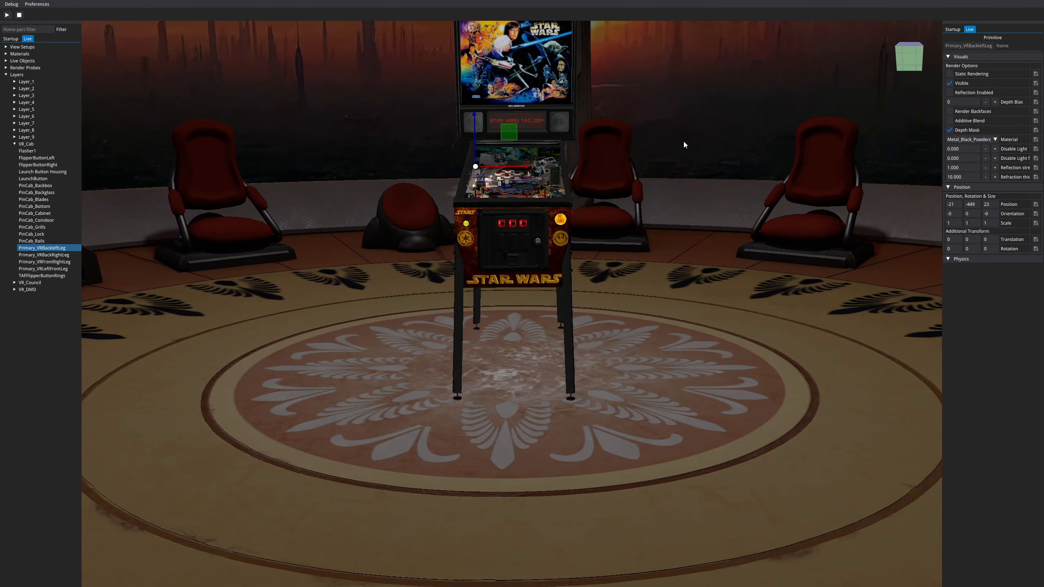
{"action": "middle_click_drag", "start_coordinate": [700, 154], "coordinate": [686, 323], "text": "shift"}
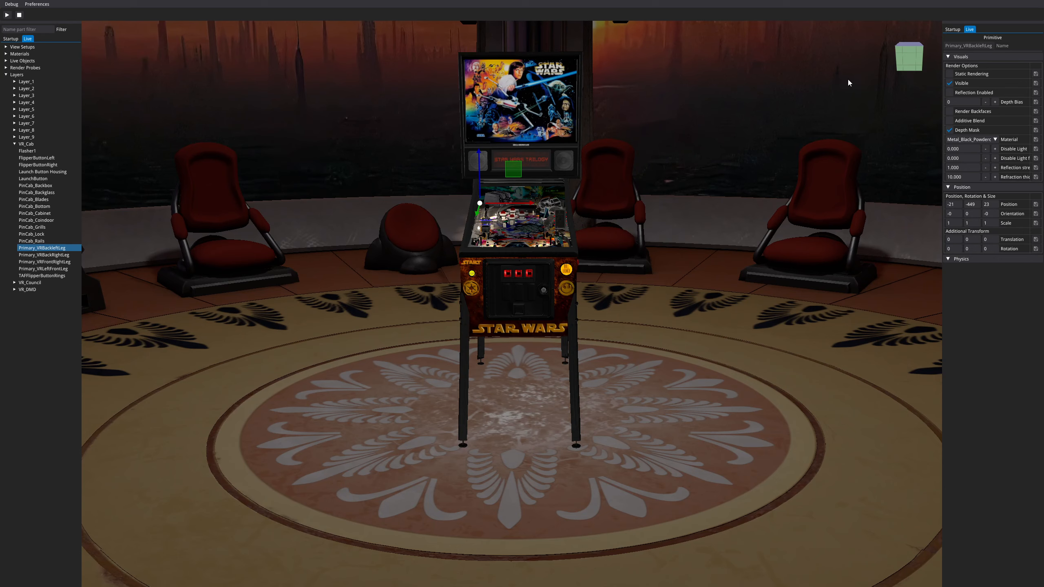
{"action": "left_click_drag", "start_coordinate": [910, 58], "coordinate": [887, 57]}
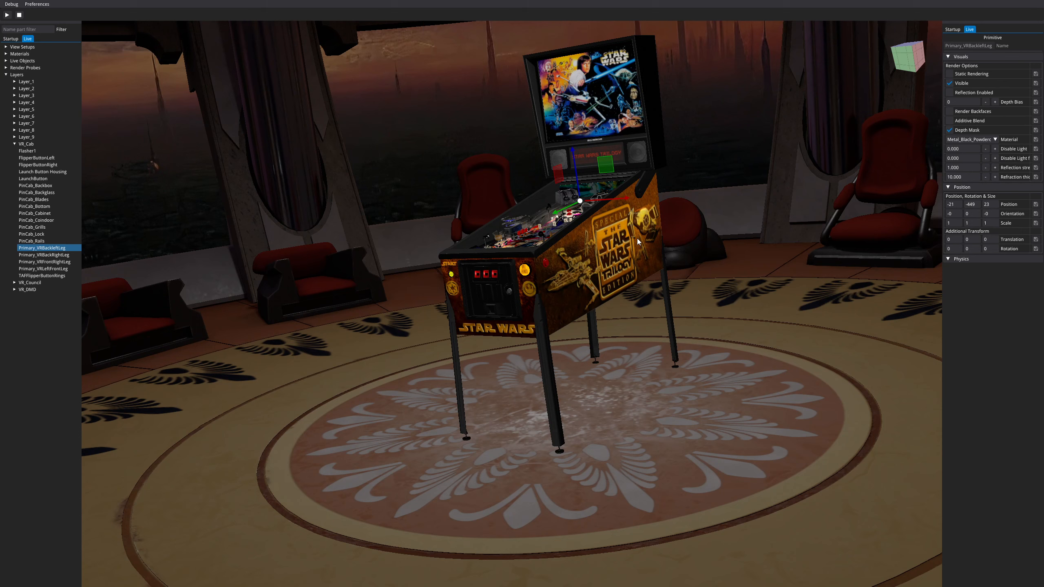
{"action": "left_click", "coordinate": [909, 61]}
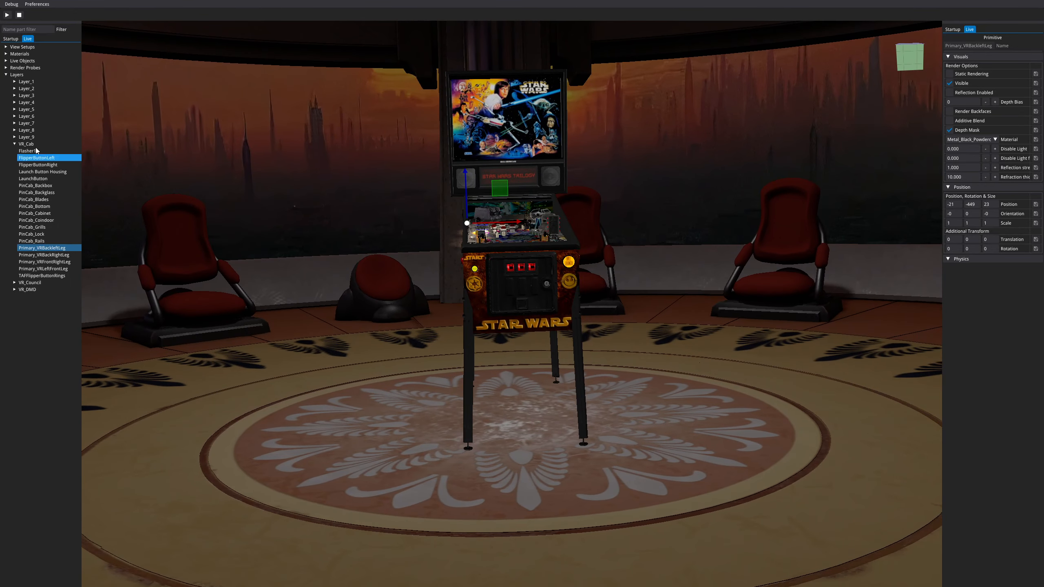
Step: Set the five selected council primitives' RotY to 30 and run the table in the live editor
{"action": "left_click", "coordinate": [19, 14]}
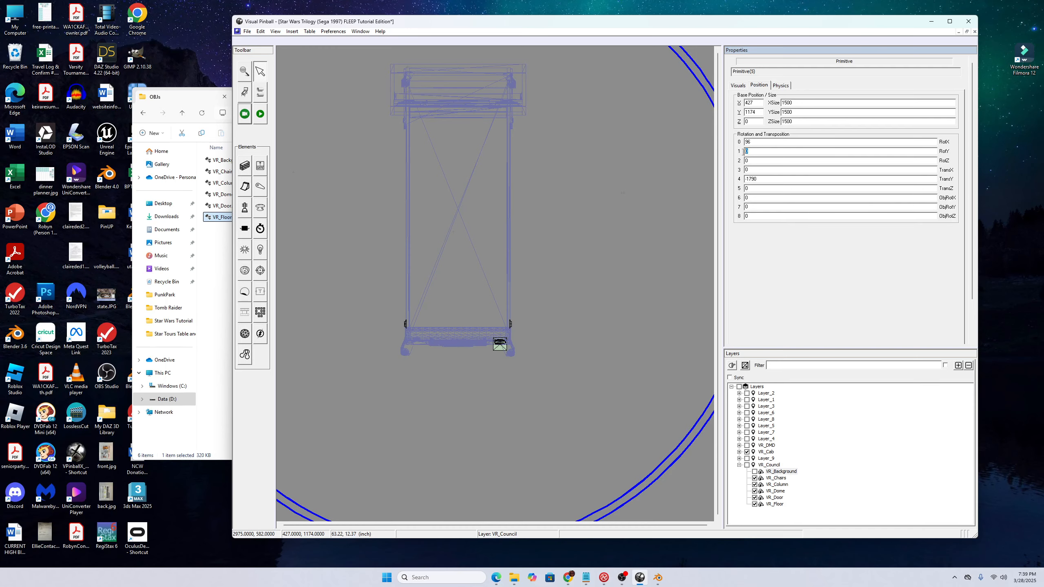
{"action": "type", "text": "30"}
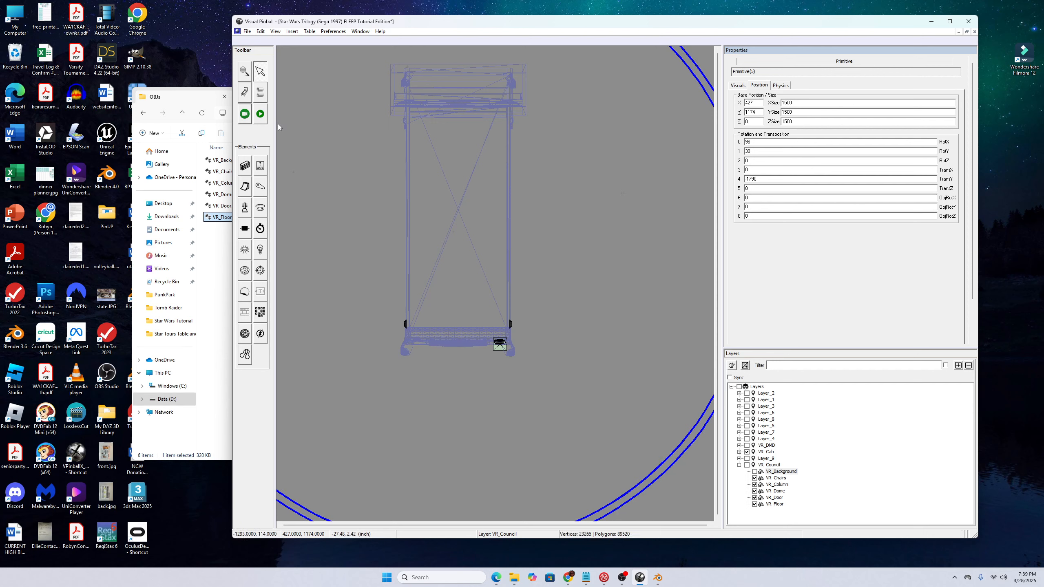
{"action": "left_click", "coordinate": [261, 115]}
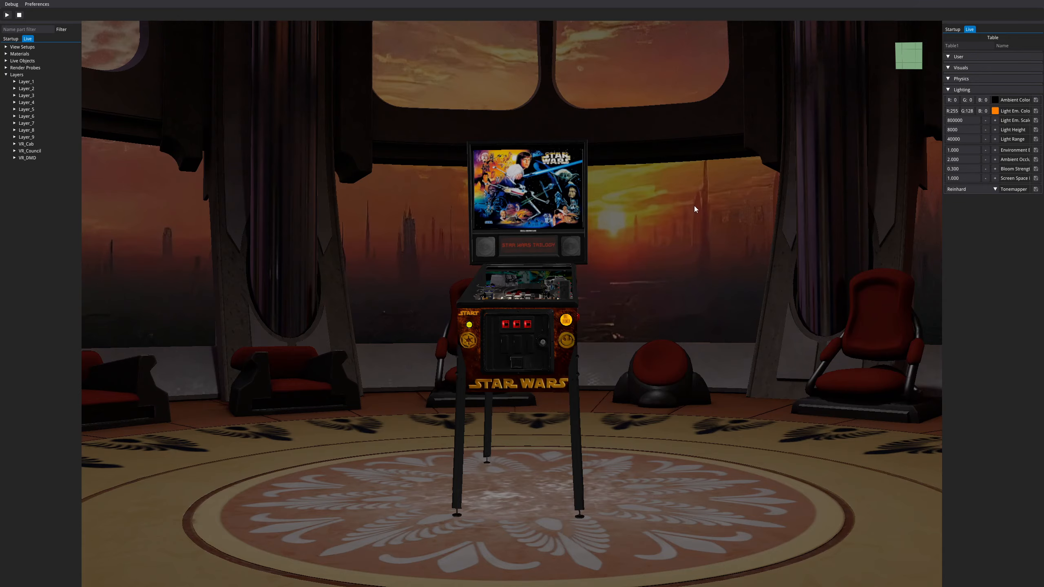
Step: Examine the rotated council room around the cabinet from several angles and return to the table editor
{"action": "mouse_move", "coordinate": [899, 62]}
{"action": "left_mouse_down"}
{"action": "mouse_move", "coordinate": [853, 55]}
{"action": "mouse_move", "coordinate": [879, 54]}
{"action": "mouse_move", "coordinate": [875, 30]}
{"action": "mouse_move", "coordinate": [899, 65]}
{"action": "left_mouse_up"}
{"action": "scroll", "coordinate": [241, 253], "scroll_direction": "down", "scroll_amount": 5}
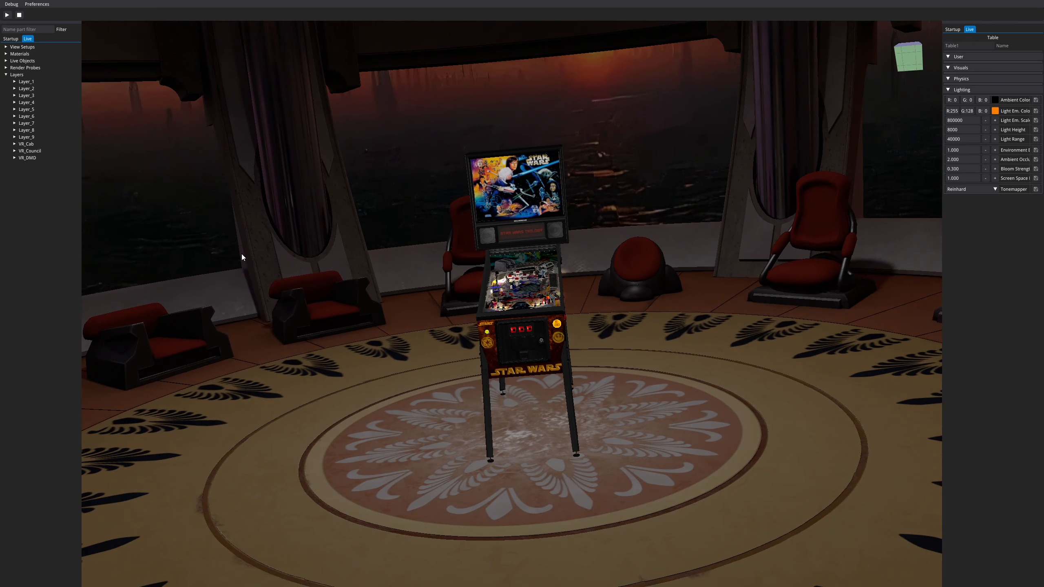
{"action": "scroll", "coordinate": [241, 254], "scroll_direction": "up", "scroll_amount": 3}
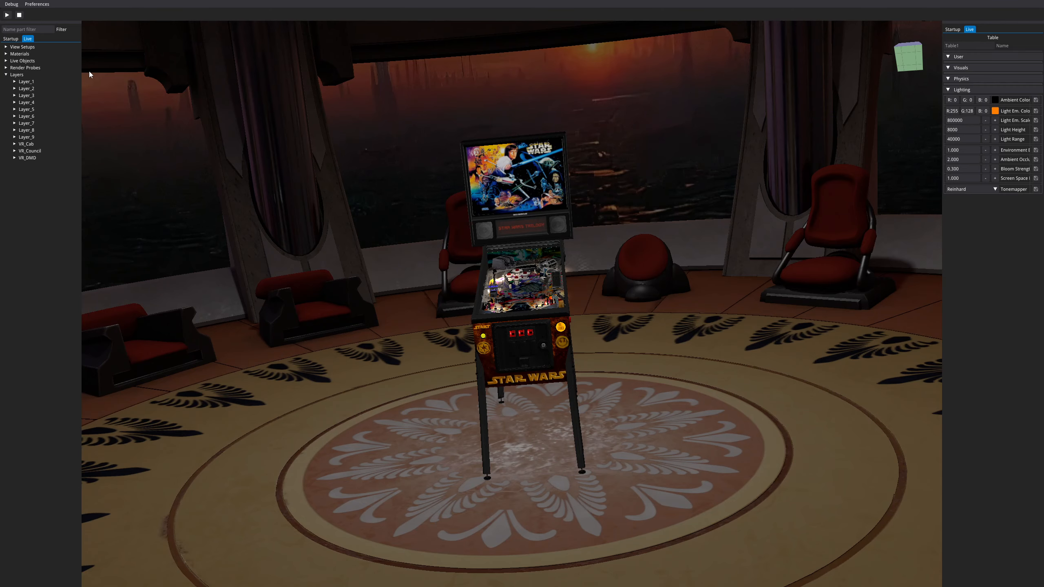
{"action": "mouse_move", "coordinate": [908, 62]}
{"action": "left_mouse_down"}
{"action": "mouse_move", "coordinate": [933, 56]}
{"action": "mouse_move", "coordinate": [899, 52]}
{"action": "left_mouse_up"}
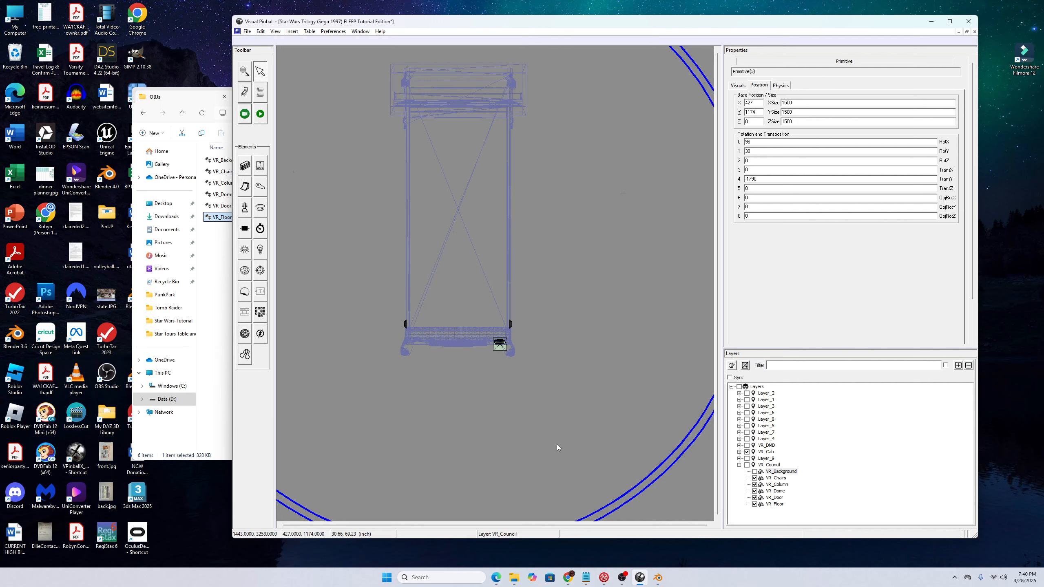
{"action": "key", "text": "F4"}
{"action": "left_click", "coordinate": [724, 166]}
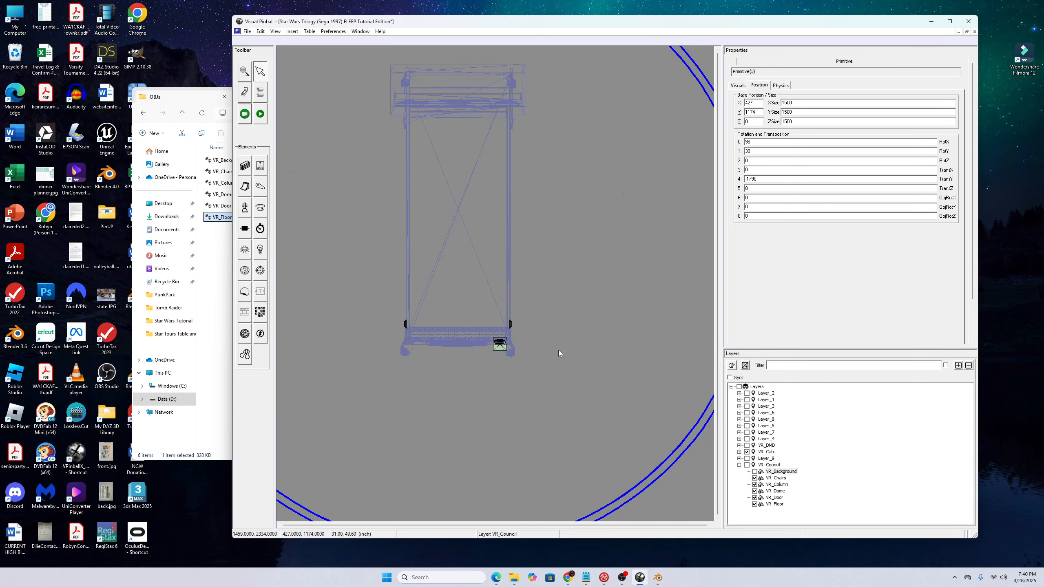